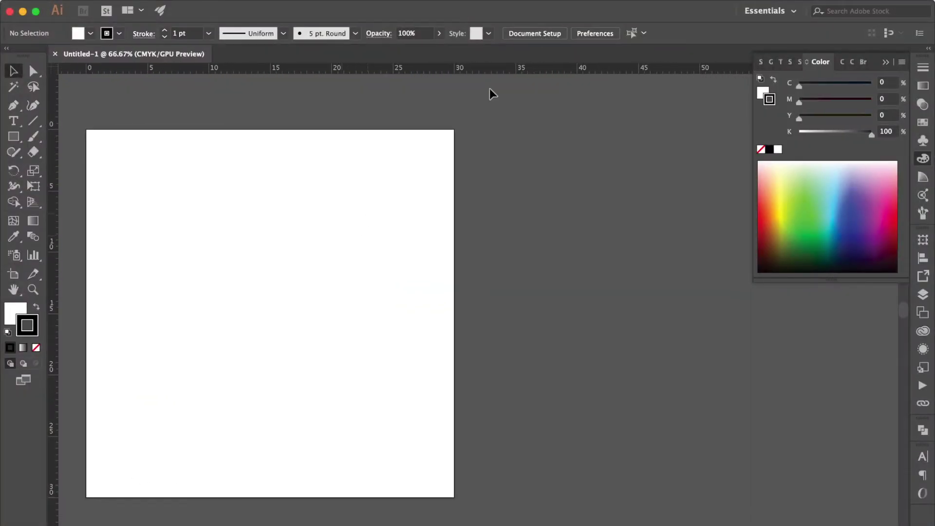
- Duplicate the 30 cm Artboard 1 onto a new artboard directly to its right
click(546, 33)
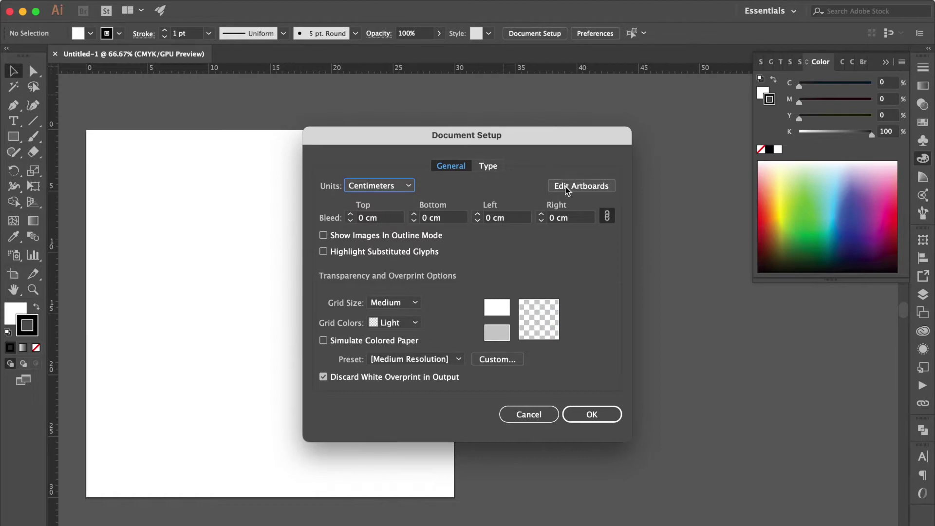
click(567, 187)
drag(141, 175, 524, 168)
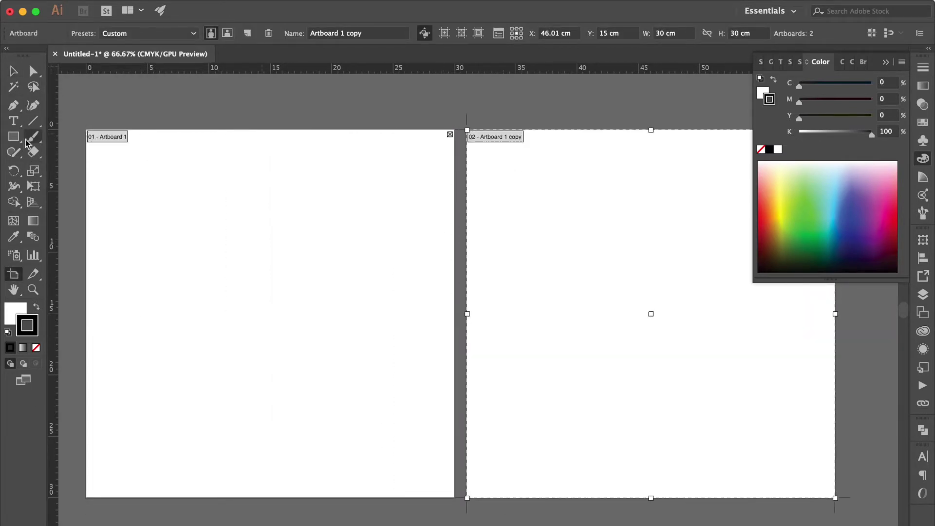
key(Escape)
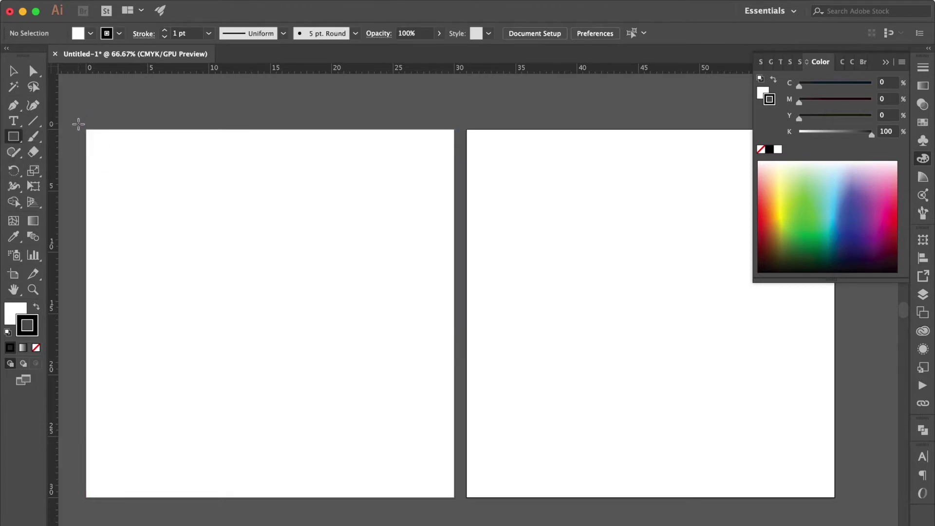
- Draw a stroke-free square over artboard 1 filled with salmon C0 M40 Y35 K0
drag(82, 126, 461, 506)
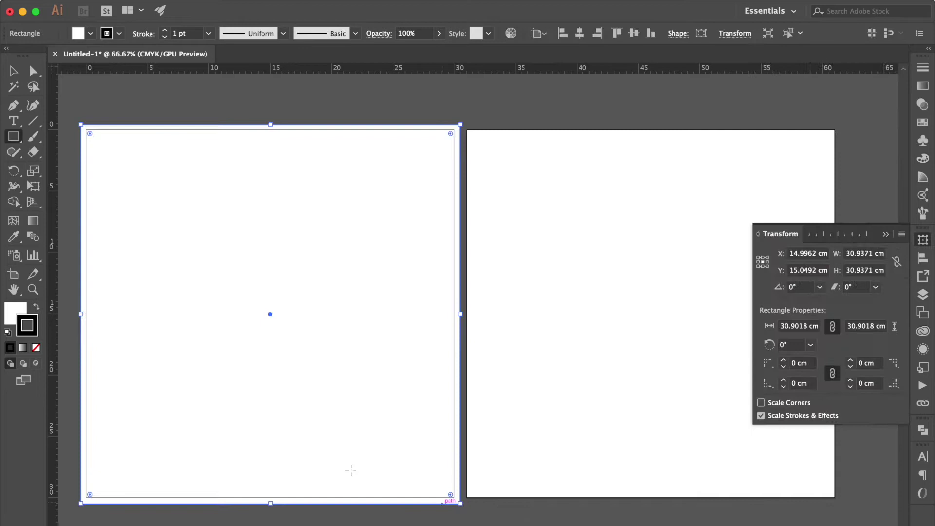
click(37, 348)
click(15, 312)
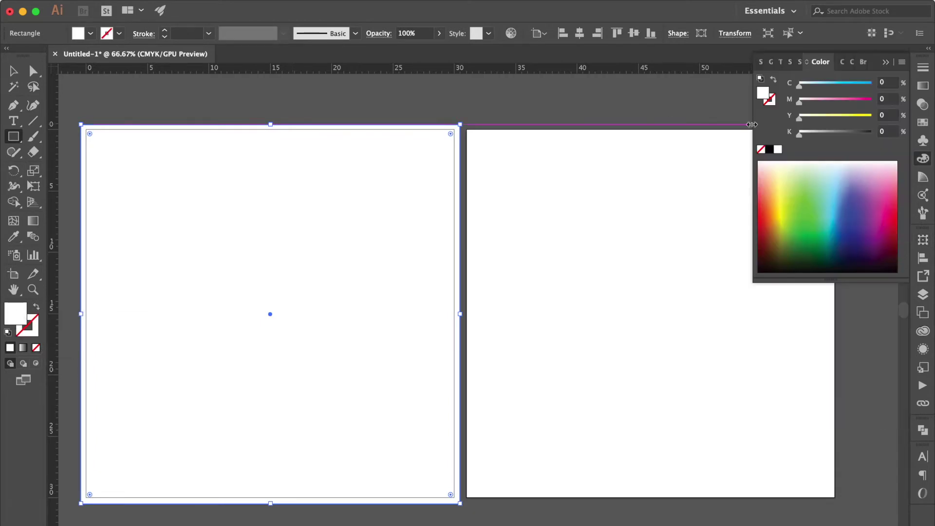
click(923, 123)
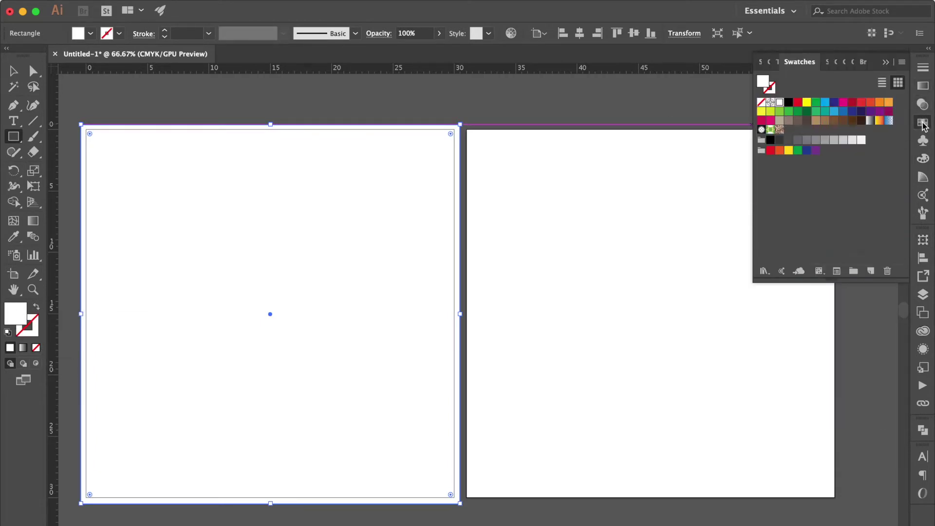
click(881, 104)
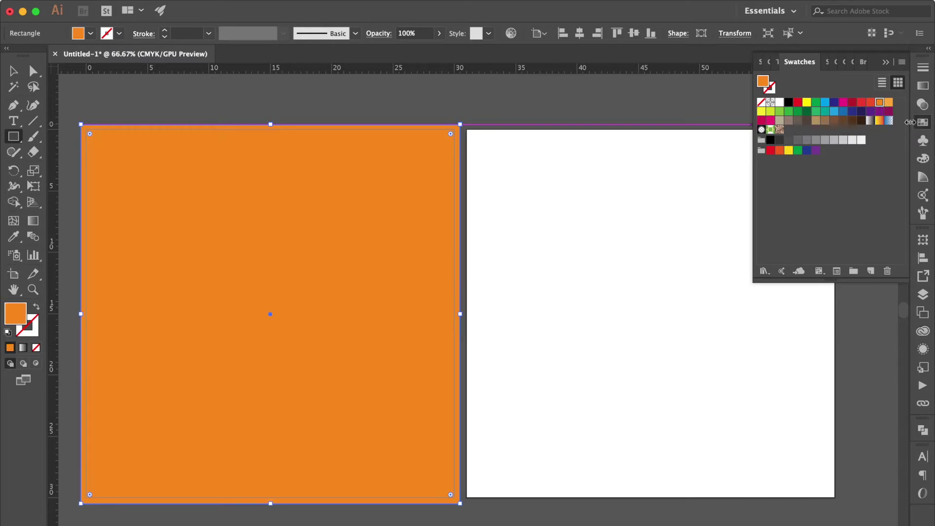
click(923, 158)
click(892, 101)
key(Tab)
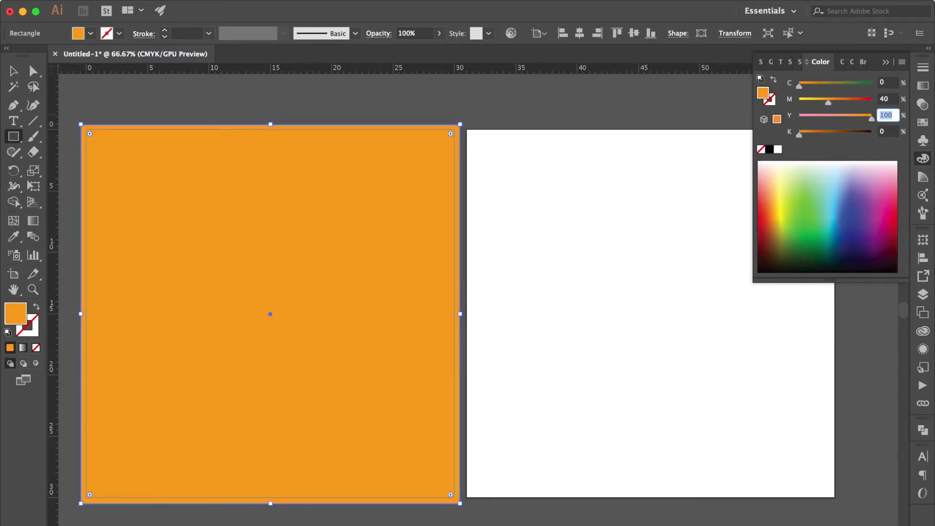
drag(872, 118, 839, 118)
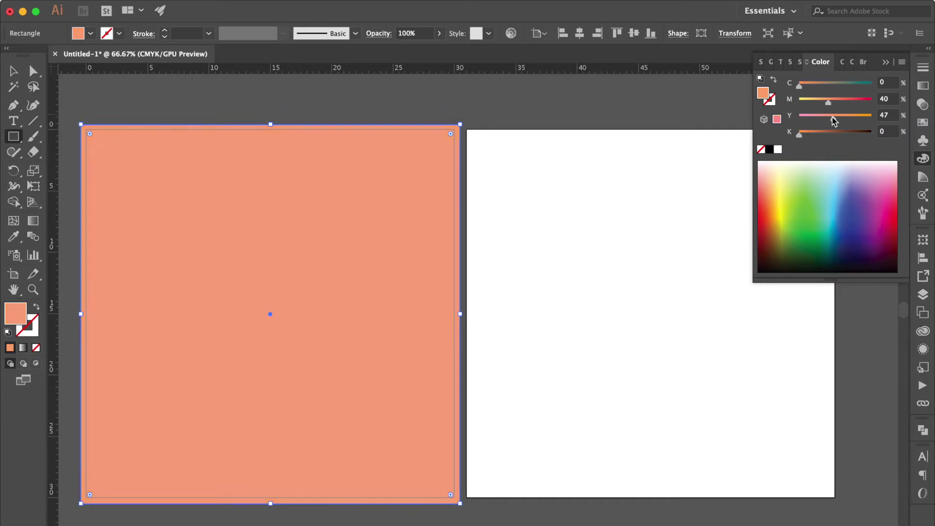
click(888, 116)
text(35)
key(Tab)
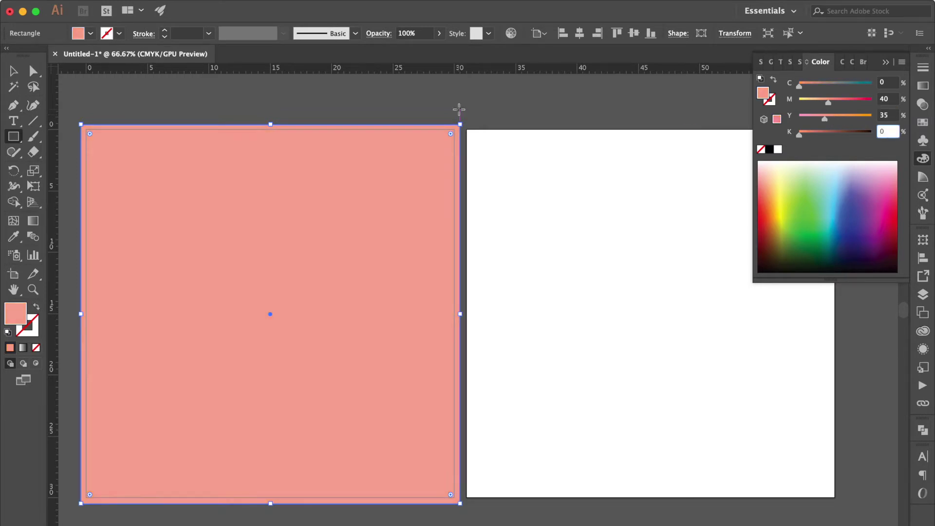
- Alt-drag a copy of the square onto artboard 2 and fill it teal from Swatches
key(v)
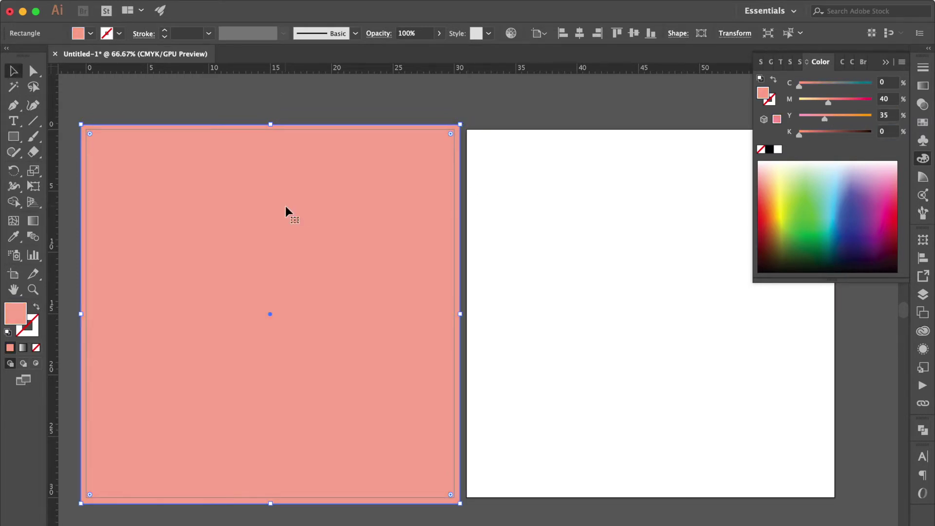
drag(226, 196, 611, 182)
key(super+shift+a)
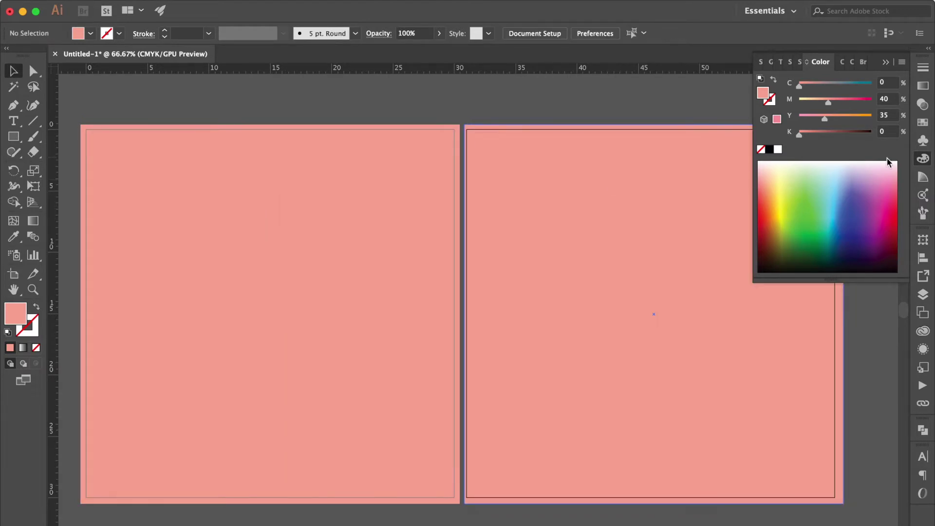
click(922, 128)
click(695, 204)
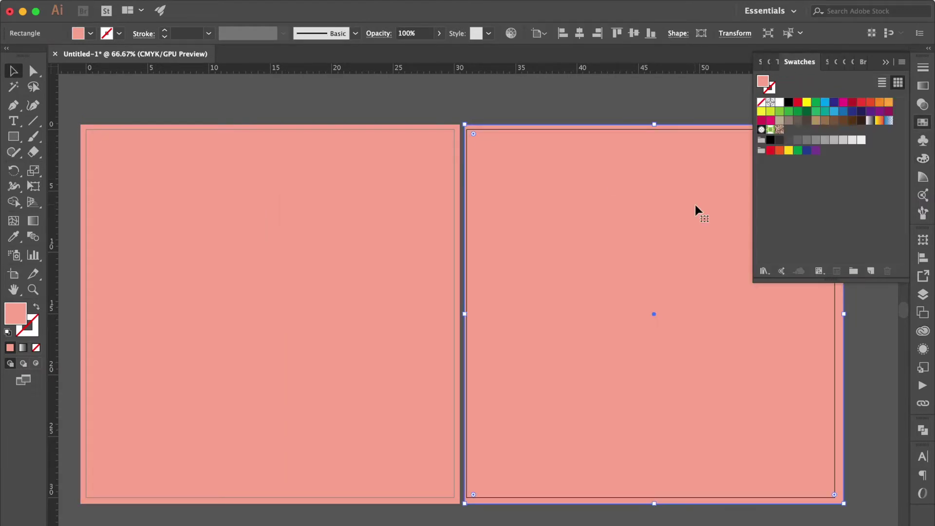
click(824, 112)
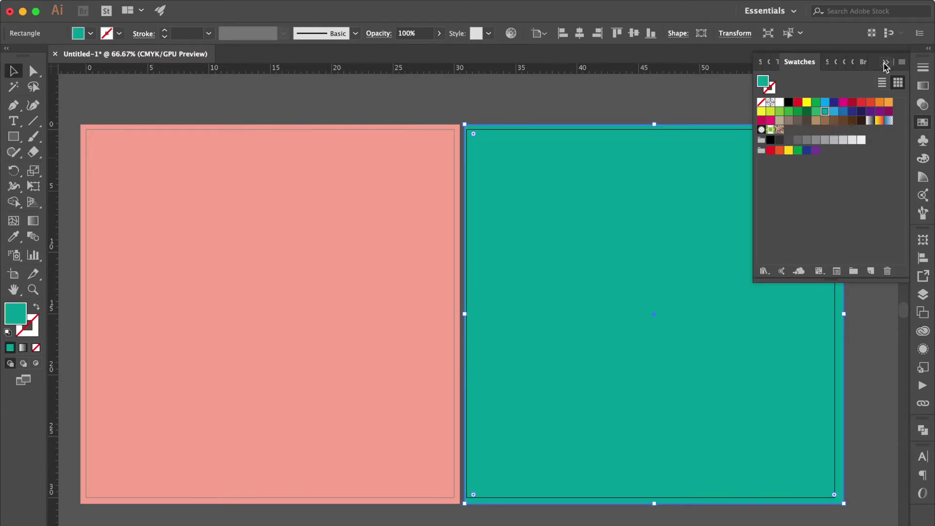
click(885, 62)
scroll(621, 175, left, 3)
click(438, 94)
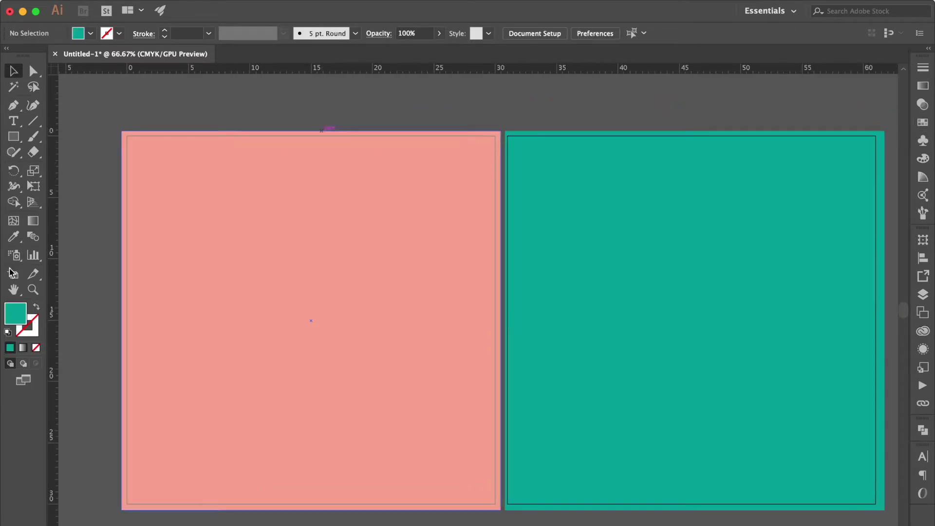
- Pen an unfilled, white-stroked vertical line about 12 cm long on the salmon artboard
click(8, 333)
click(36, 307)
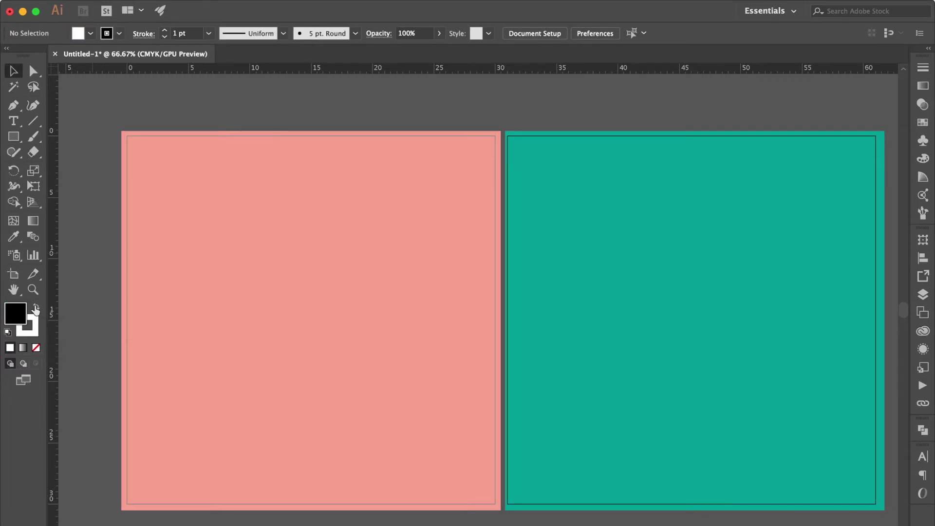
click(35, 347)
click(14, 105)
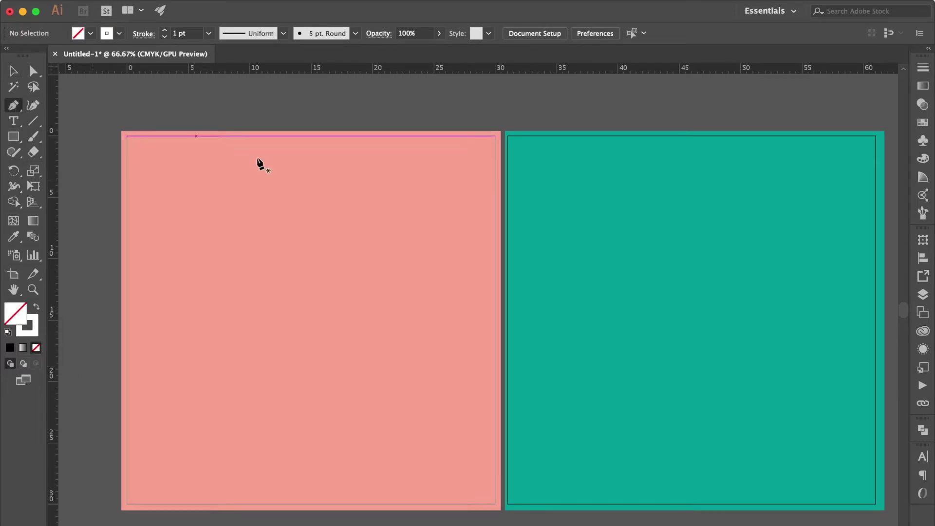
click(298, 154)
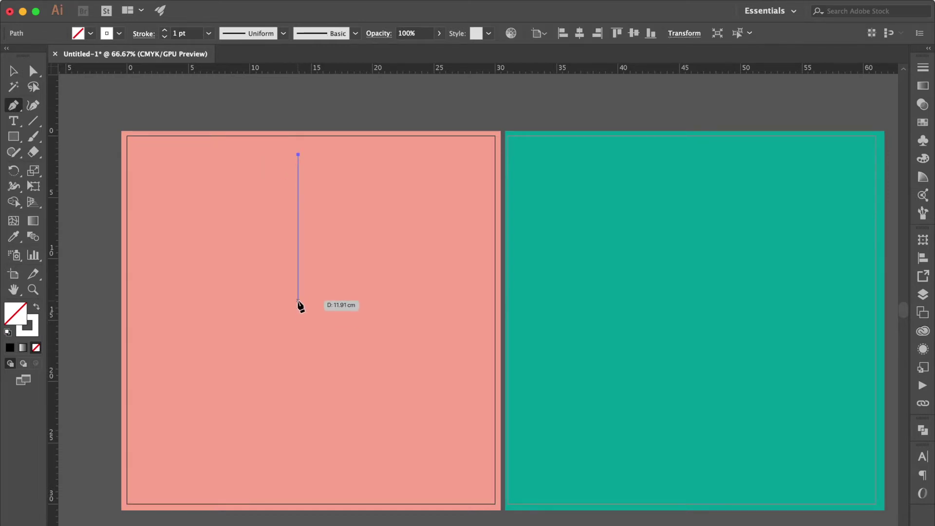
click(298, 300)
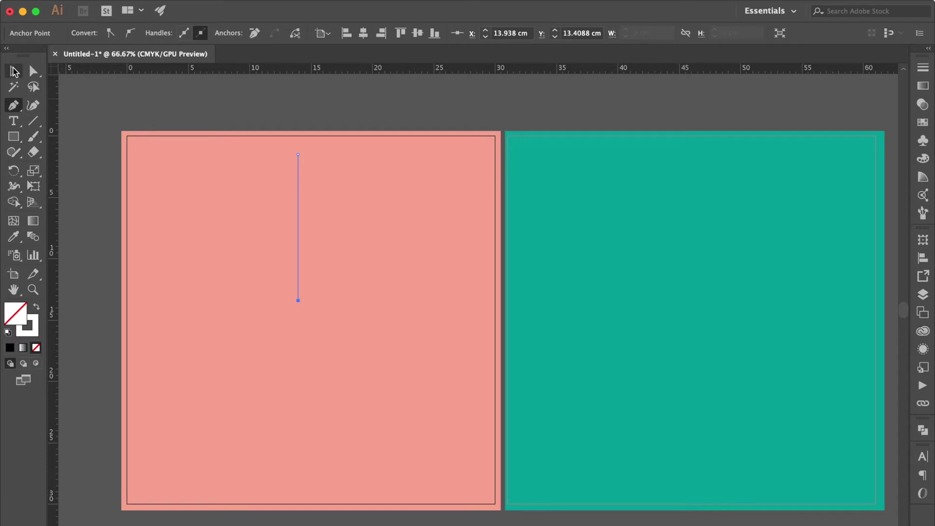
- Apply a Transform effect to the line: Vertical 99%, Angle 11°, 400 copies
click(438, 14)
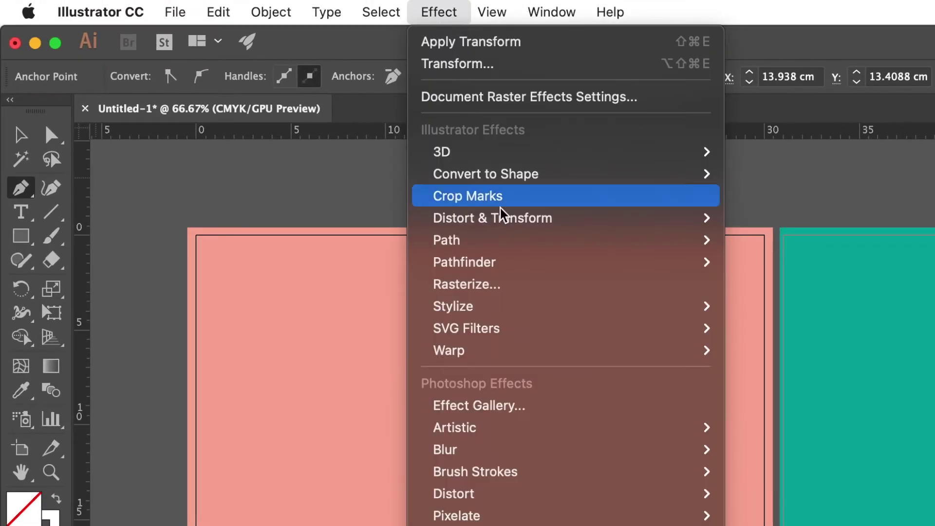
mouse_move(533, 220)
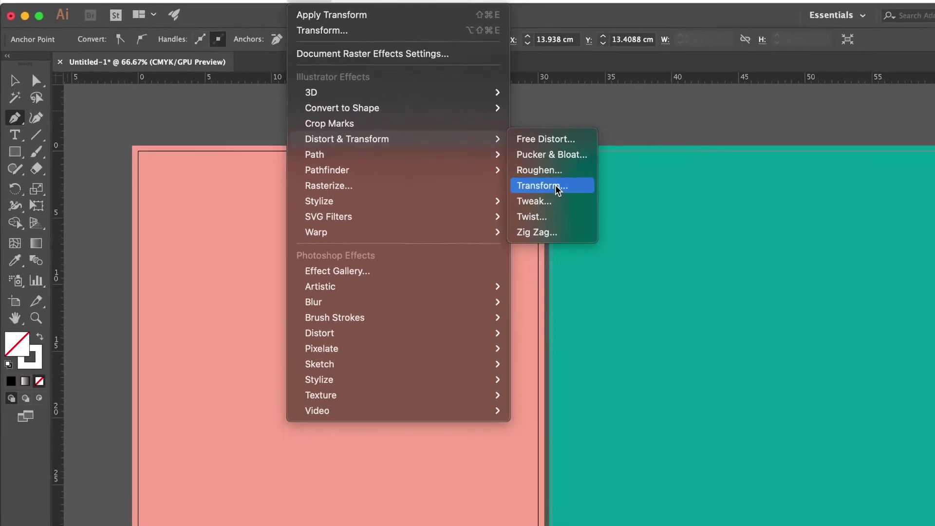
click(760, 275)
click(747, 204)
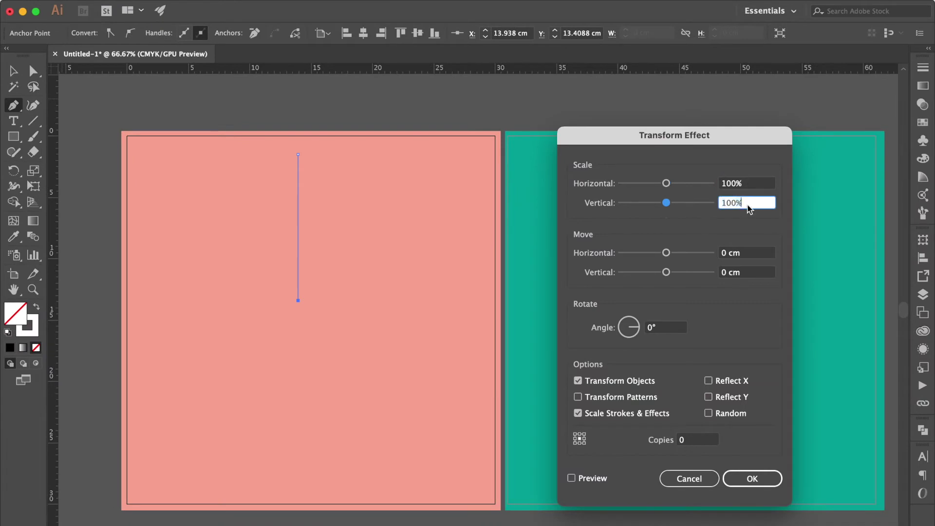
text(99)
key(Tab)
key(Tab)
key(Tab)
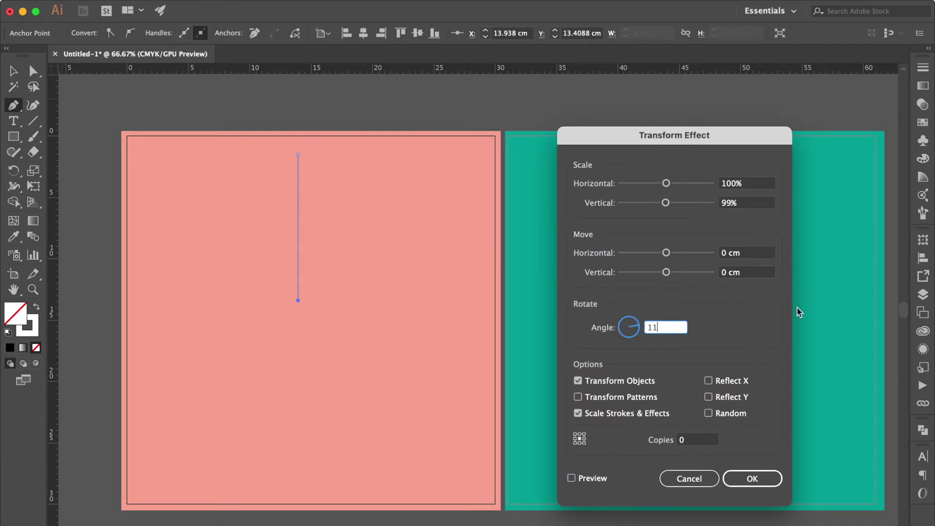
click(701, 440)
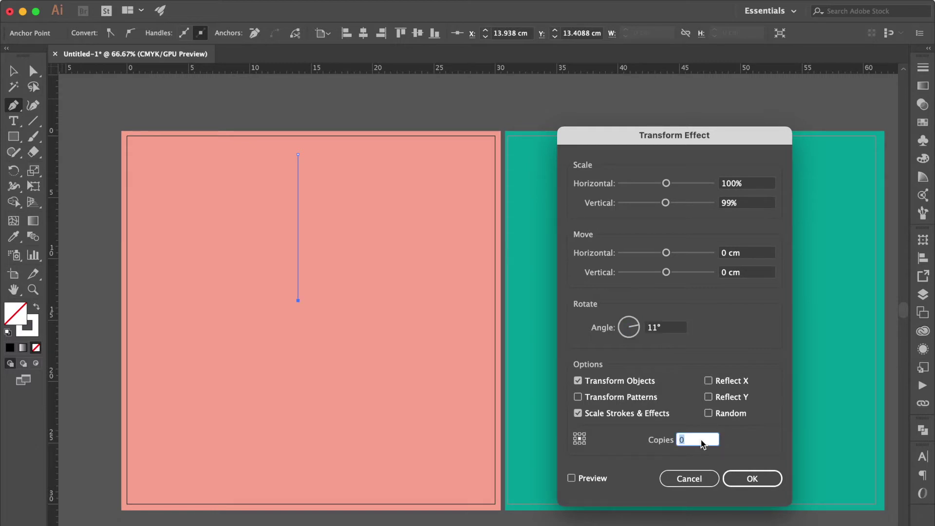
click(593, 480)
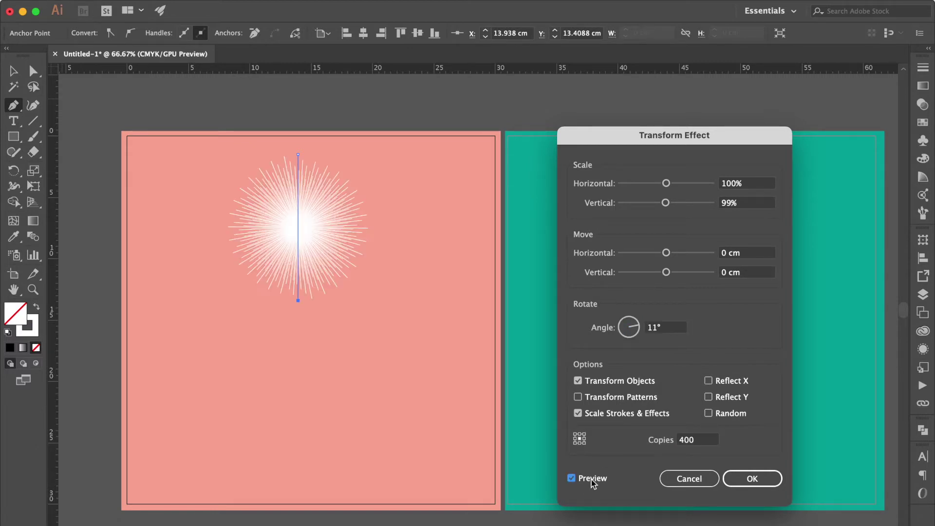
click(749, 480)
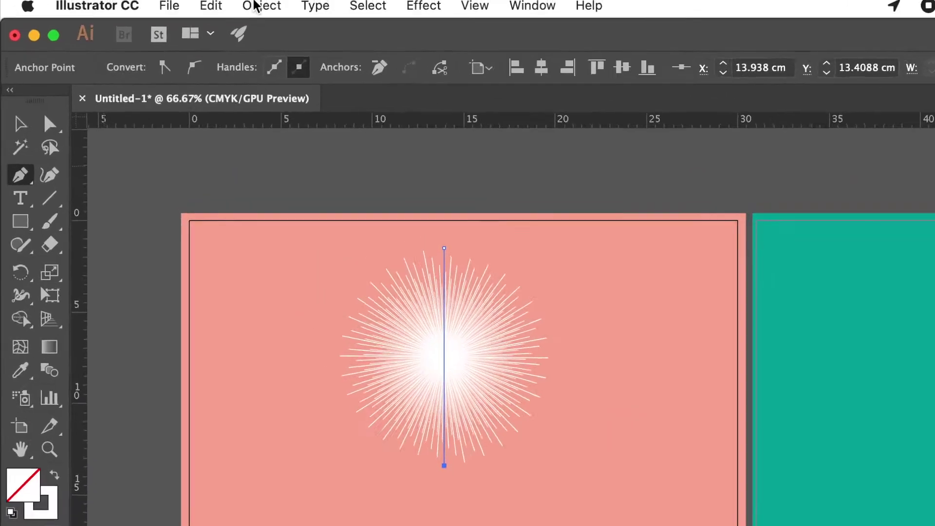
- Expand the starburst's appearance into a group of editable paths
click(178, 0)
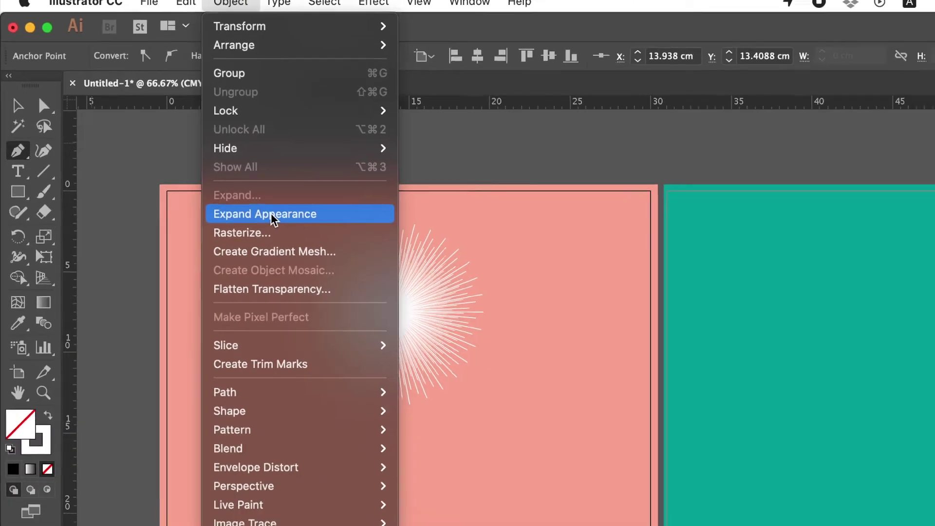
click(273, 215)
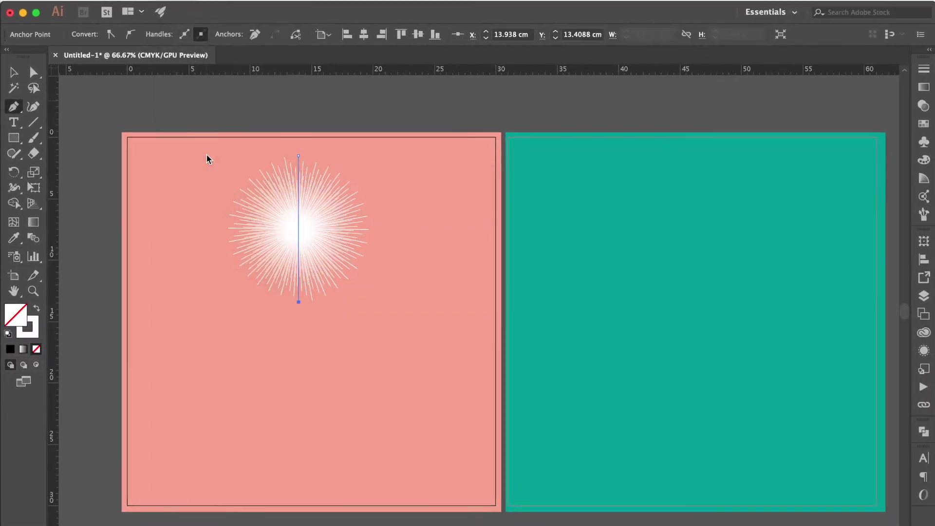
click(18, 105)
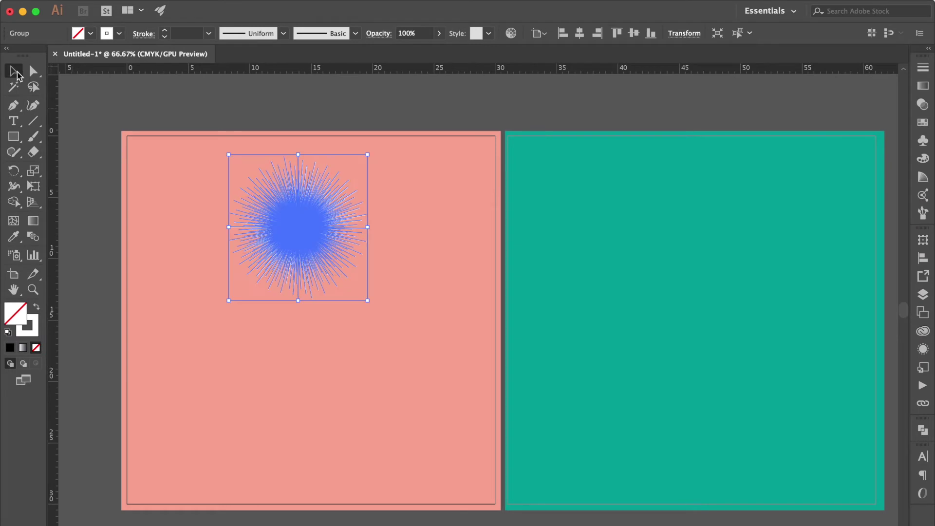
- Float the Warp tools and set the Bloat tool width and height to 12 cm
click(693, 34)
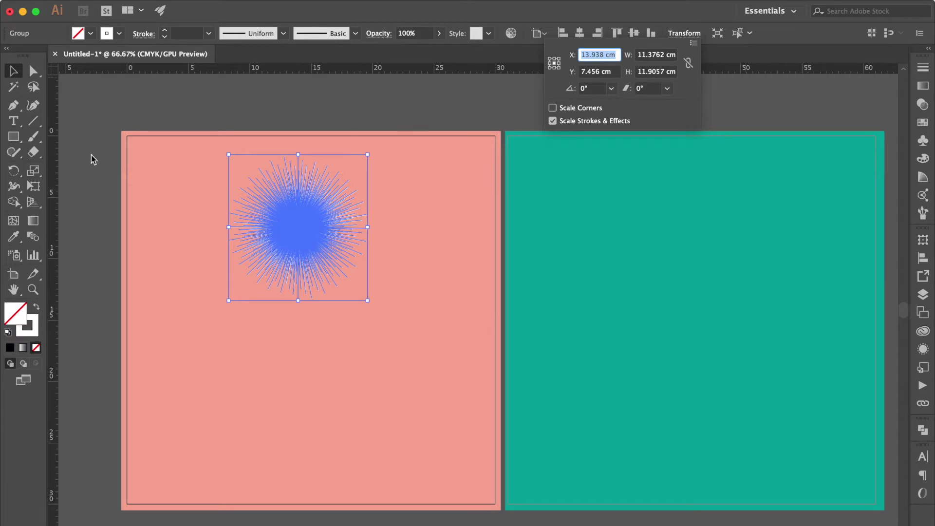
click(15, 188)
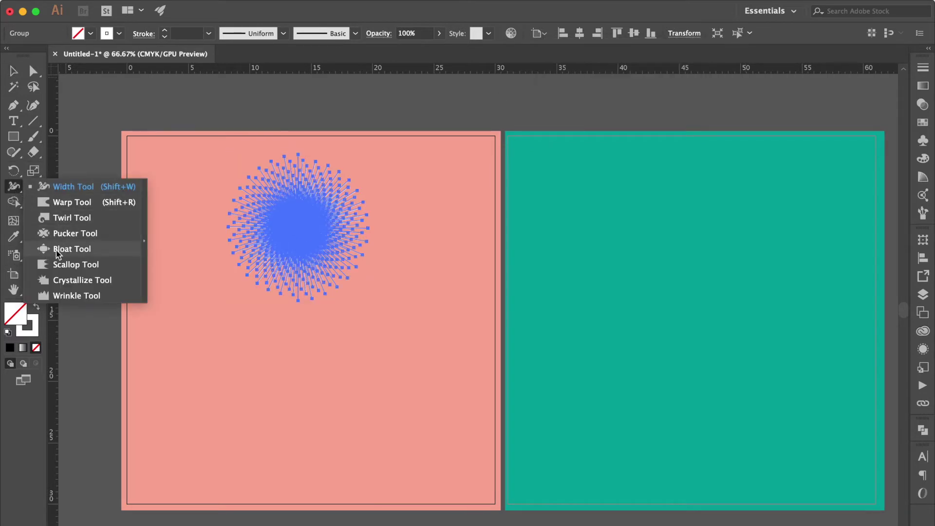
click(79, 249)
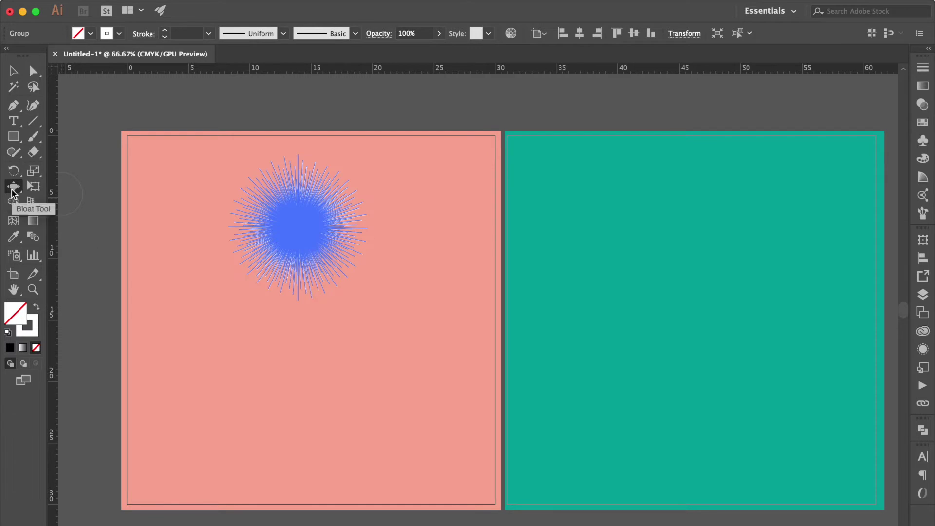
click(13, 186)
click(145, 241)
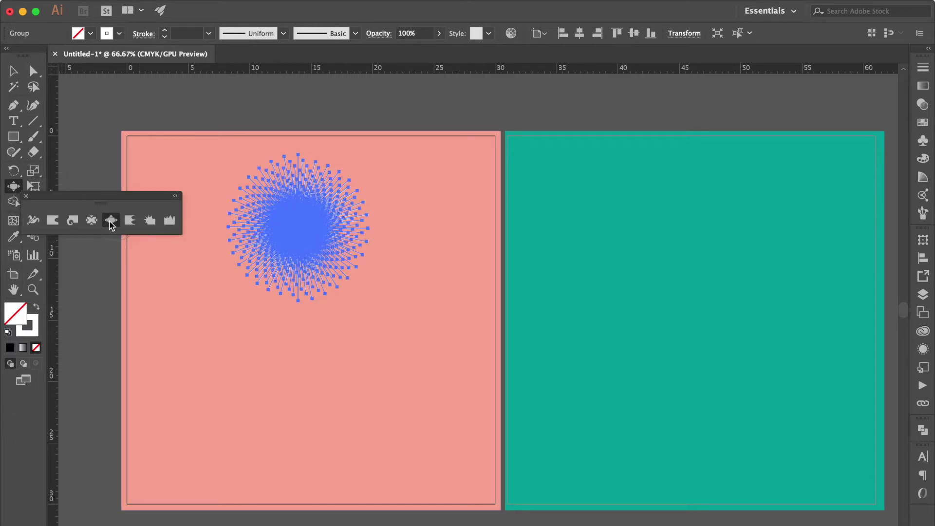
double_click(110, 221)
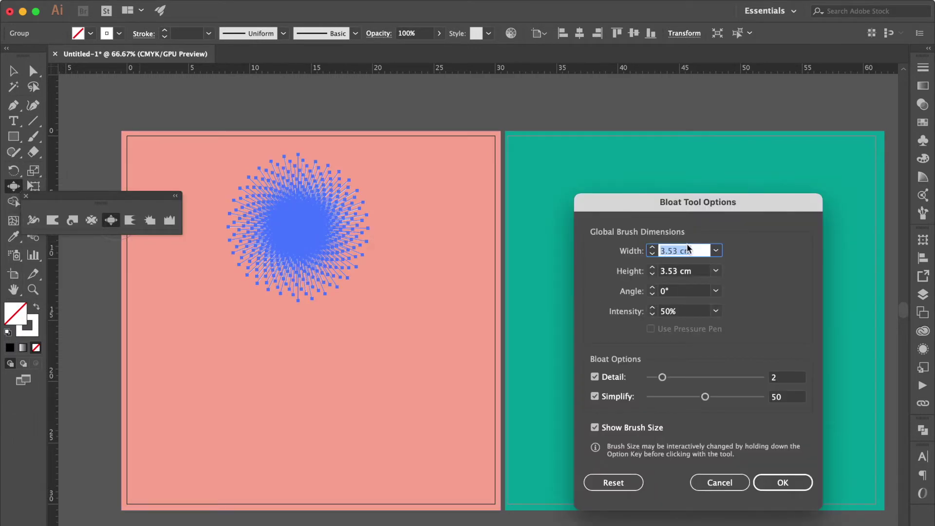
text(12)
double_click(695, 271)
text(12)
double_click(698, 271)
text(12)
click(792, 482)
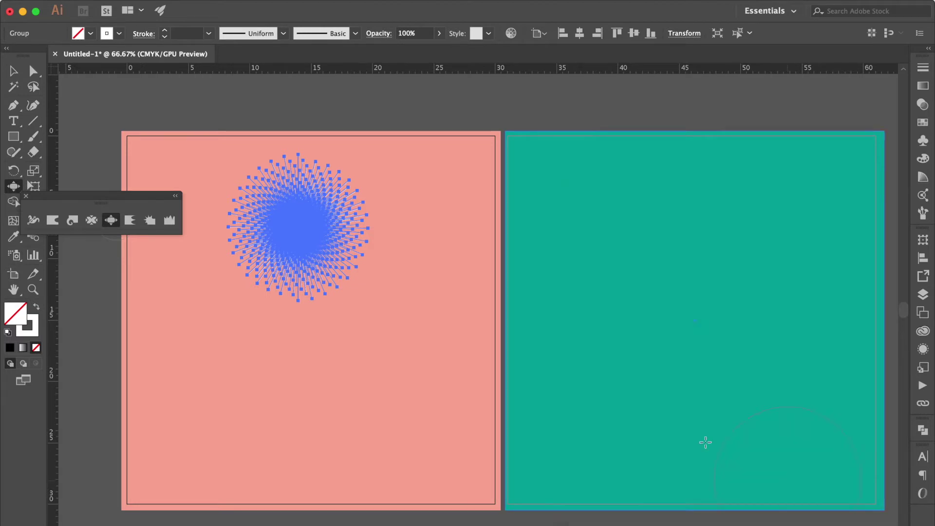
- Bloat the starburst's rays into a rounded dome, then select the group
key(super+equal)
key(super+equal)
key(super+equal)
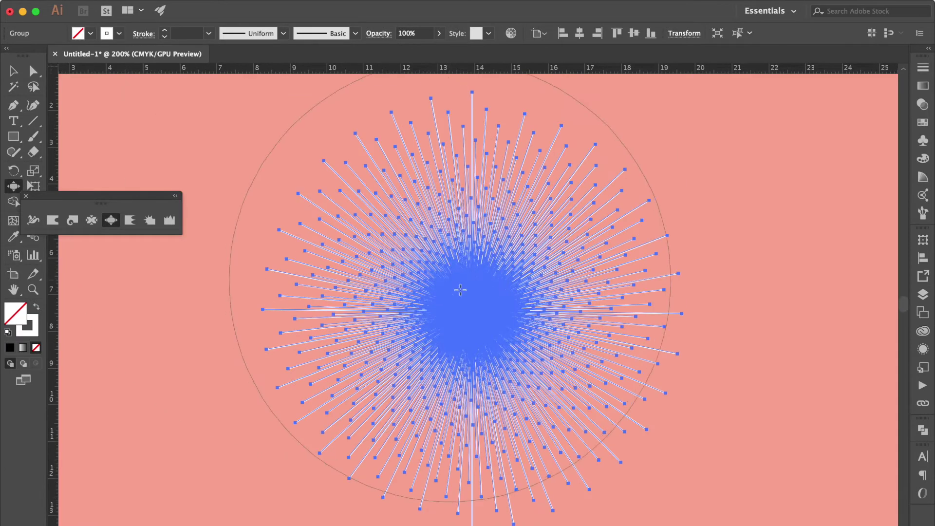
drag(461, 374, 467, 378)
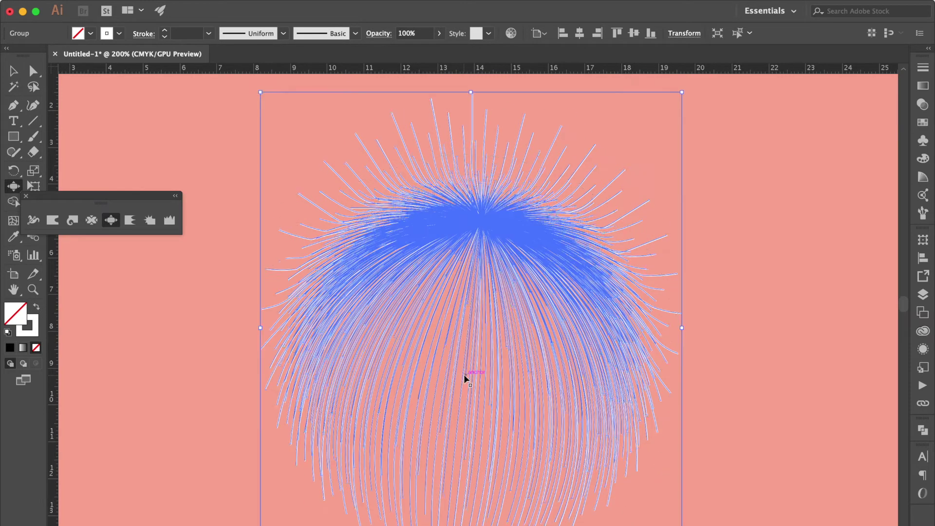
key(super+minus)
scroll(334, 417, right, 3)
scroll(334, 416, down, 2)
key(super+shift+a)
click(13, 72)
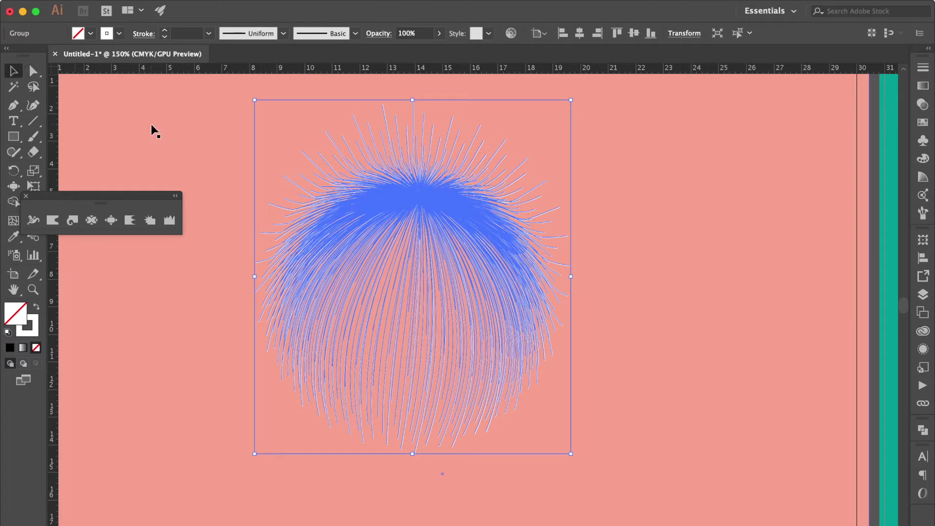
- Set both start and end arrowheads of the dandelion rays to Arrow 21
click(924, 69)
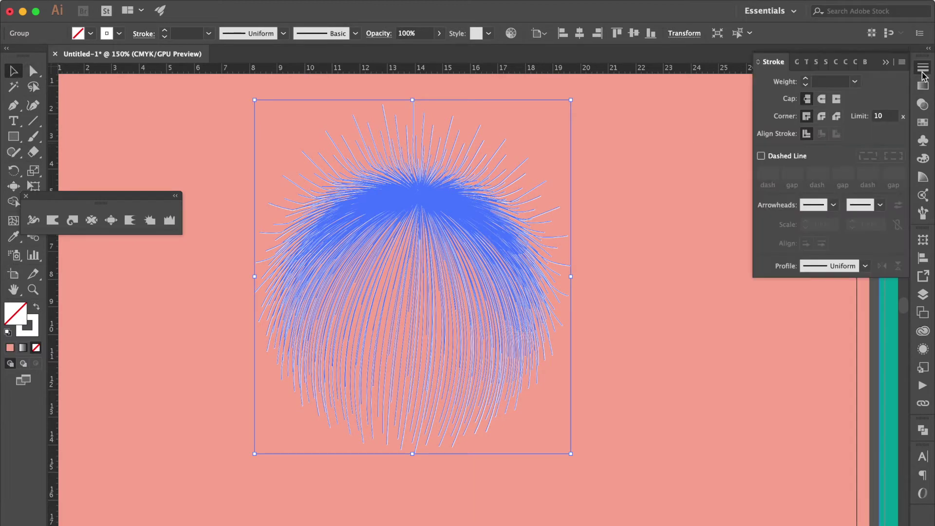
click(834, 206)
scroll(799, 318, down, 5)
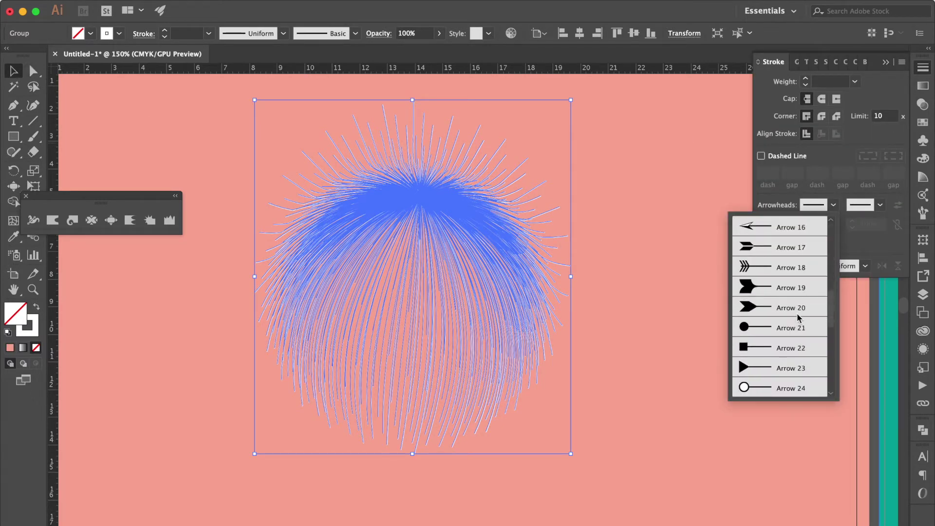
click(793, 334)
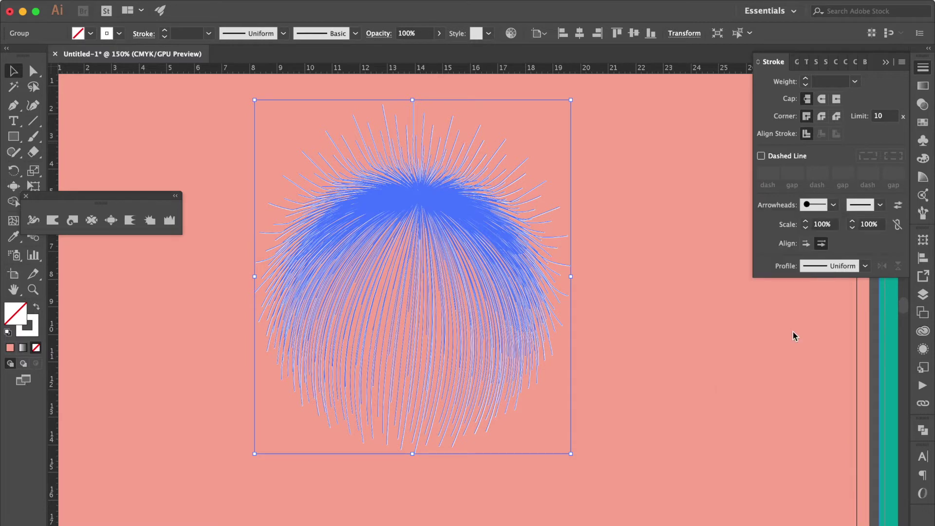
click(880, 205)
scroll(845, 322, down, 5)
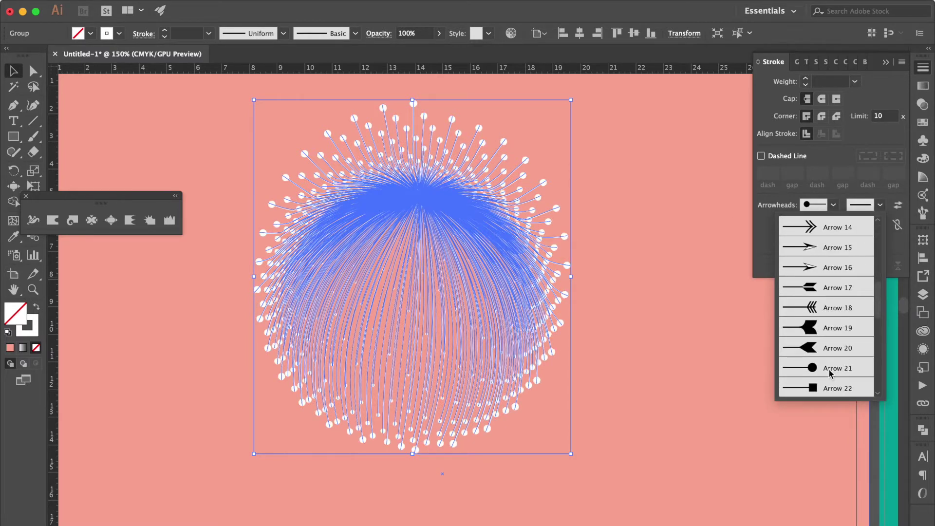
click(831, 369)
key(super+minus)
key(super+minus)
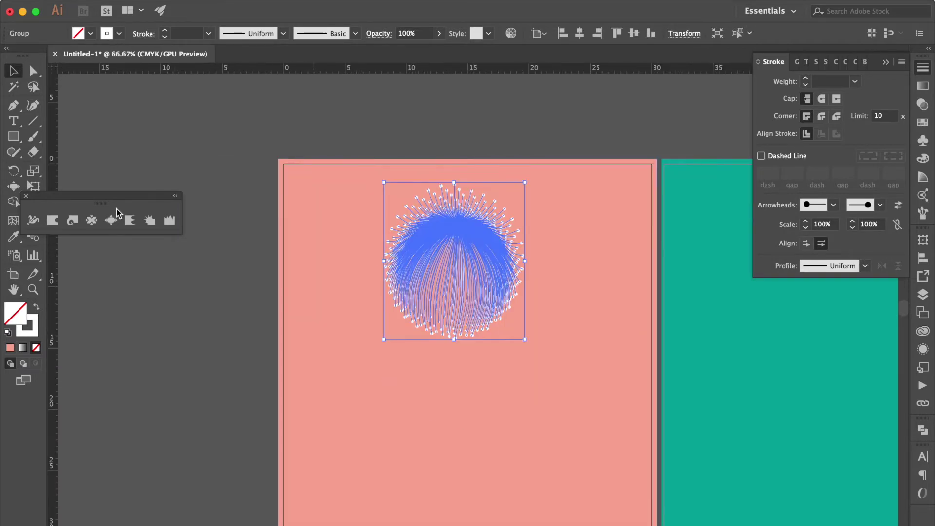
- Rotate the dandelion head roughly upside down and move it down-left
drag(533, 183, 399, 294)
scroll(487, 252, down, 3)
drag(448, 193, 386, 305)
click(265, 215)
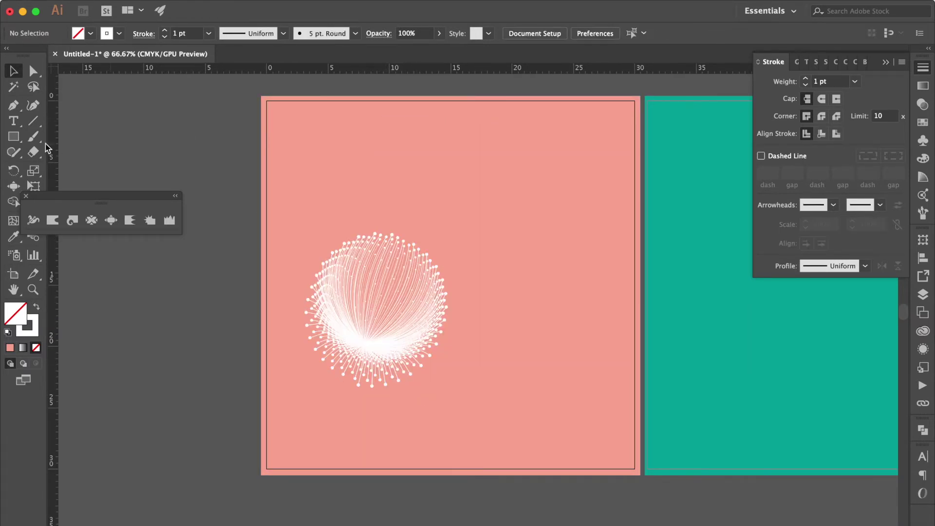
- Paint a stem from the flower's centre down past the artboard's bottom edge
click(33, 136)
click(26, 198)
drag(365, 340, 329, 493)
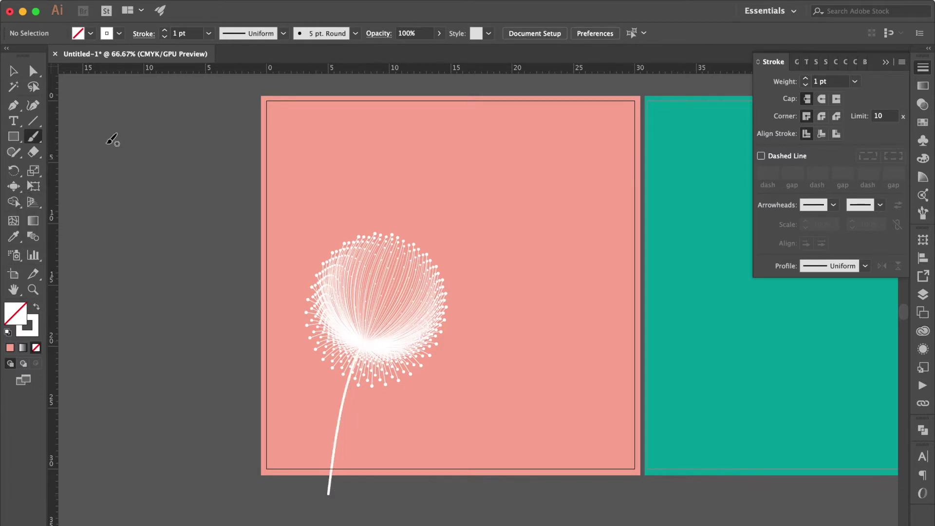
- Give the stem the Basic brush with a 4 pt stroke weight
key(v)
click(342, 419)
click(866, 63)
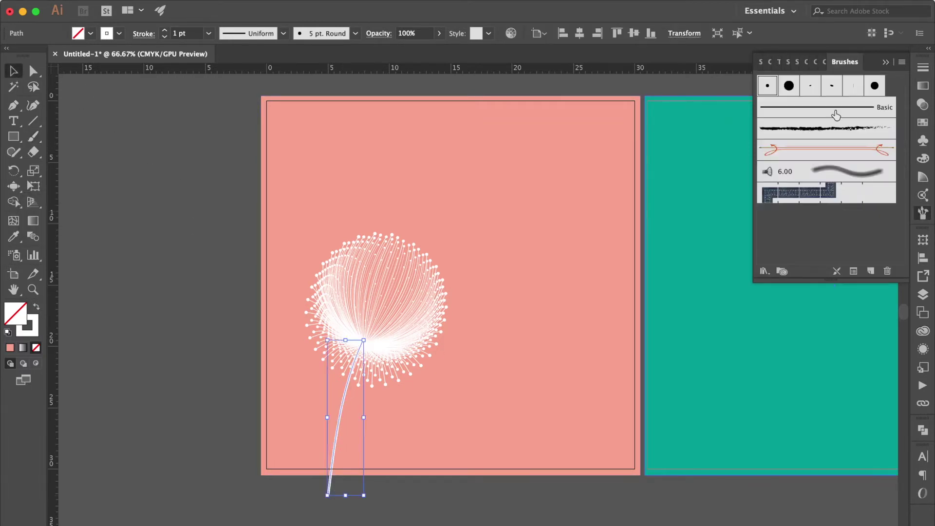
click(838, 109)
click(923, 69)
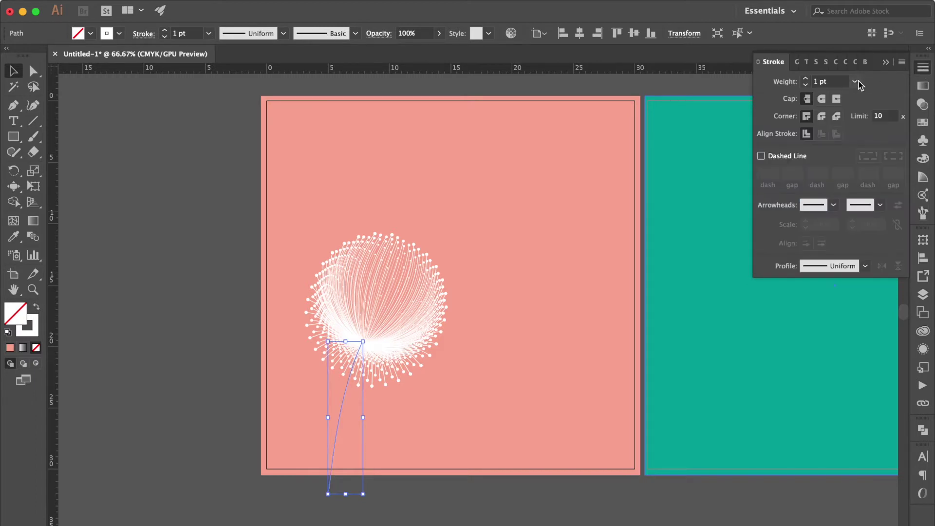
click(856, 82)
click(872, 180)
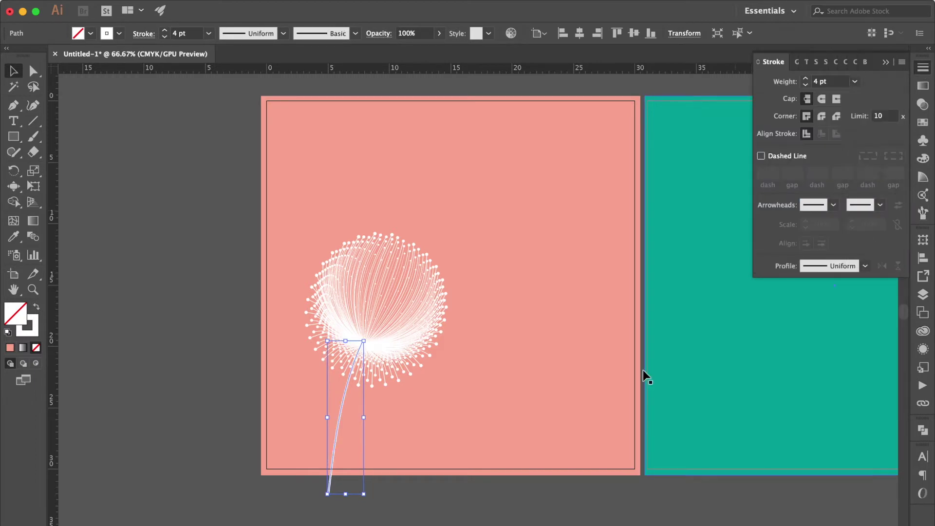
shift+click(396, 265)
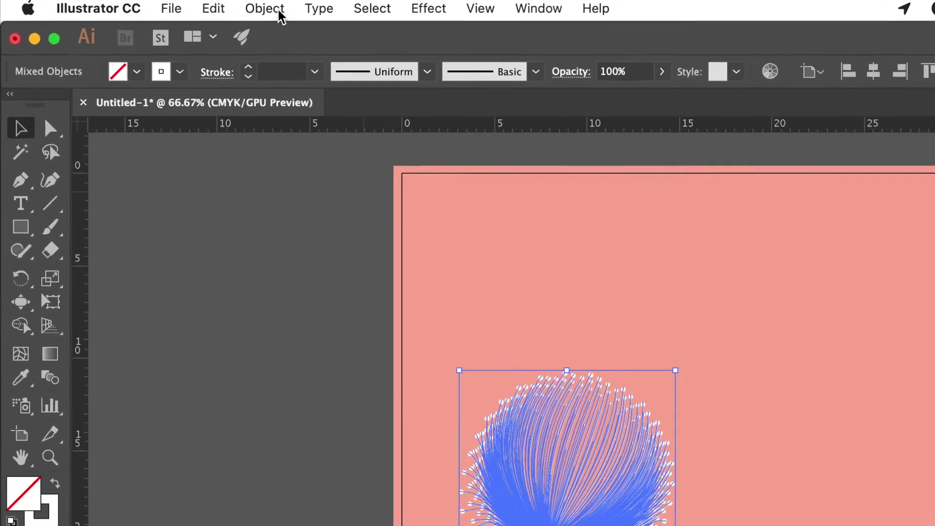
- Expand the head's appearance, then expand head and stem together into filled shapes
click(276, 11)
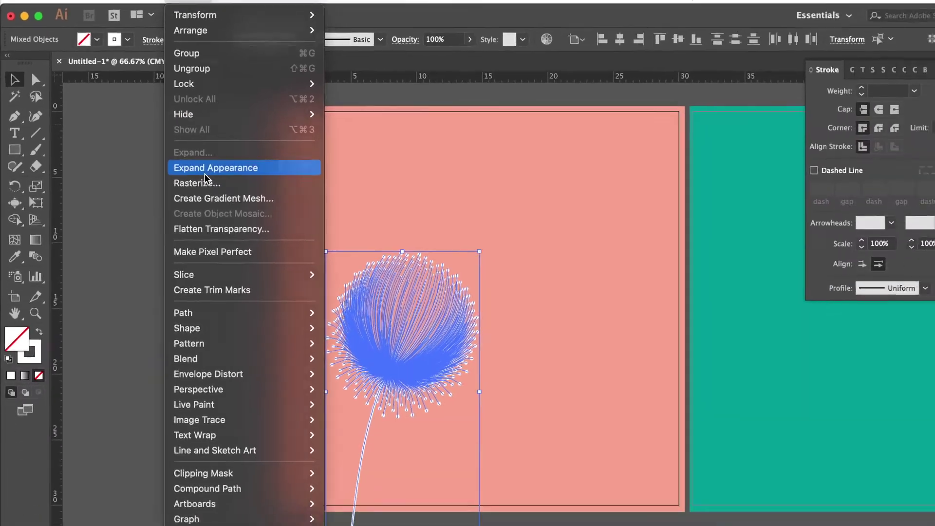
click(284, 257)
shift+click(340, 419)
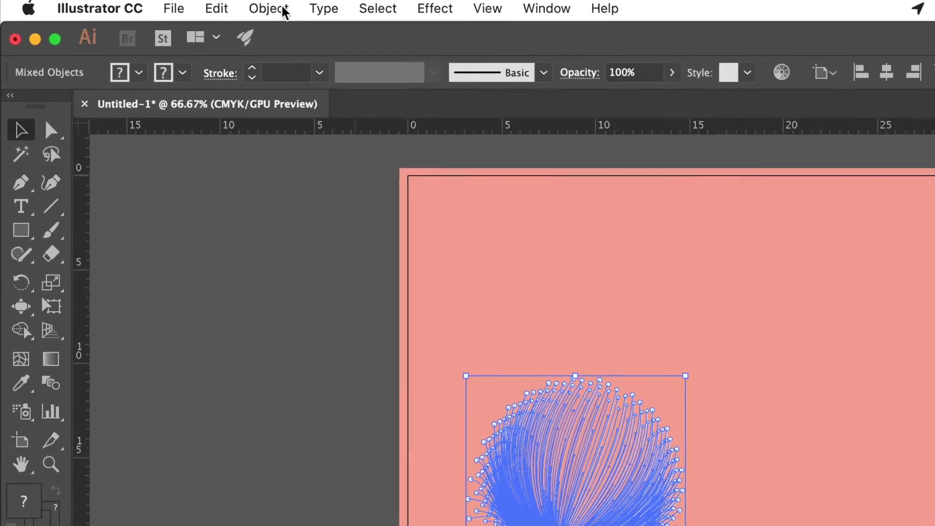
click(282, 10)
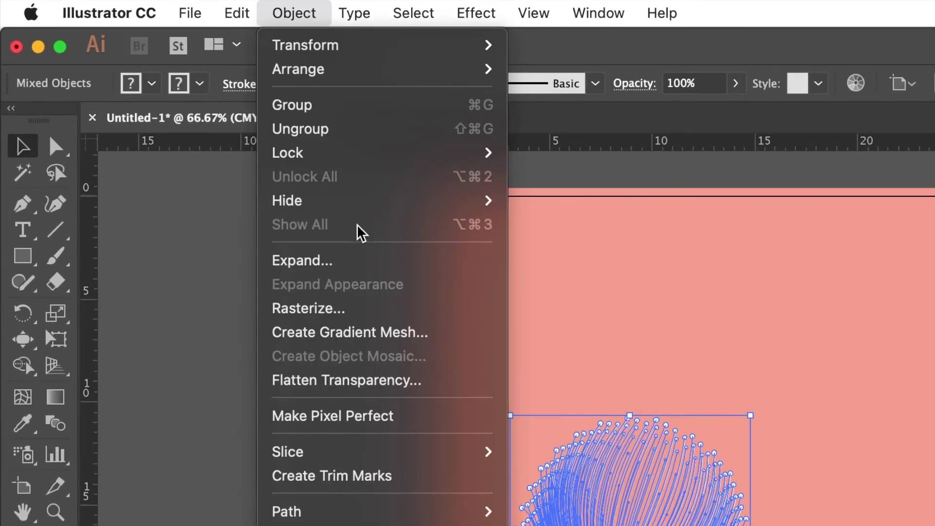
click(331, 261)
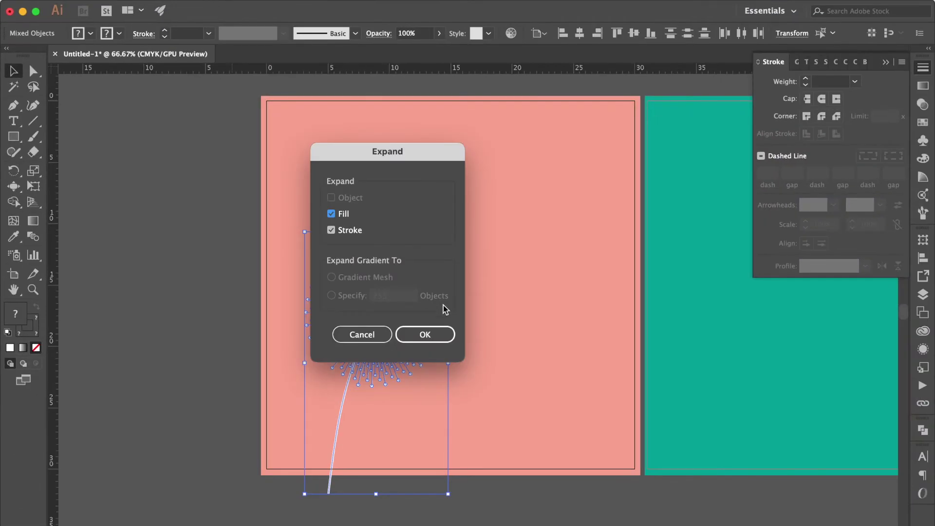
click(425, 334)
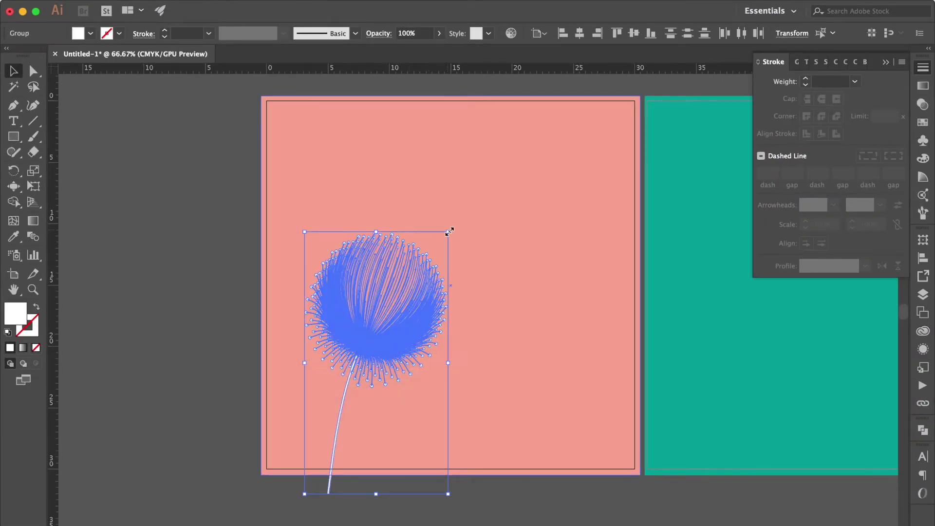
- Enlarge the dandelion from its top-right corner and shift it slightly down-left
drag(449, 231, 507, 163)
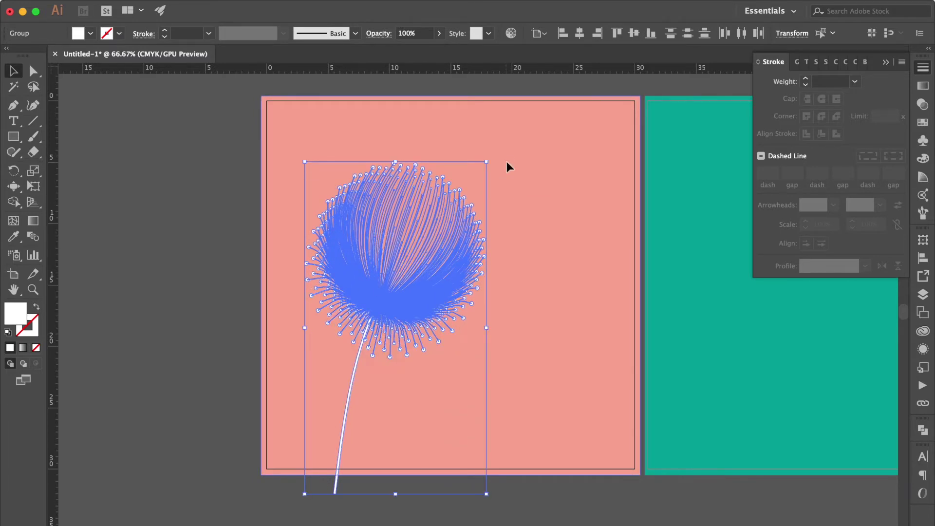
drag(393, 255, 369, 273)
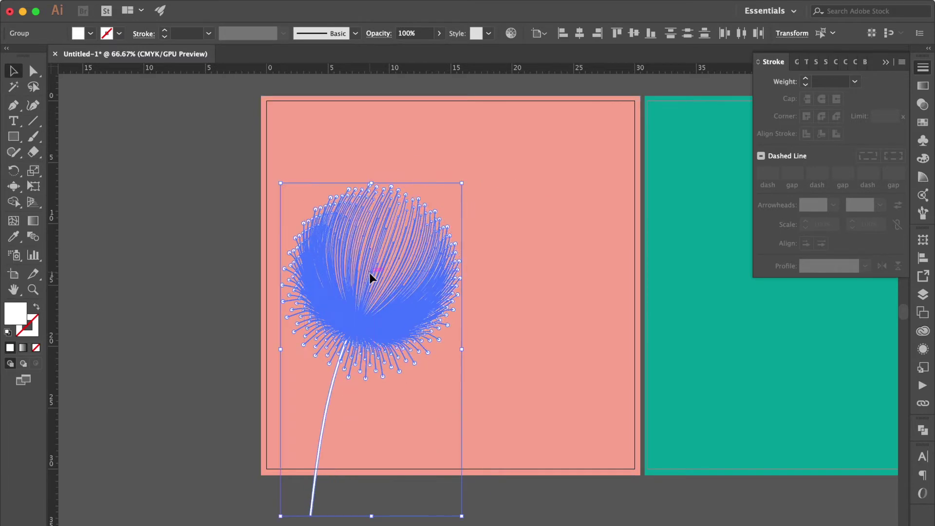
click(507, 387)
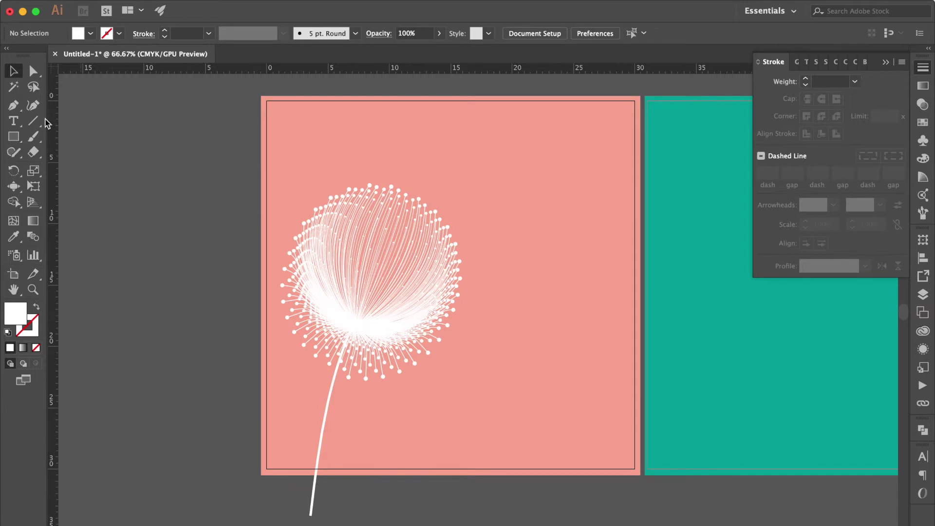
click(10, 108)
- Pen a short vertical line at upper right and Transform it: 99% vertical, 11°, 250 copies
click(529, 159)
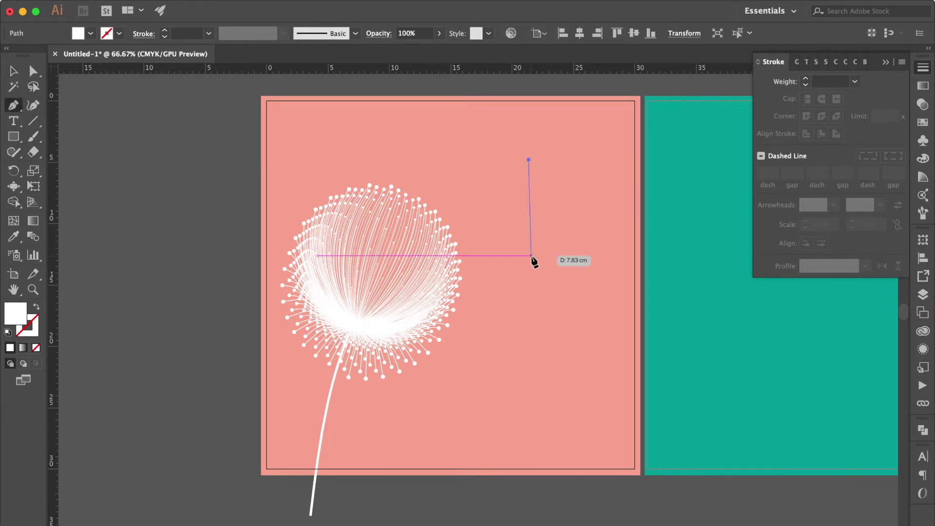
click(529, 258)
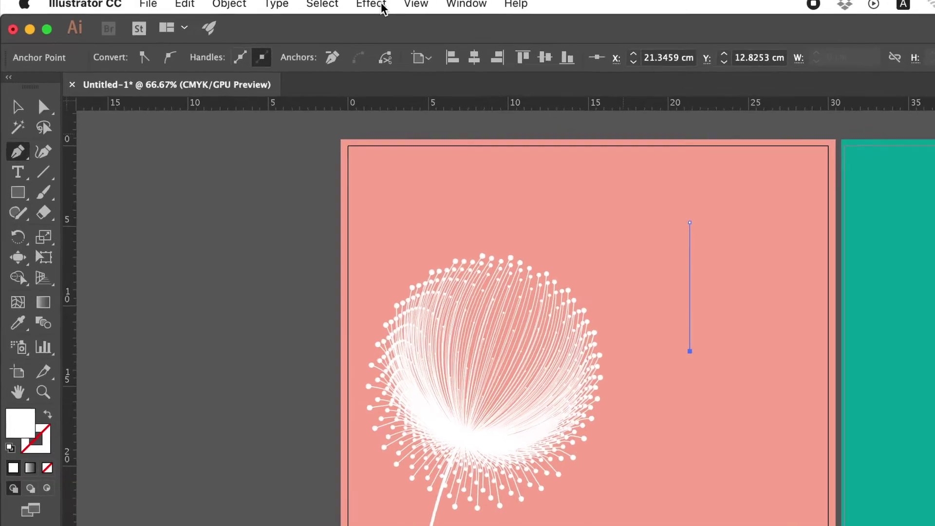
click(283, 0)
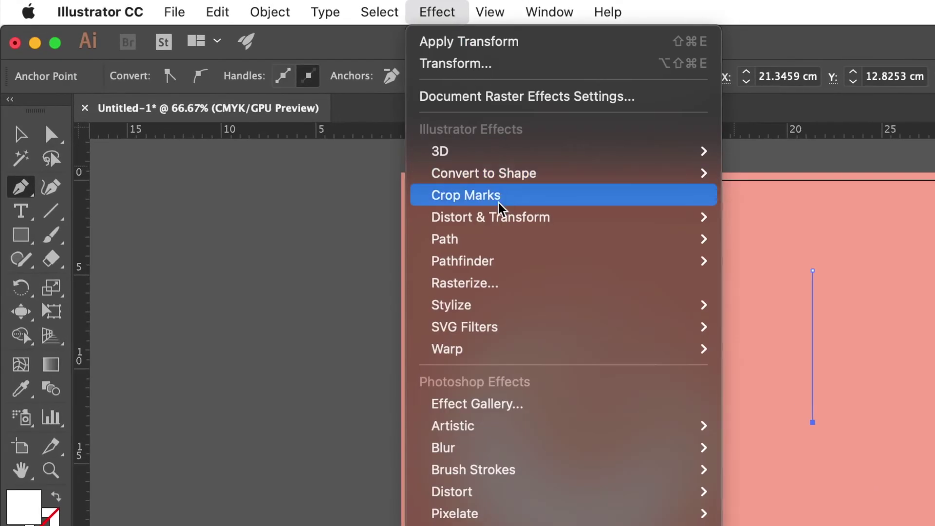
mouse_move(501, 219)
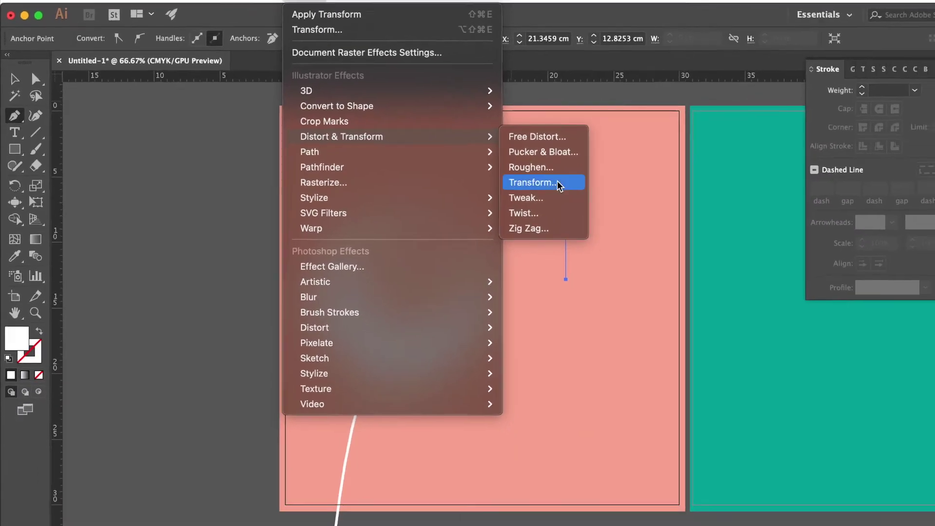
click(799, 282)
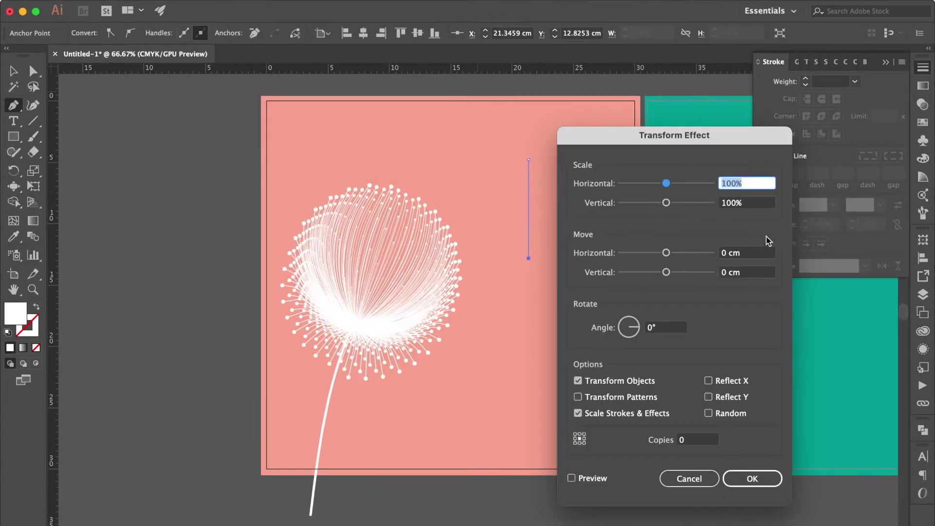
click(750, 204)
text(99)
key(Tab)
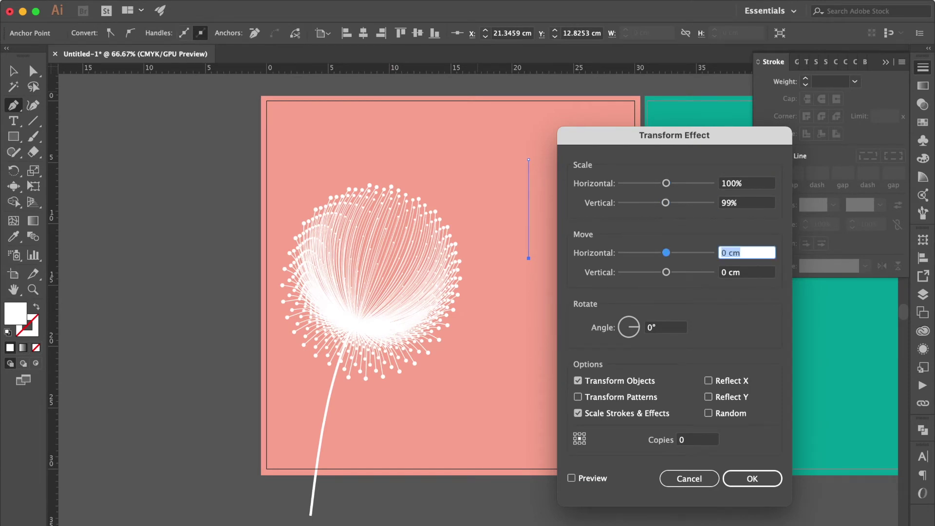
key(Tab)
key(Tab)
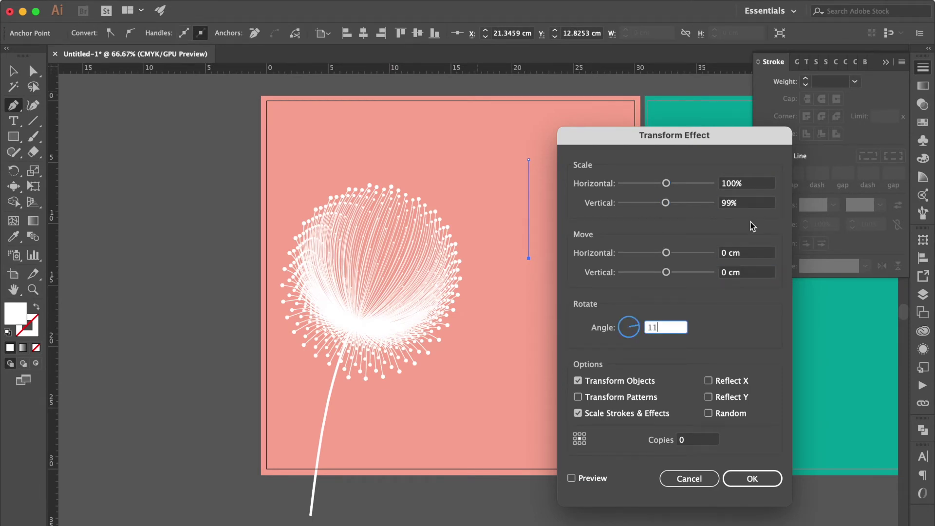
click(700, 444)
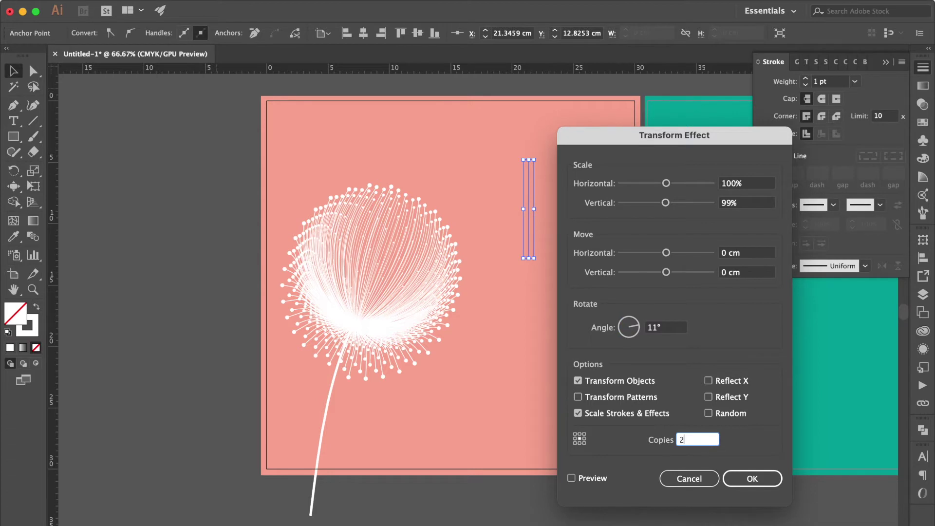
click(588, 482)
click(752, 478)
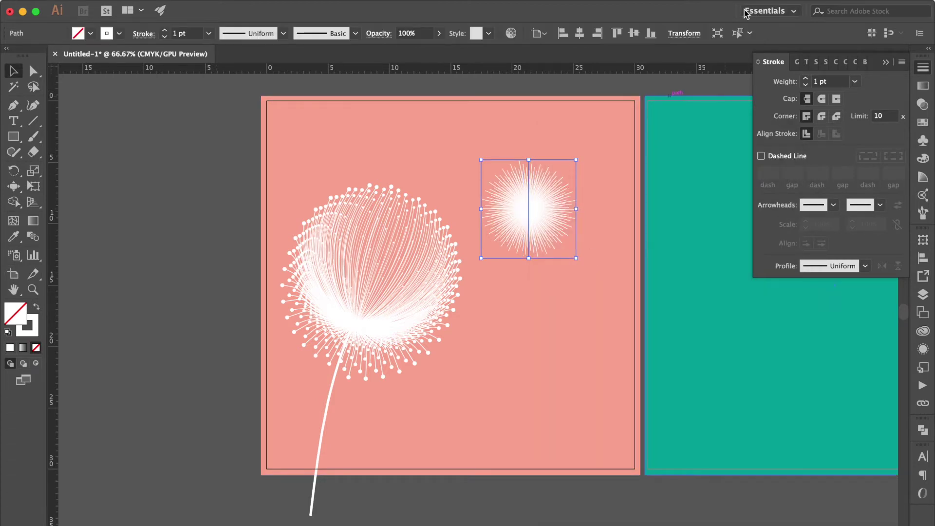
click(685, 34)
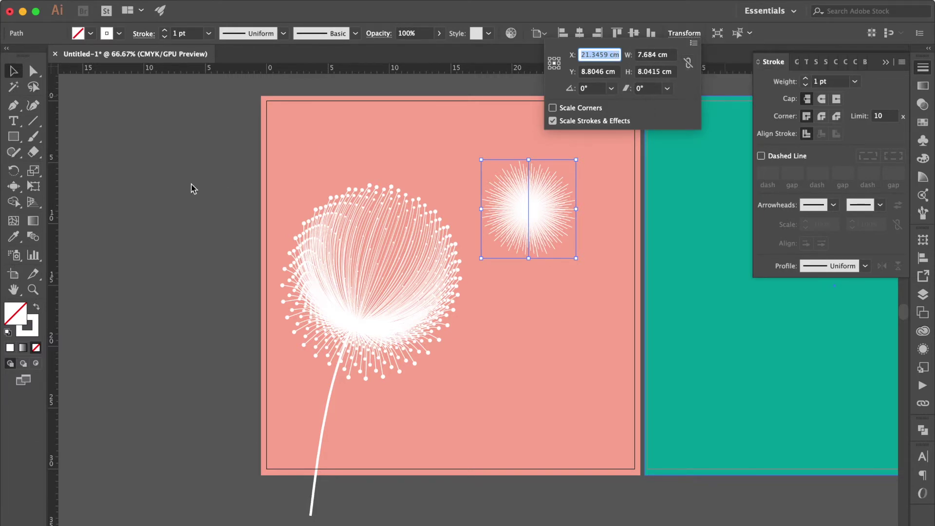
- Float the Warp tools and set the Bloat brush to 8 cm, undoing a test bloat
drag(15, 191, 143, 244)
double_click(110, 219)
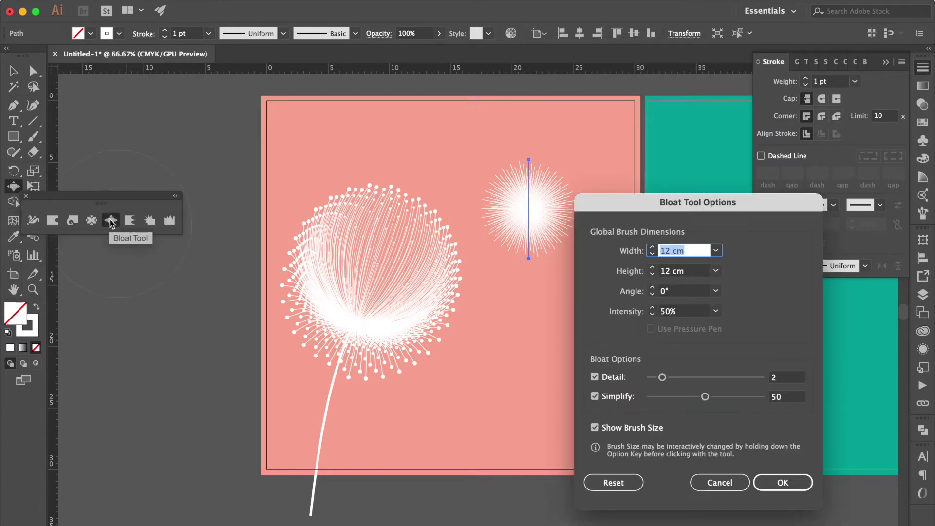
text(8)
key(Tab)
text(8)
click(793, 487)
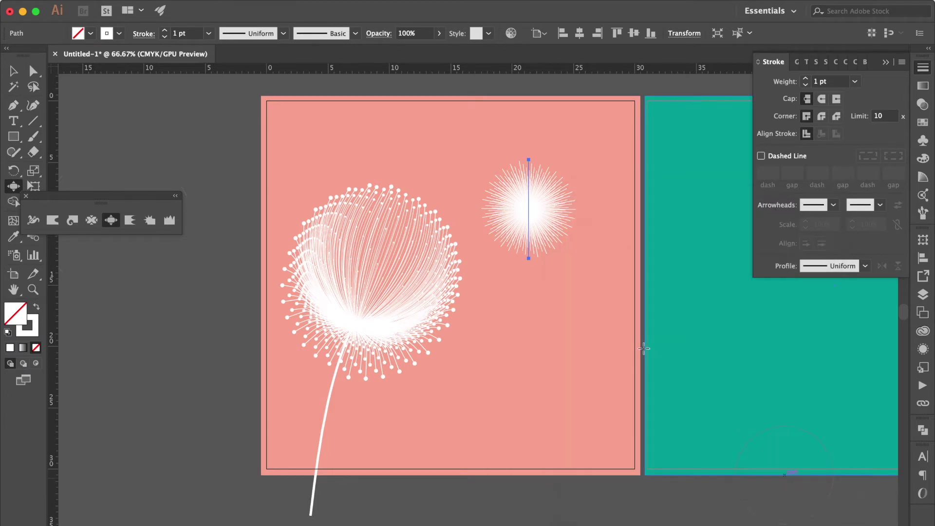
scroll(560, 161, up, 3)
drag(564, 343, 564, 347)
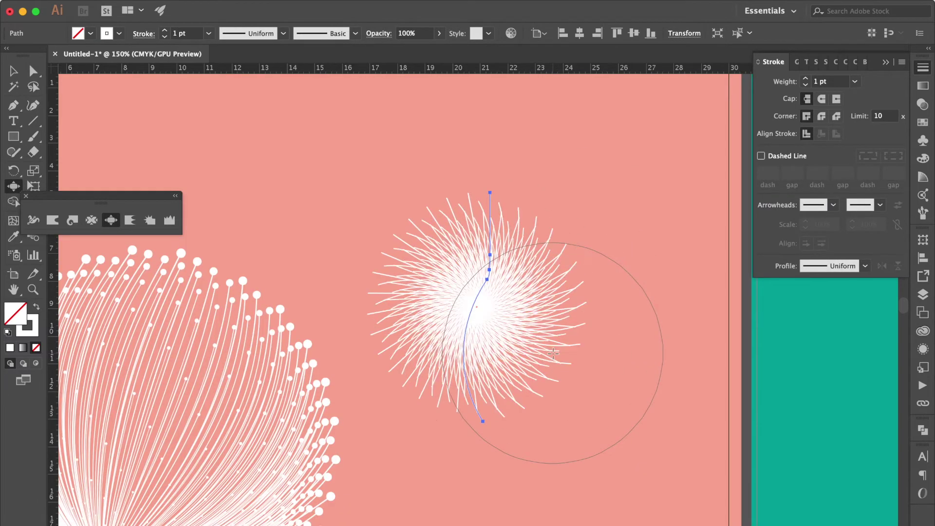
key(super+z)
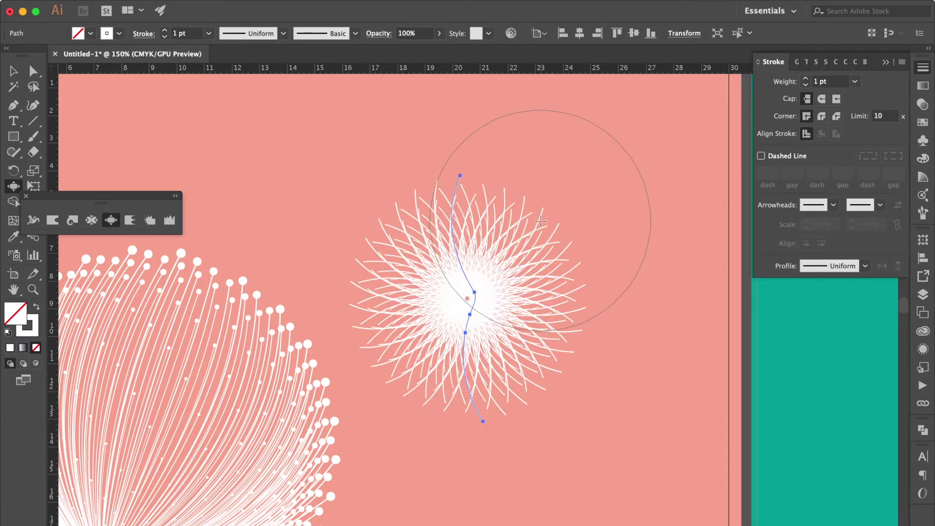
click(14, 70)
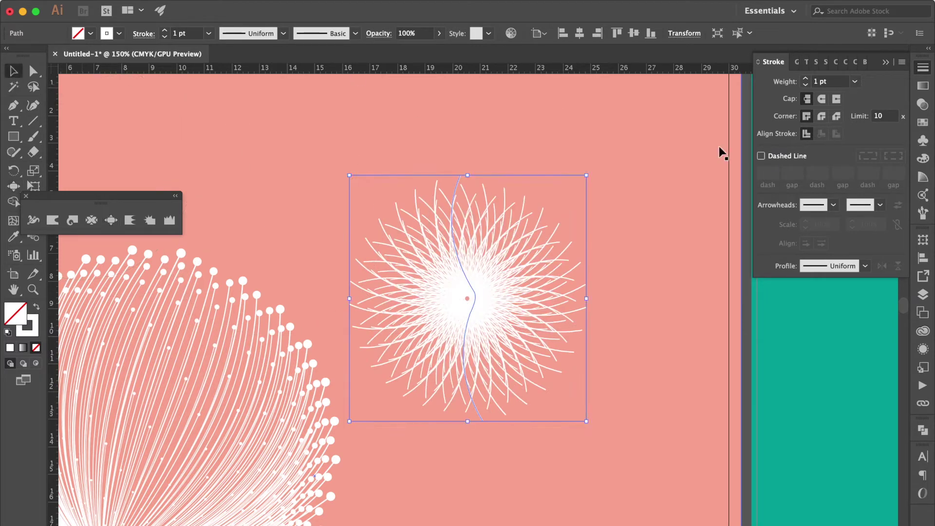
- Cap both the start and end of the small starburst's rays with circle arrowheads
click(834, 208)
click(785, 312)
click(834, 205)
scroll(789, 341, down, 5)
click(771, 294)
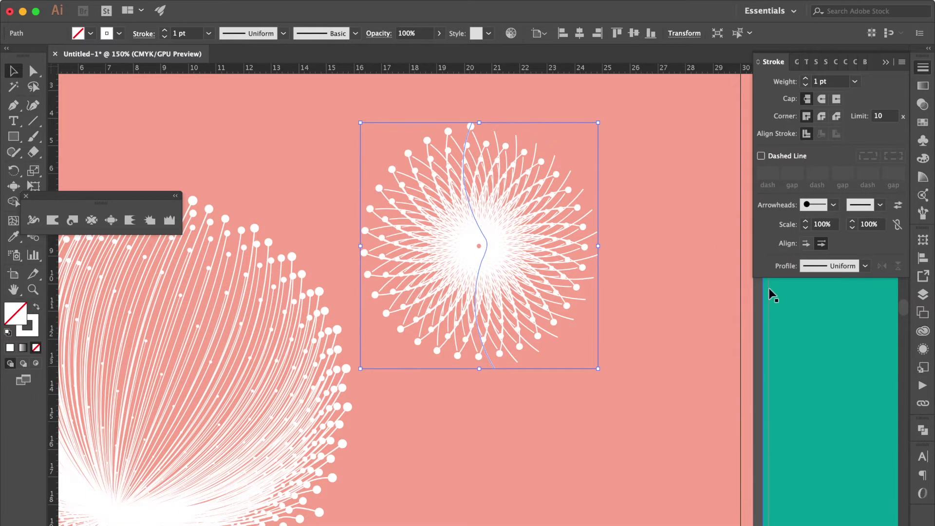
click(880, 207)
scroll(838, 341, down, 5)
click(835, 350)
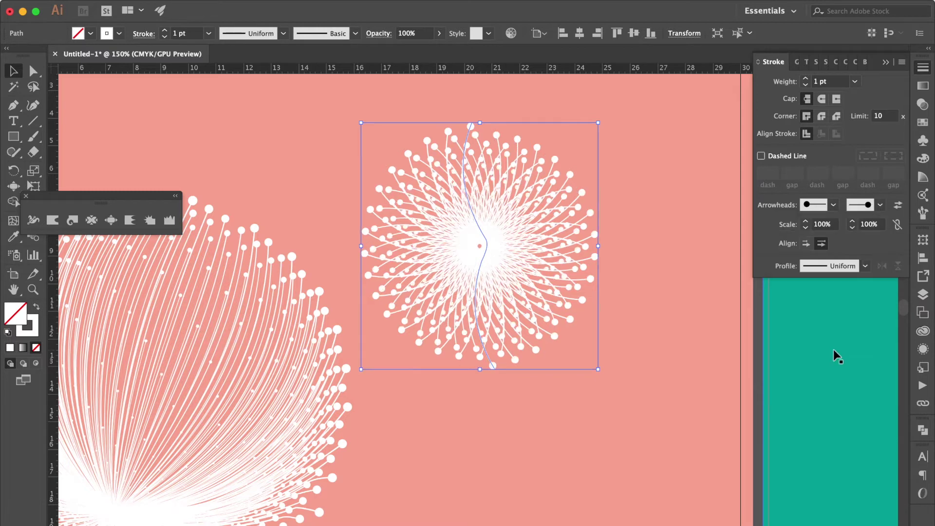
- Scale the starburst down and move it down-left beside the big dandelion
key(super+minus)
key(super+minus)
drag(526, 185, 469, 235)
mouse_move(444, 268)
mouse_down()
mouse_move(456, 325)
mouse_move(404, 434)
mouse_up()
- Expand the small seed head's appearance and strokes, then enlarge it to about 5.5 × 5.72 cm
click(200, 3)
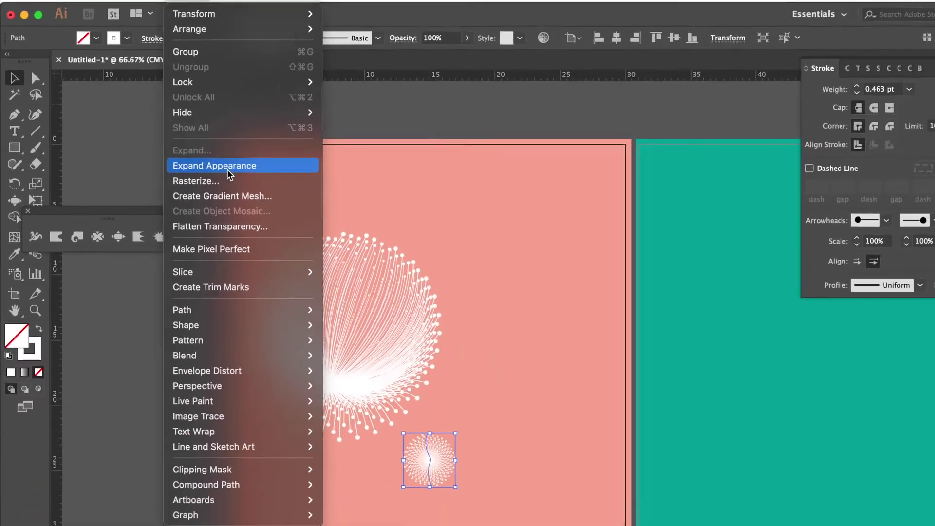
click(228, 171)
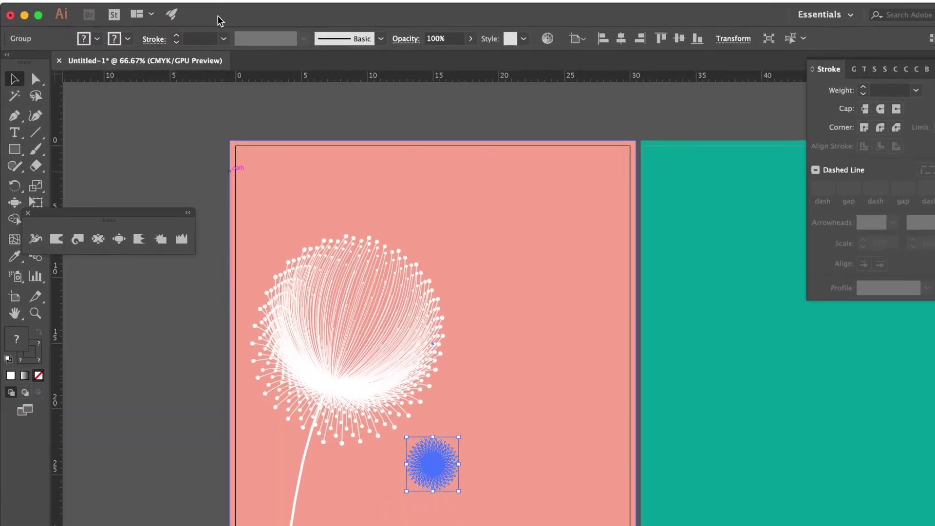
click(258, 7)
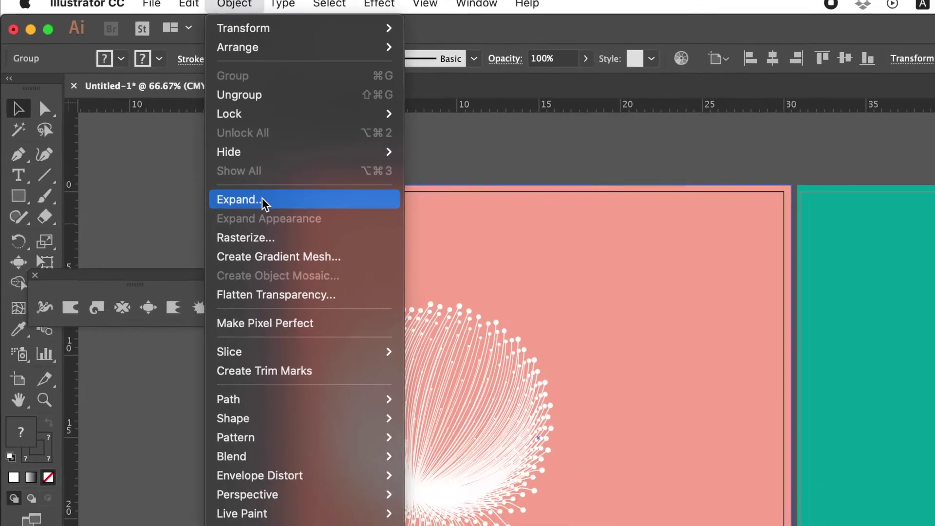
click(328, 261)
click(441, 334)
drag(428, 404, 446, 386)
key(super+shift+a)
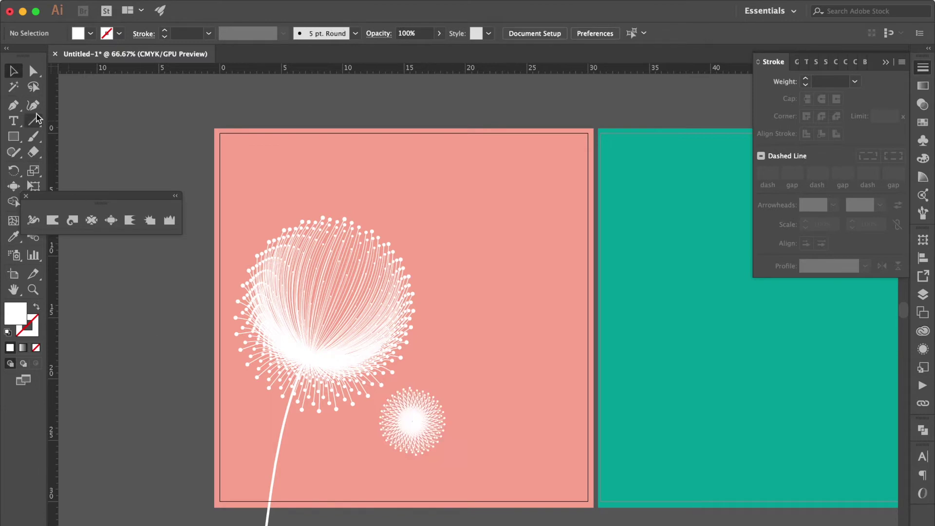
- Paint a curved stem below the small seed head and expand it into a filled shape
key(b)
mouse_move(414, 420)
mouse_down()
mouse_move(389, 470)
mouse_move(376, 525)
mouse_up()
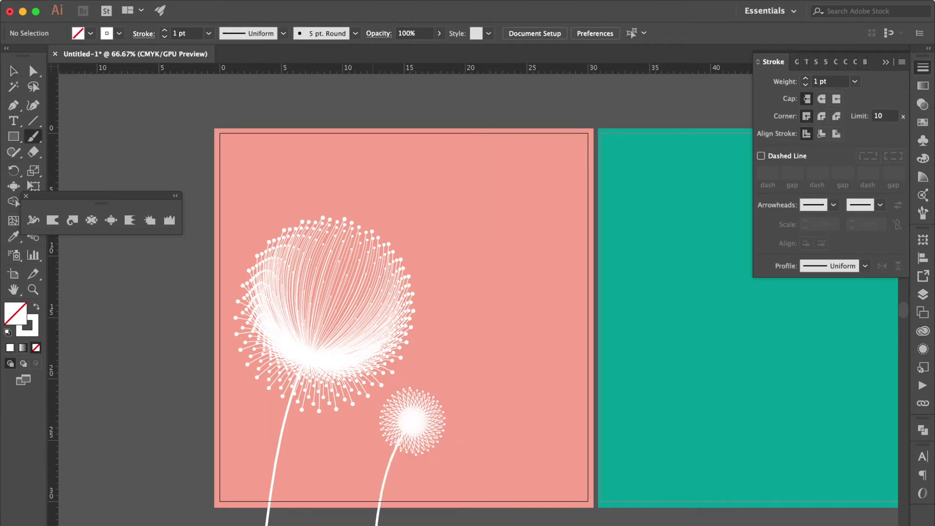
click(14, 71)
click(390, 467)
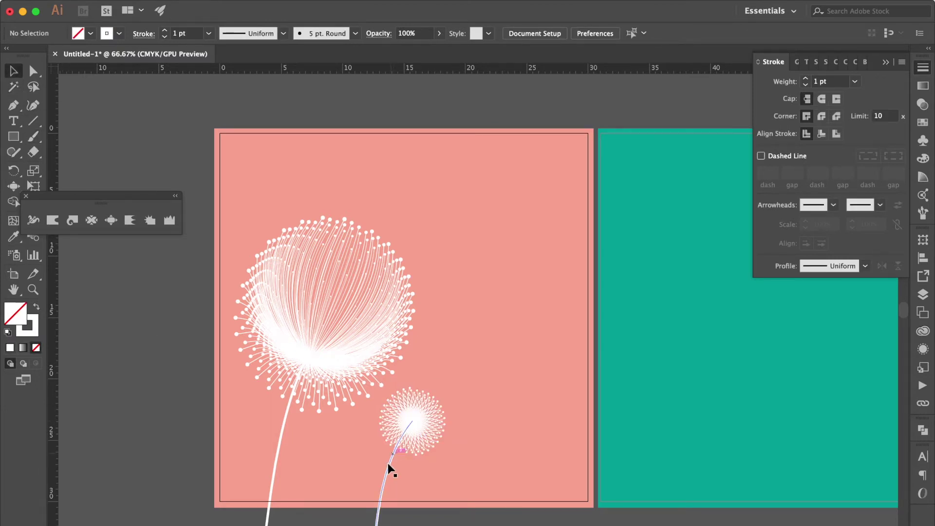
click(385, 474)
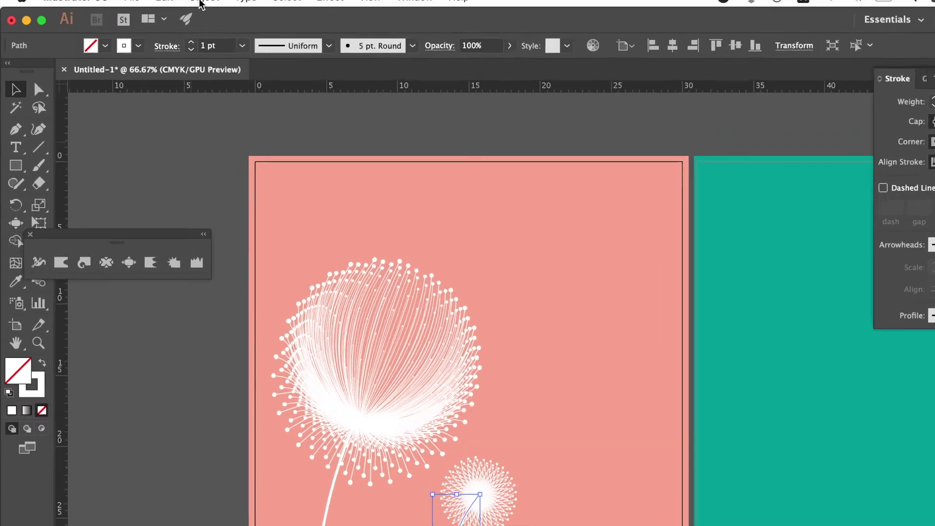
click(176, 0)
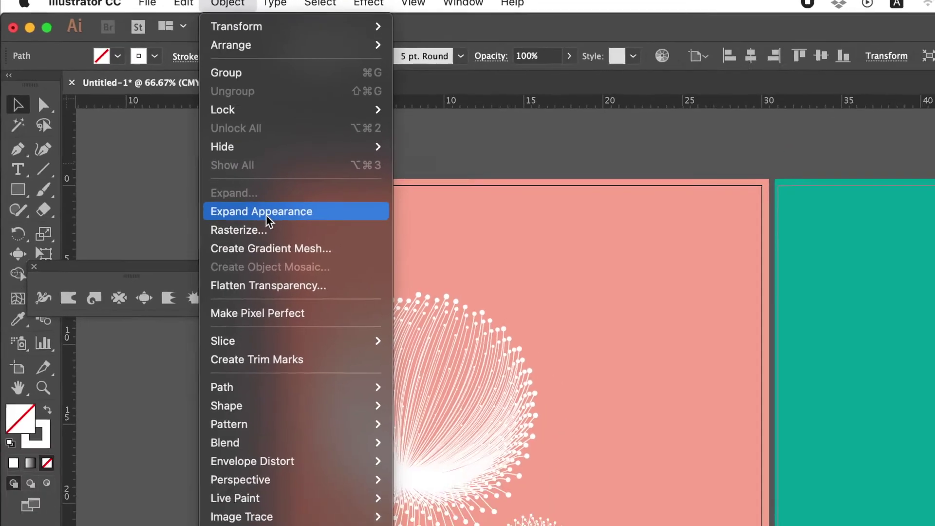
click(329, 271)
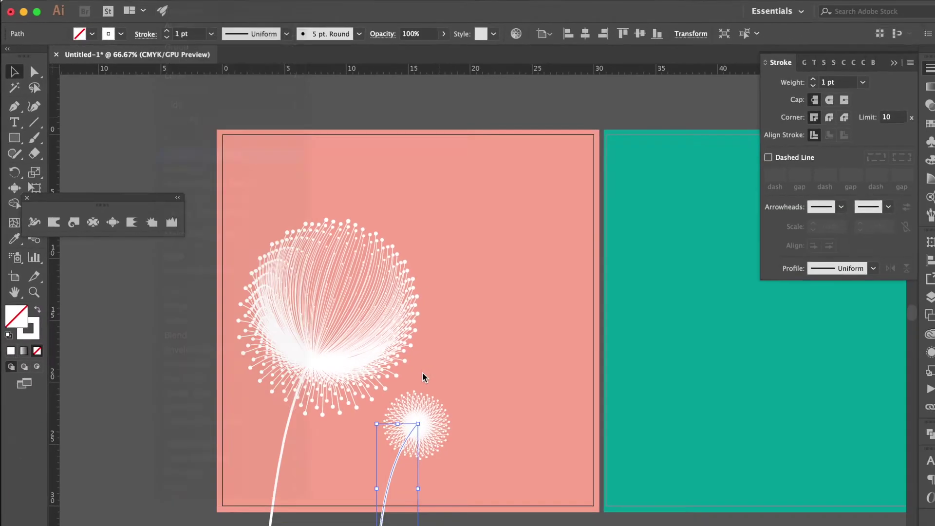
- Move the small head and stem together to the lower left and tilt them
shift+click(431, 431)
drag(426, 429, 380, 446)
drag(417, 409, 423, 417)
drag(375, 457, 311, 456)
- Raise the big head, stretch its stem up to meet it, and nudge the small head onto its stem
click(341, 307)
drag(340, 307, 355, 263)
click(292, 394)
drag(309, 358, 313, 303)
click(335, 453)
drag(334, 448, 345, 419)
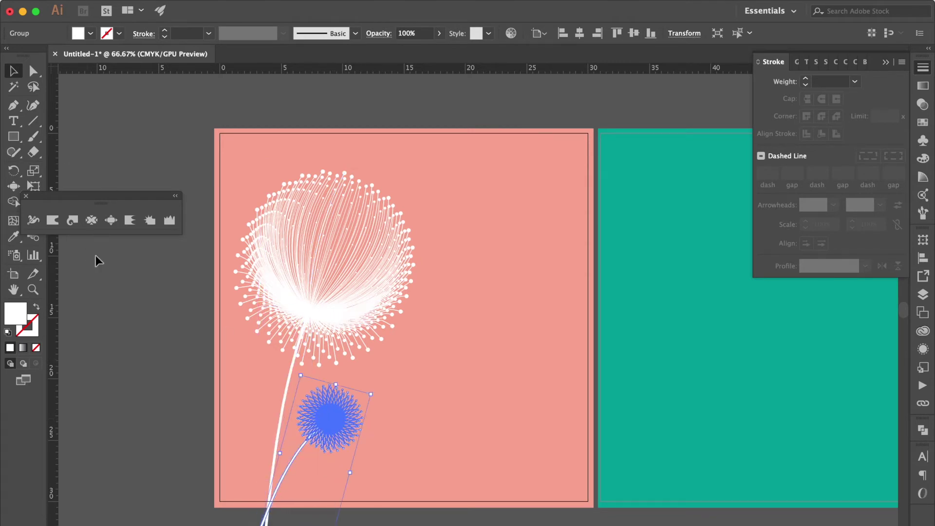
click(145, 139)
scroll(418, 233, right, 5)
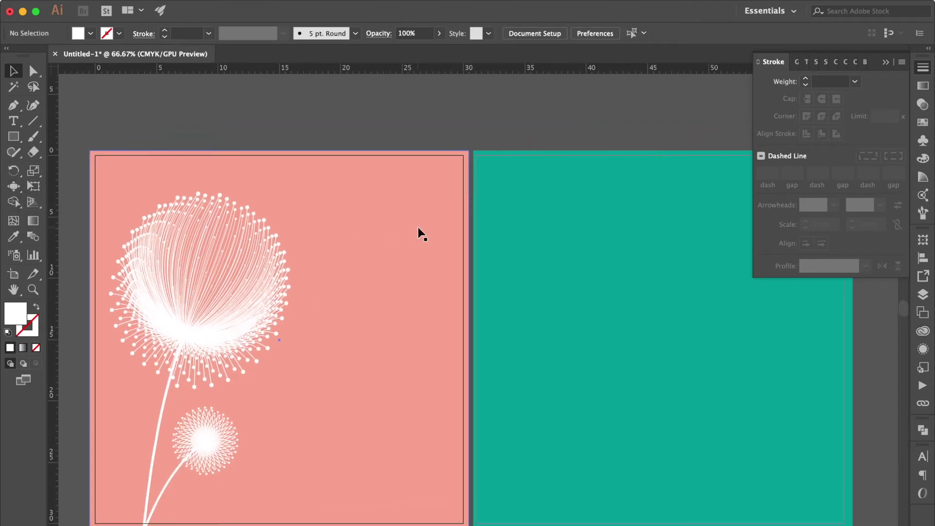
- Draw a vertical white seed line with the Pen and top it with a small white-filled circle
scroll(418, 233, up, 2)
key(shift+x)
key(p)
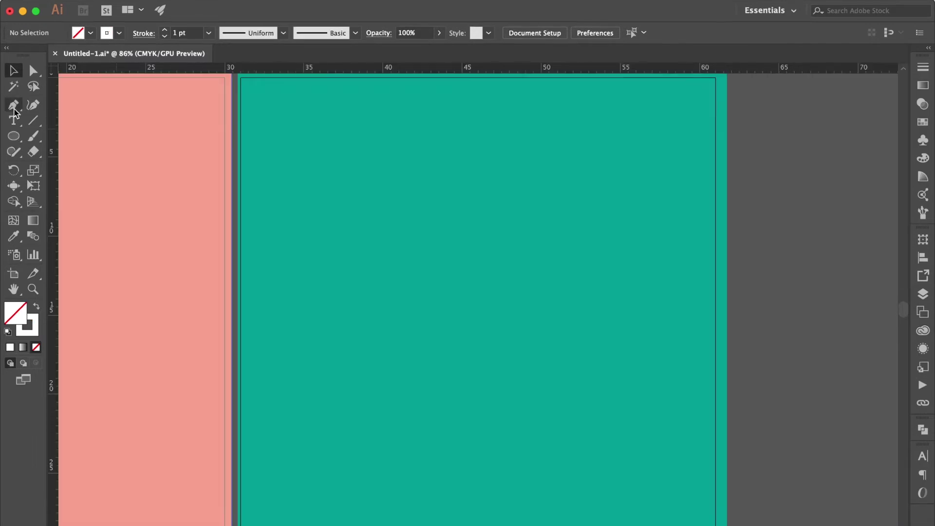
click(454, 171)
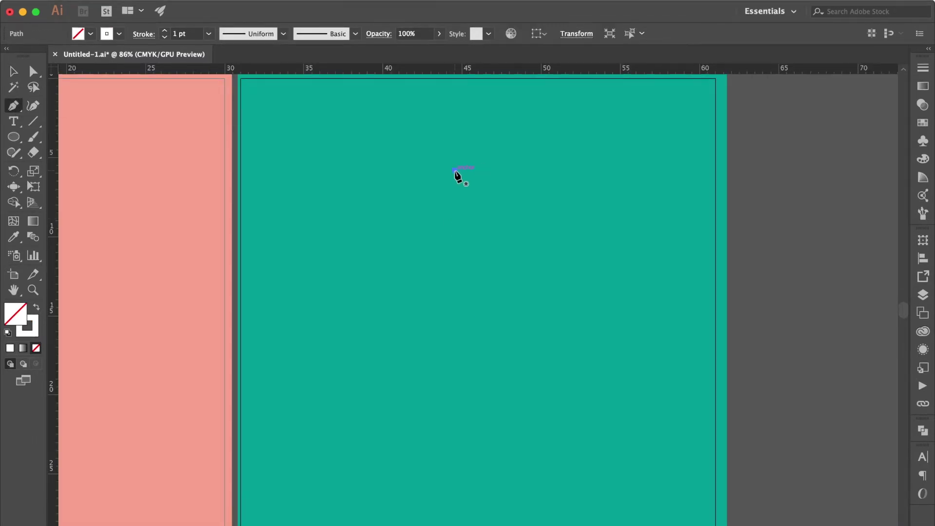
click(454, 288)
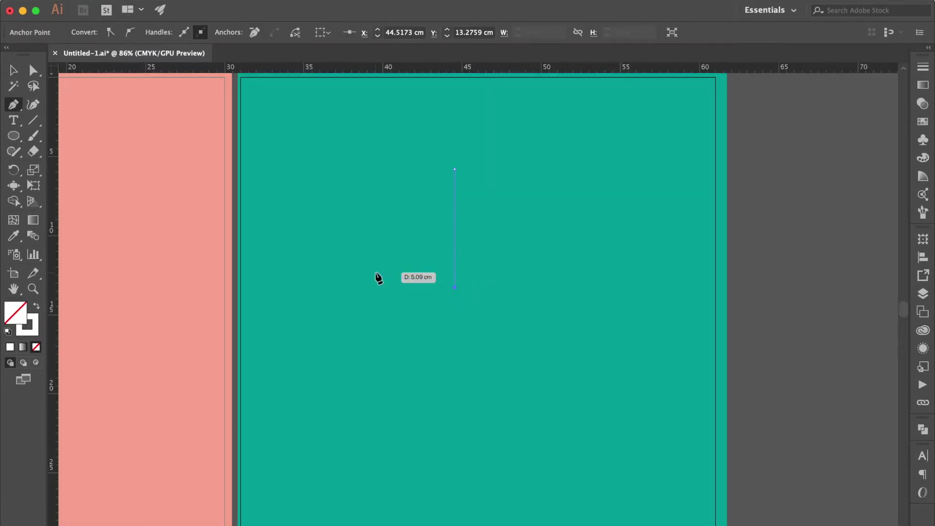
click(16, 139)
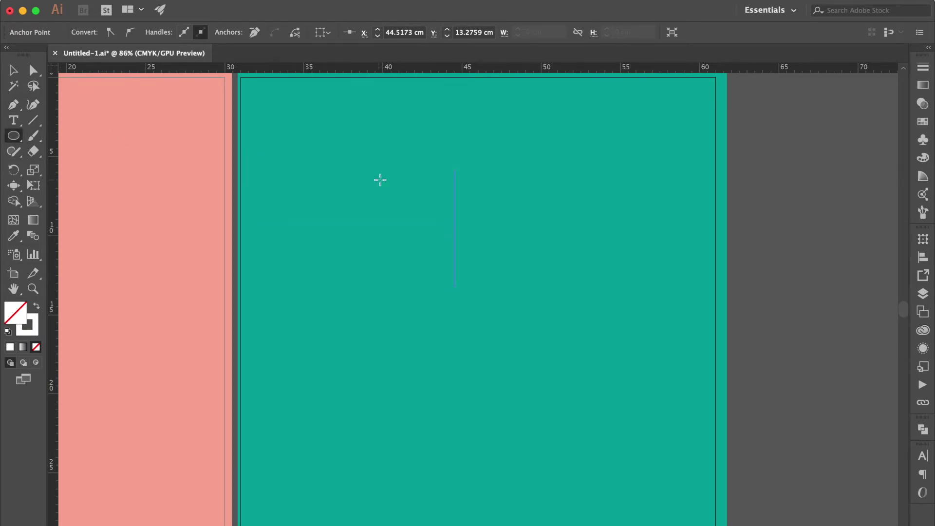
drag(448, 163, 460, 172)
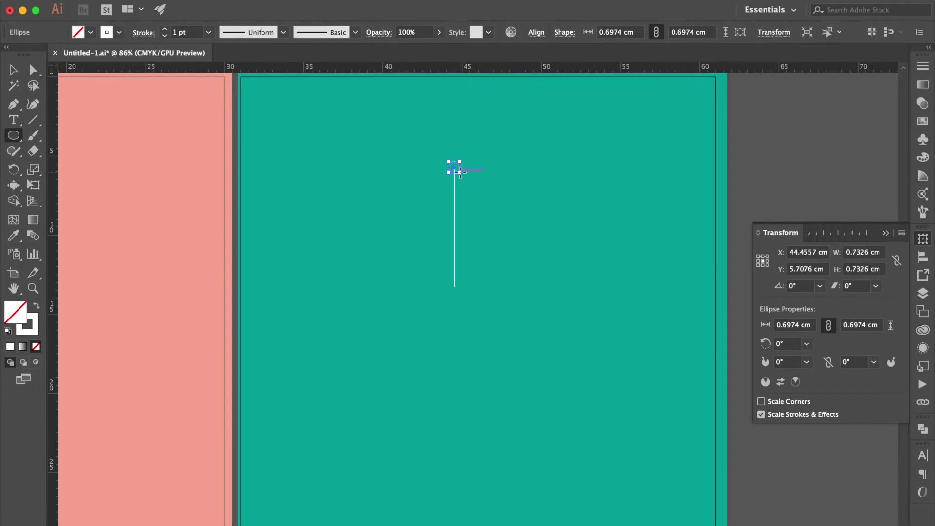
click(35, 307)
- Align the dot and line on their horizontal centres and group them
click(13, 70)
drag(413, 150, 487, 185)
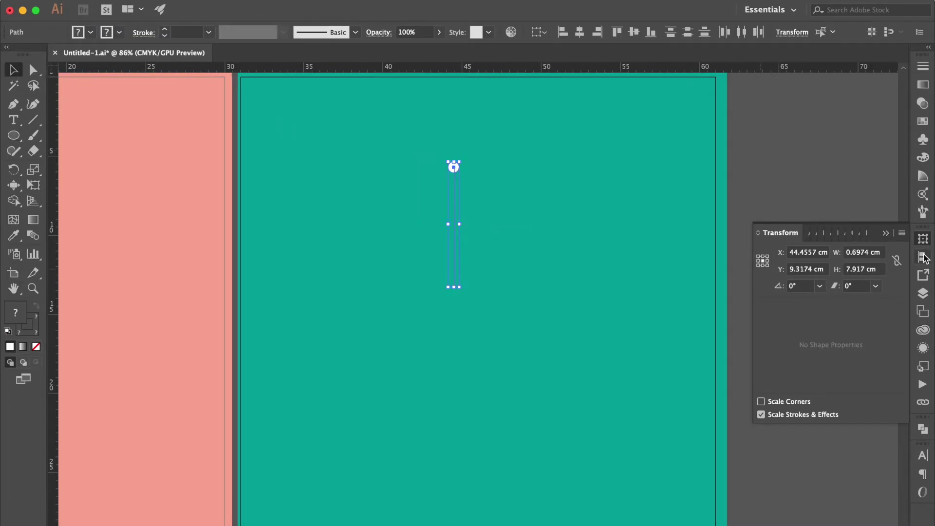
click(922, 257)
click(788, 266)
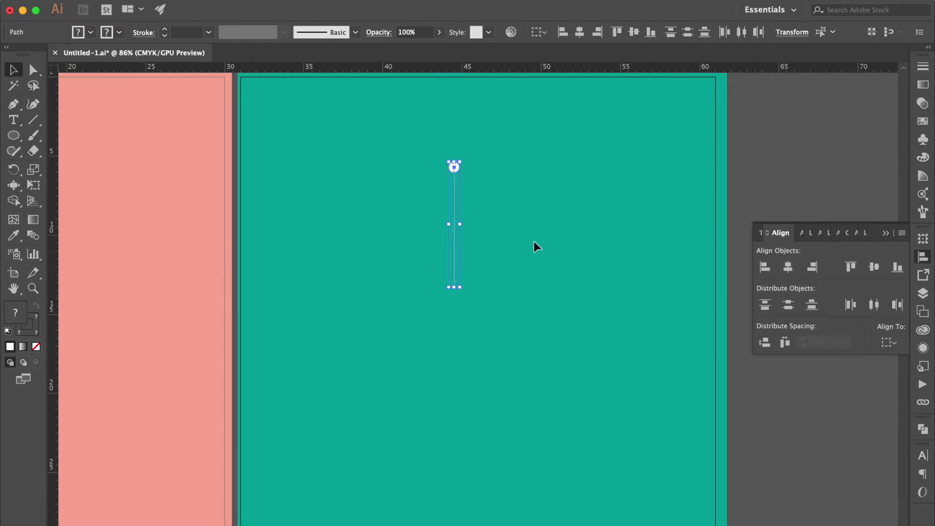
key(super+g)
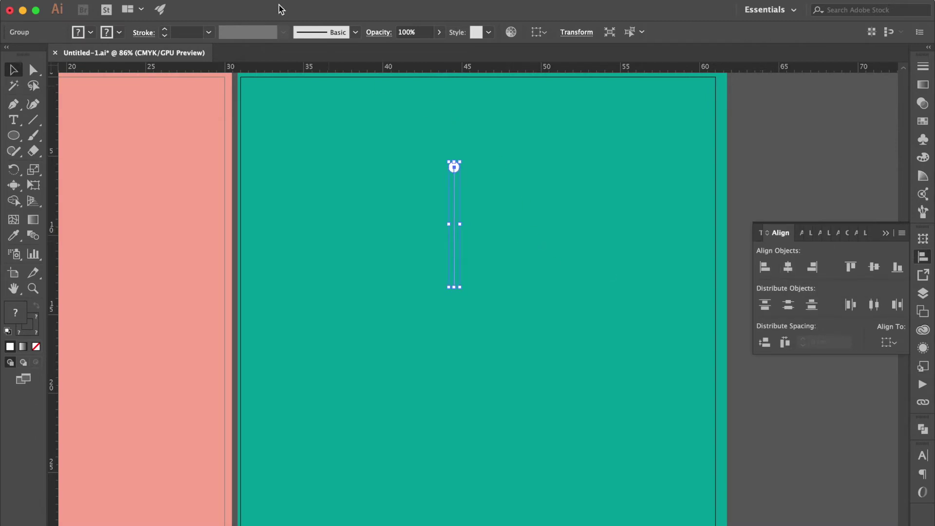
click(13, 171)
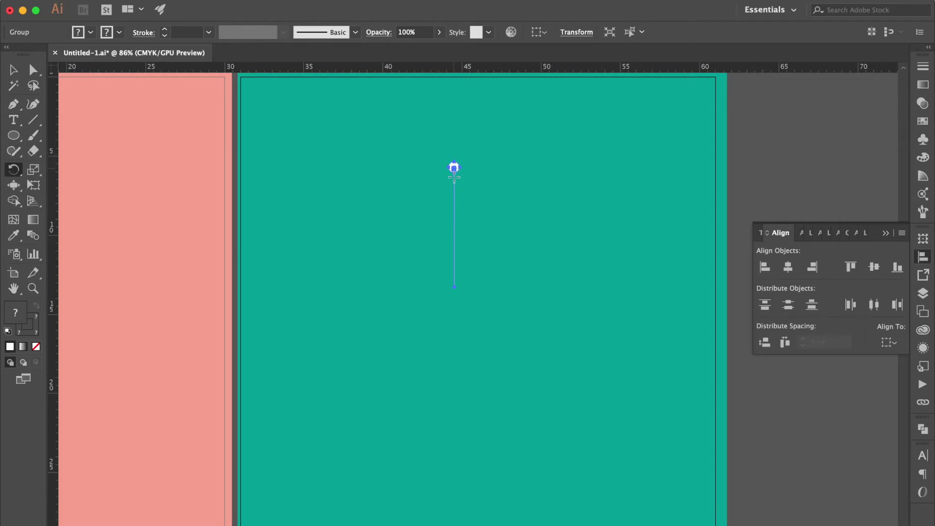
- Rotate-copy the seed 15° around its base, repeat with Cmd+D to close the circle, and select all seeds
alt+click(456, 288)
text(15)
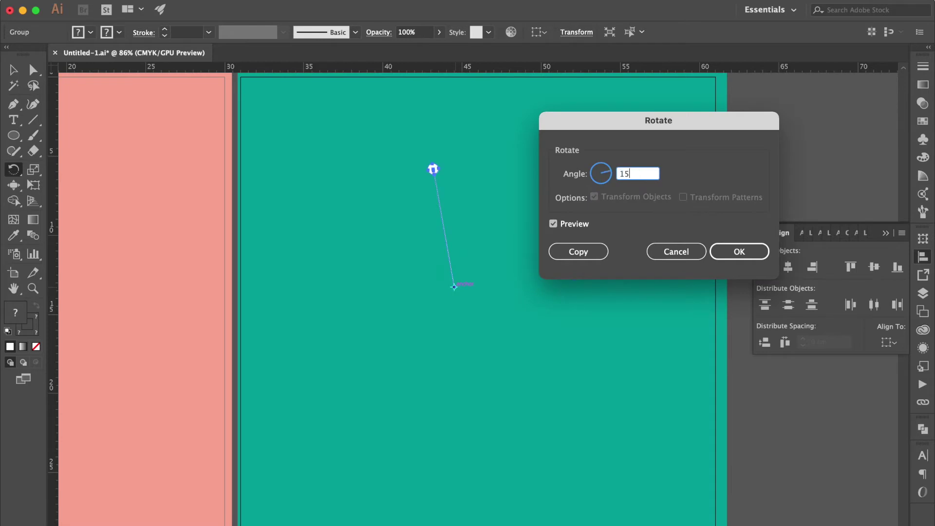
click(586, 225)
click(584, 224)
click(583, 253)
key(super+d)
key(super+d)
key(super+d)
key(super+d)
key(super+d)
key(super+d)
key(super+d)
key(super+d)
key(super+d)
key(super+d)
key(super+d)
key(super+d)
key(super+d)
key(super+d)
key(super+d)
key(super+d)
key(super+d)
key(super+d)
key(super+d)
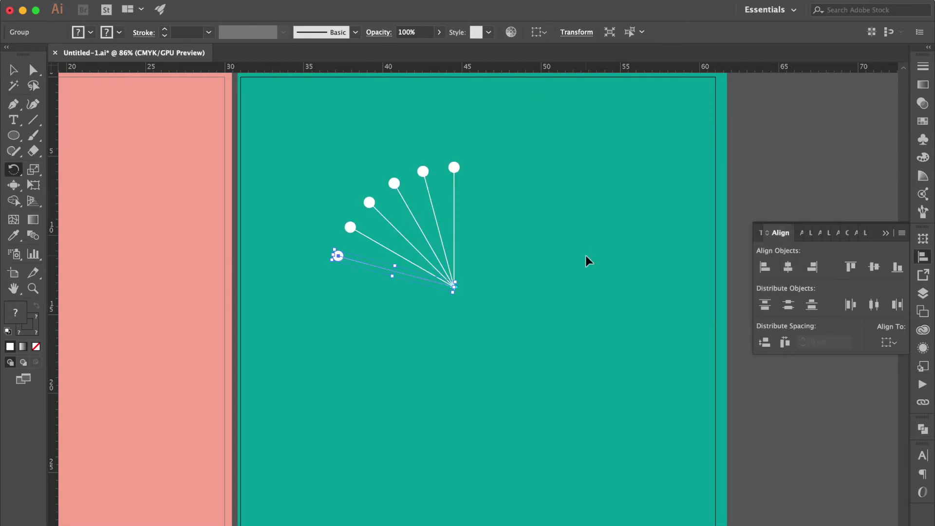
key(super+d)
key(super+d)
key(super+d)
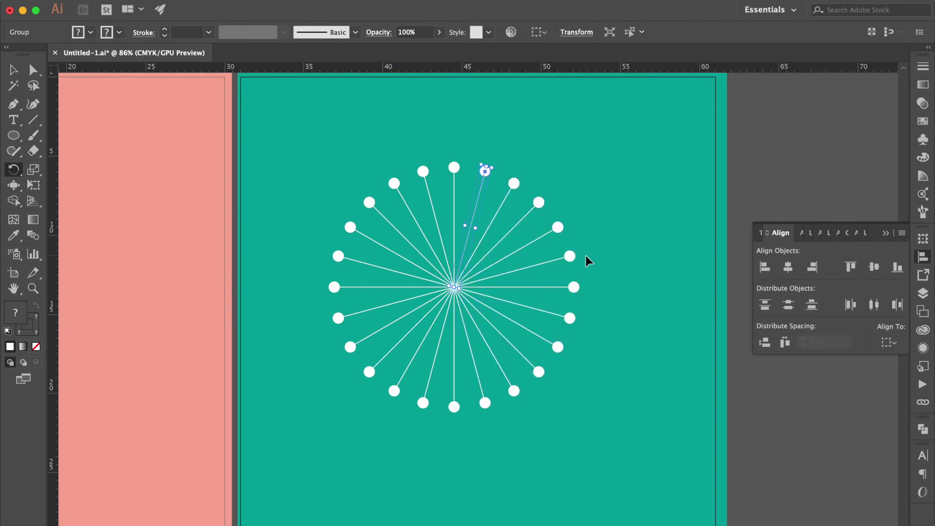
key(v)
click(359, 153)
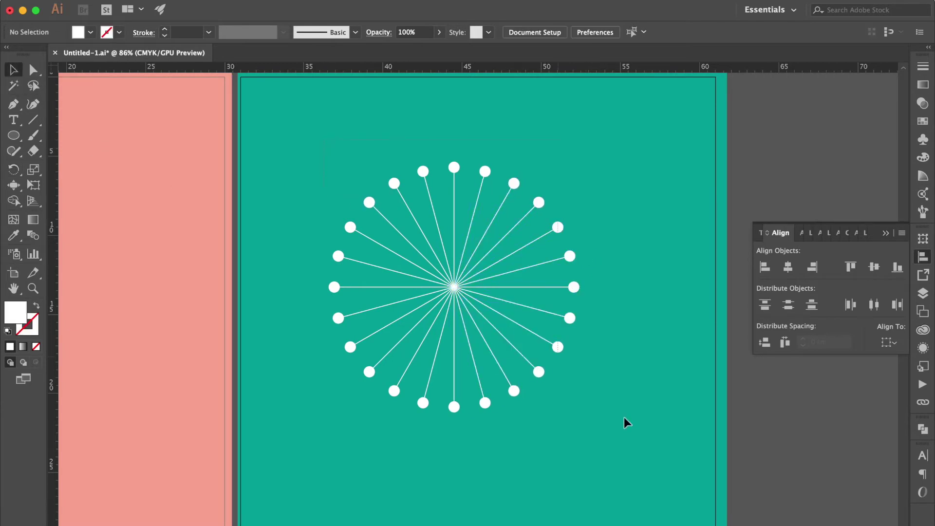
key(super+a)
key(a)
- Make a 77% scaled copy of the seed circle
key(v)
right_click(454, 282)
mouse_move(536, 406)
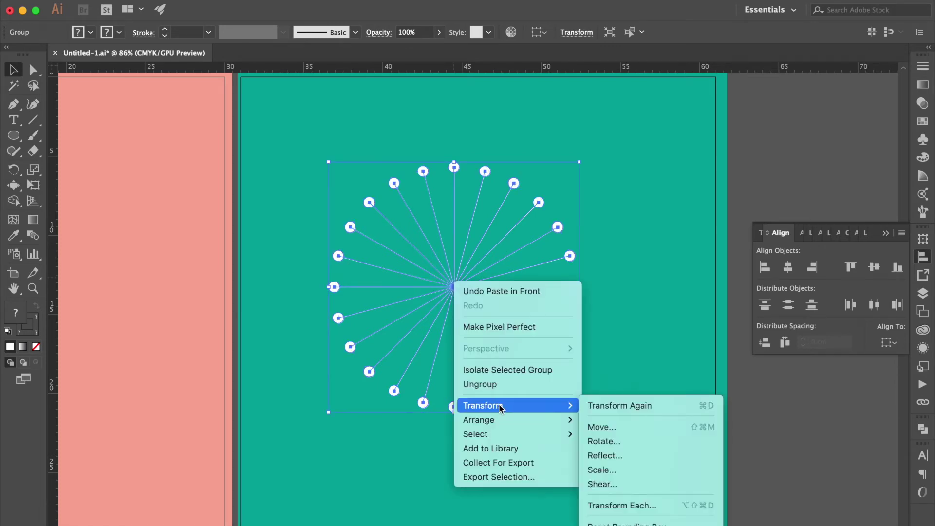
click(624, 469)
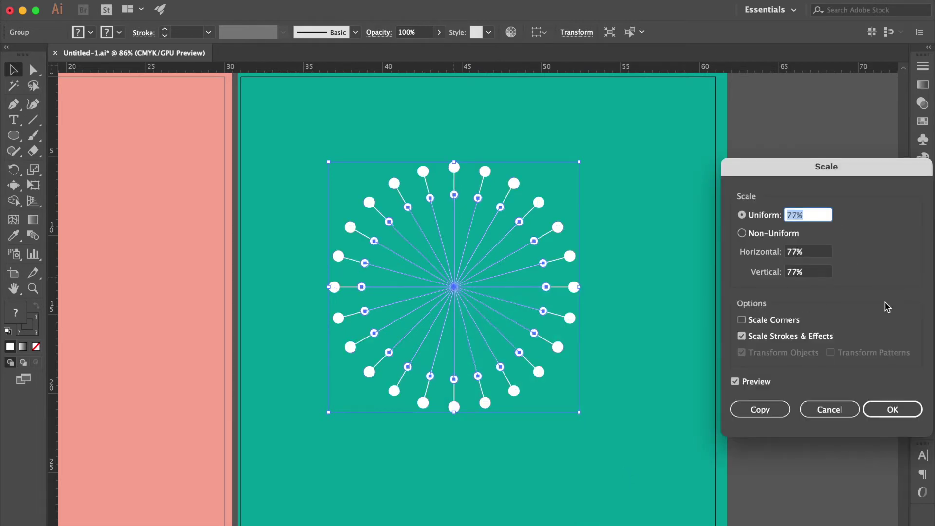
key(Return)
- Rotate the smaller inner ring by 22° so it sits between the spokes
right_click(454, 193)
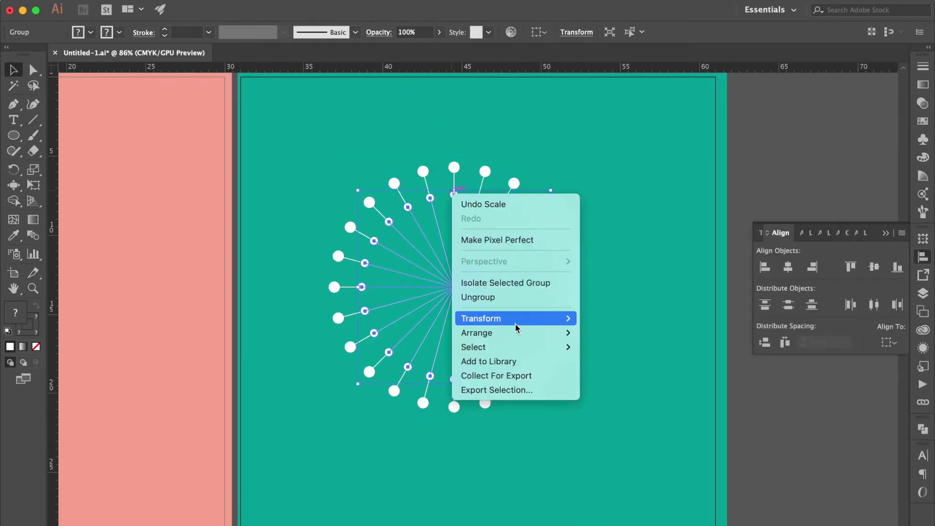
mouse_move(541, 322)
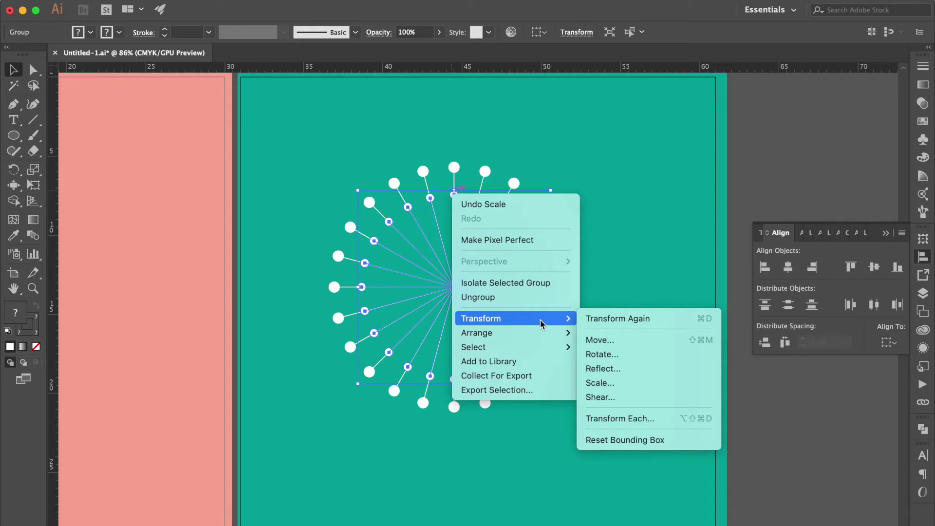
click(641, 355)
key(Up)
key(Up)
key(Up)
key(Up)
key(Up)
key(Up)
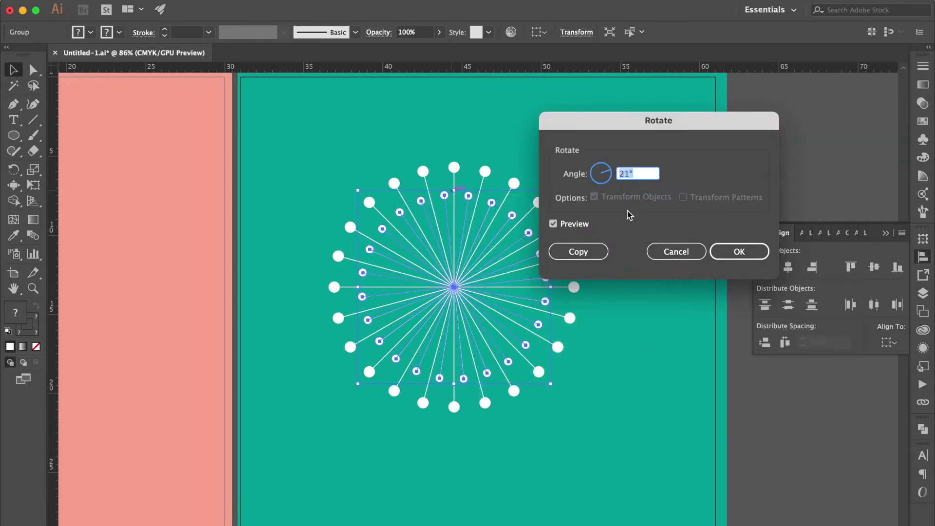
key(Return)
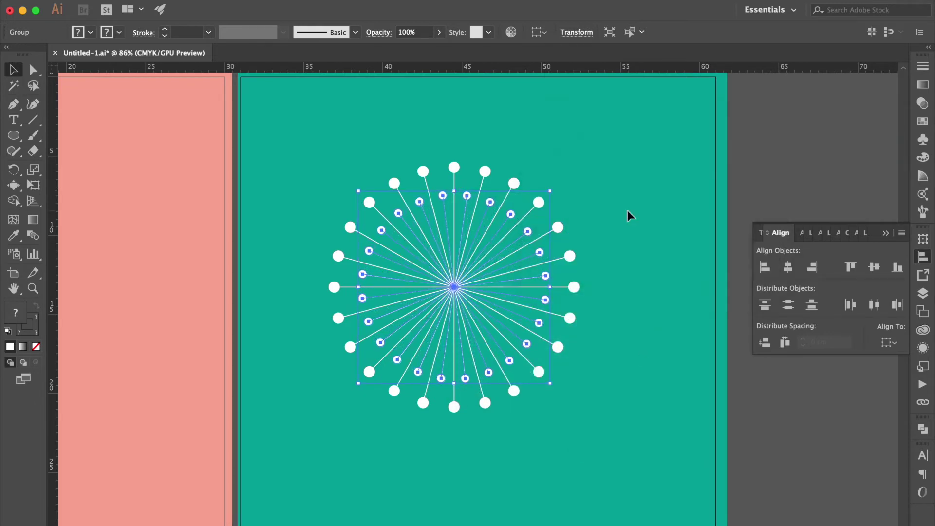
- Delete the lower half of the spokes, including the leftover angled ones
click(588, 171)
click(33, 71)
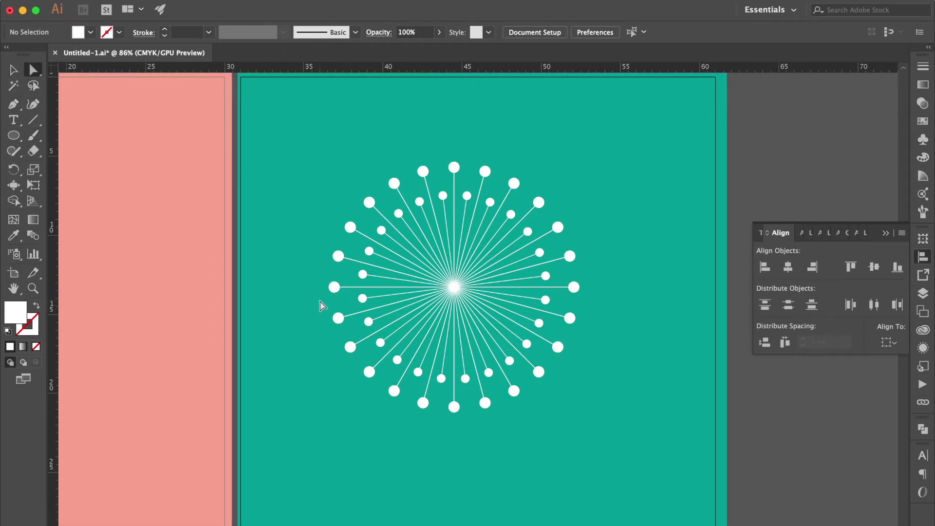
drag(617, 428, 631, 439)
key(Delete)
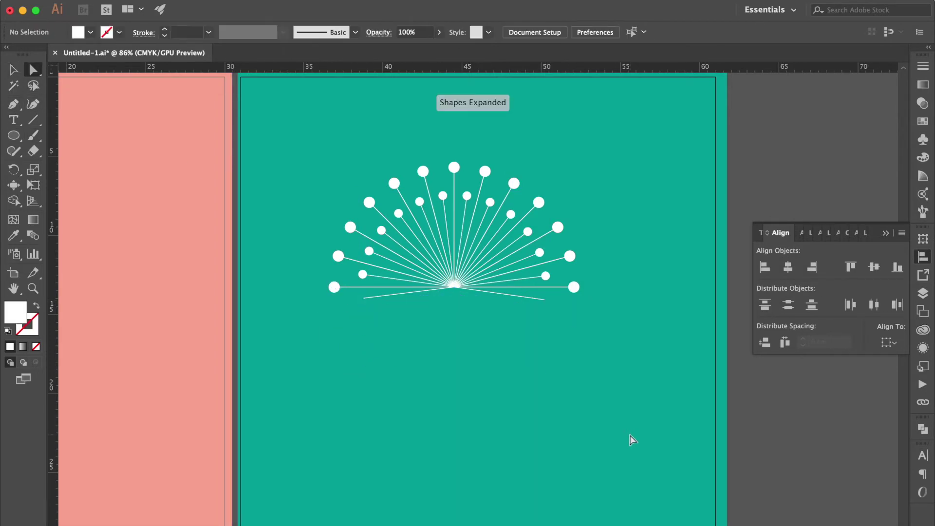
click(527, 298)
key(Delete)
click(395, 295)
key(Delete)
- Reselect the seed fan group to check its 15.83 × 8.27 cm size
click(13, 70)
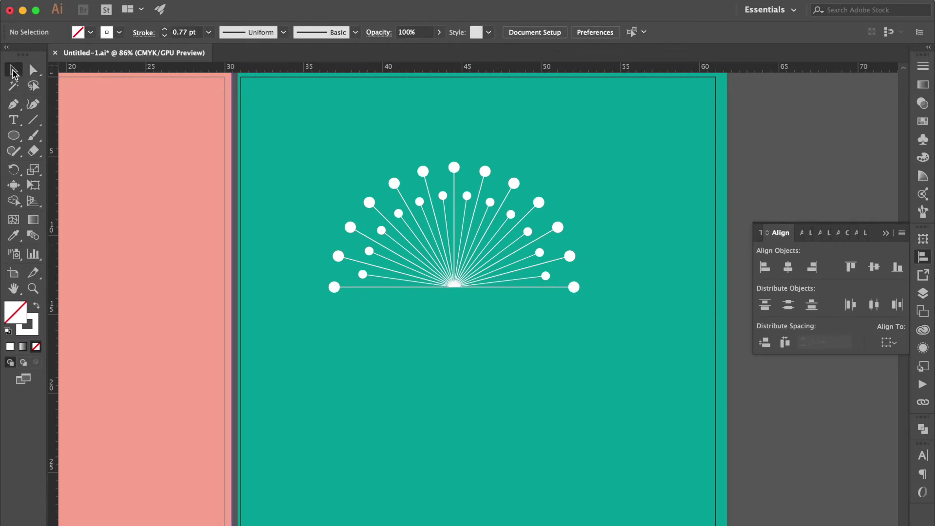
drag(294, 150, 637, 331)
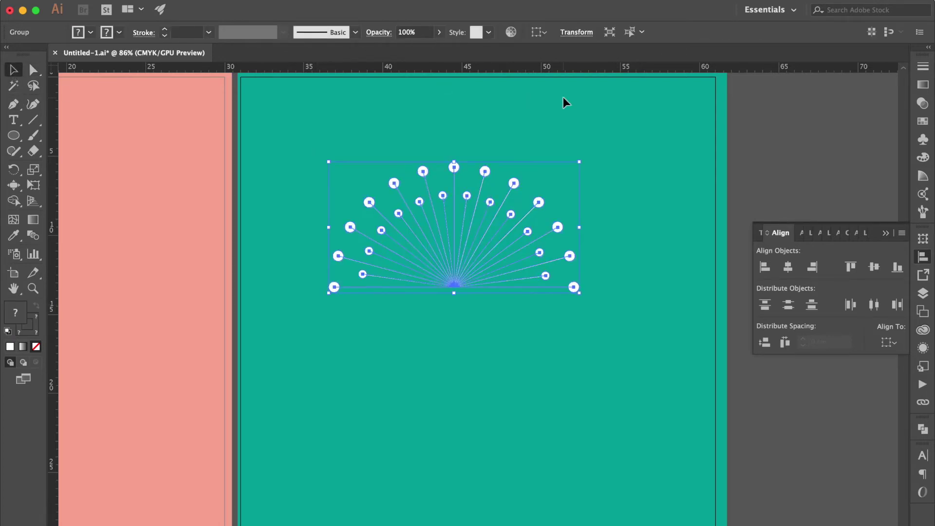
click(577, 33)
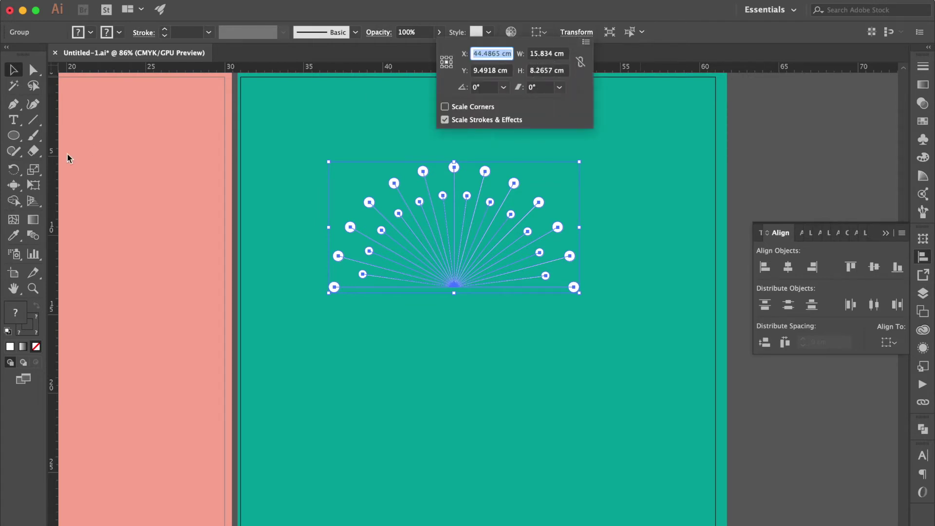
- Bloat the fan's spokes into curves using the Bloat Tool with a 12 cm brush
click(15, 187)
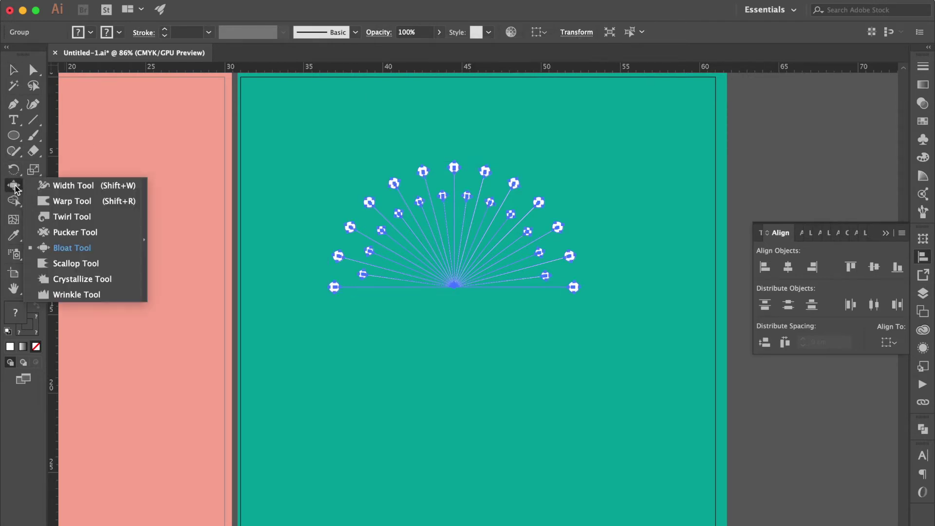
click(144, 240)
double_click(112, 219)
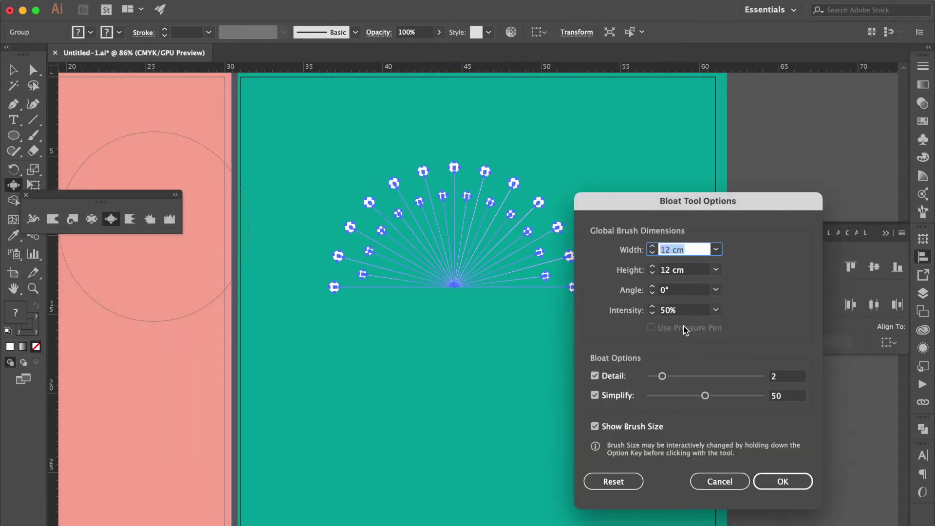
click(780, 482)
mouse_move(445, 281)
mouse_down()
mouse_move(390, 305)
mouse_move(380, 299)
mouse_up()
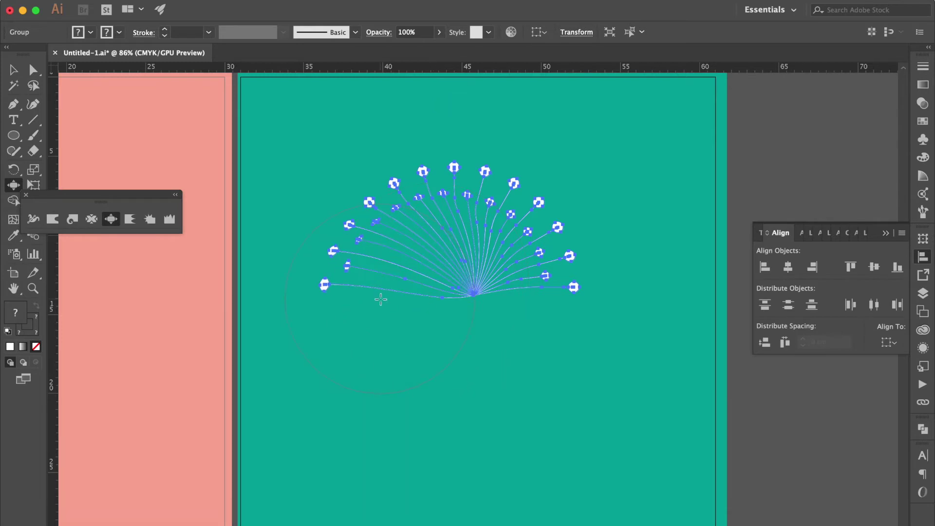
click(531, 284)
click(461, 180)
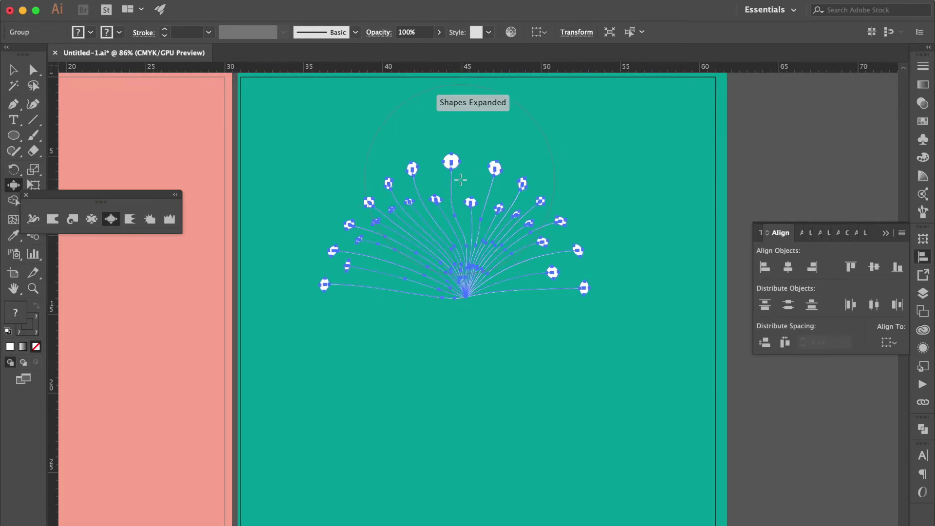
- Resize the Bloat brush to 8 × 8 cm and bloat the fan hub and the right-end seed
double_click(111, 220)
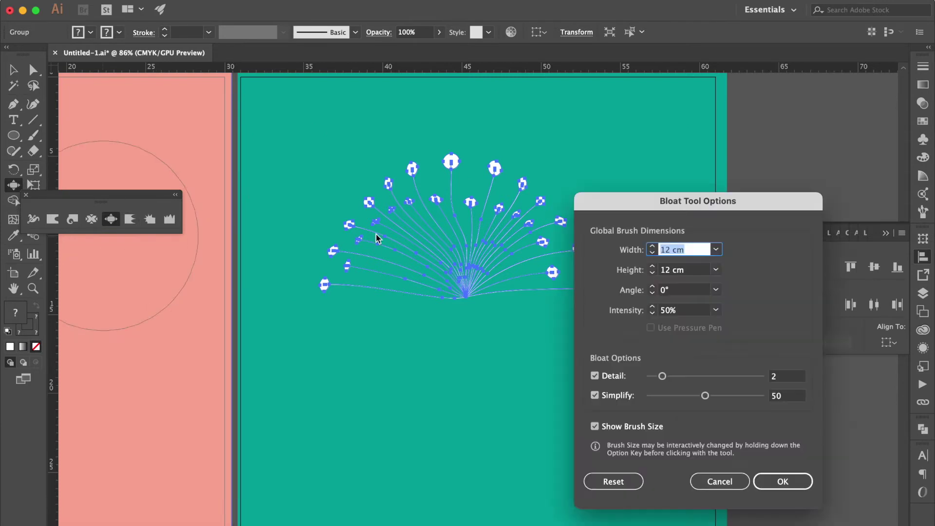
text(8)
key(Tab)
text(8)
key(Return)
click(446, 286)
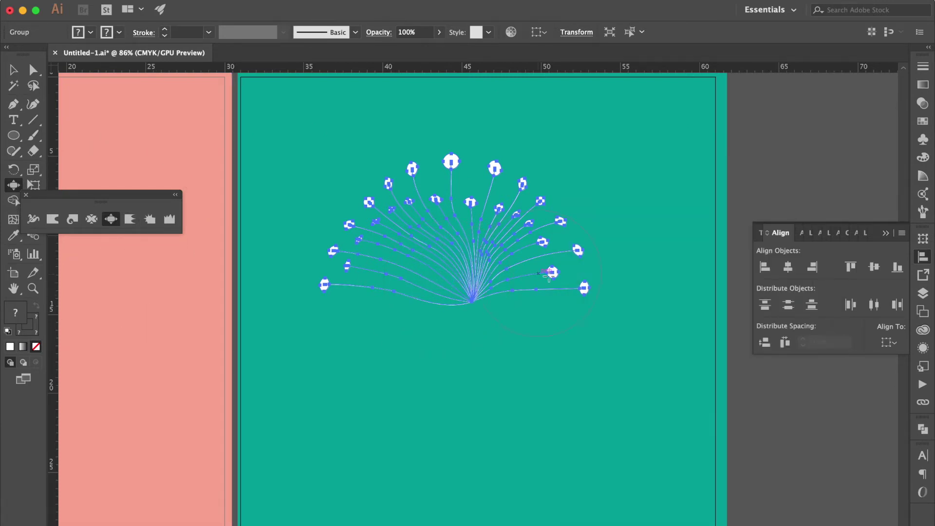
click(578, 288)
click(485, 280)
- Move the seed fan up to the top of the artboard
key(v)
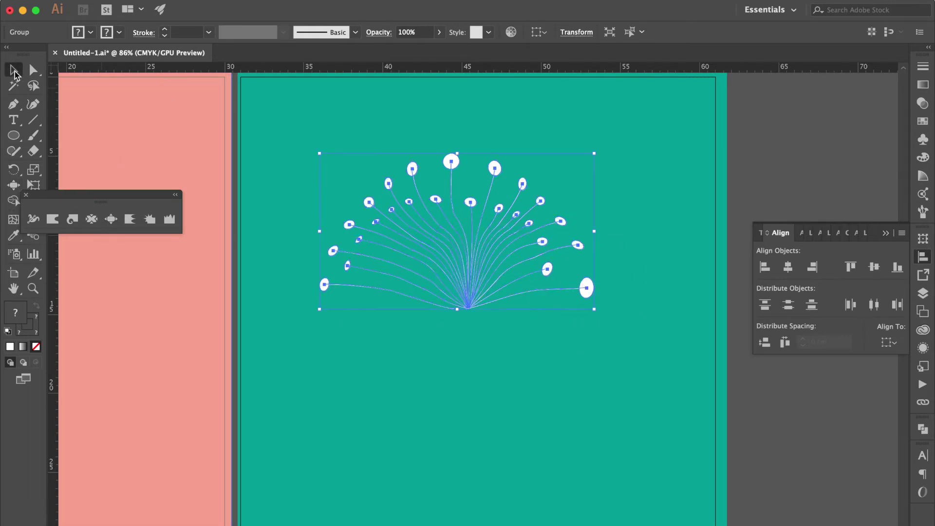
click(292, 132)
drag(477, 277, 466, 202)
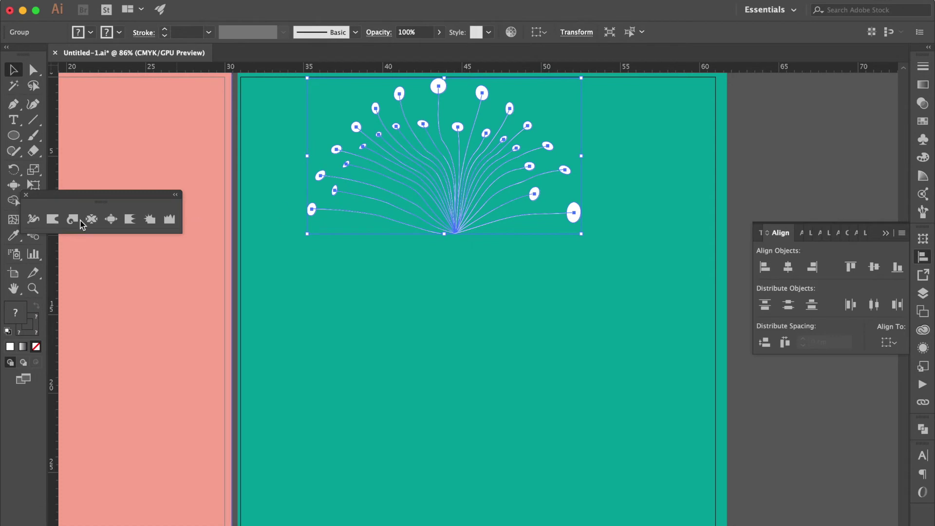
- Paint a curved stem down from the fan's centre with the Paintbrush
click(35, 137)
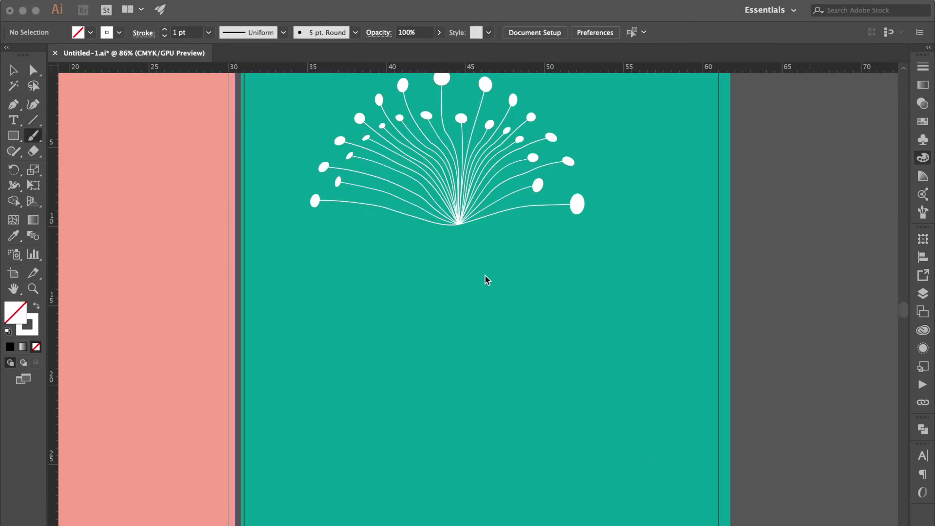
click(455, 228)
mouse_move(457, 226)
mouse_down()
mouse_move(451, 303)
mouse_move(480, 366)
mouse_up()
key(v)
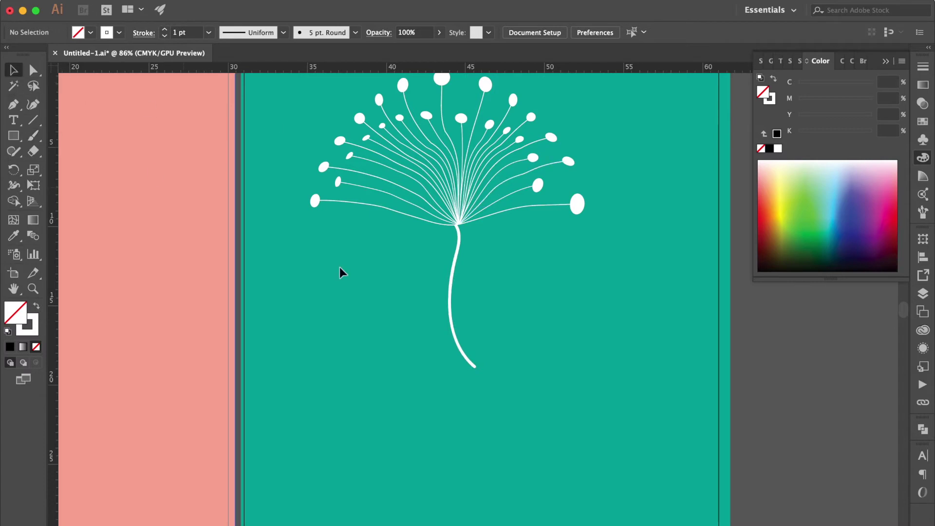
click(462, 235)
- Give the stem the Basic brush, 6 pt weight, round cap and round corners
click(790, 61)
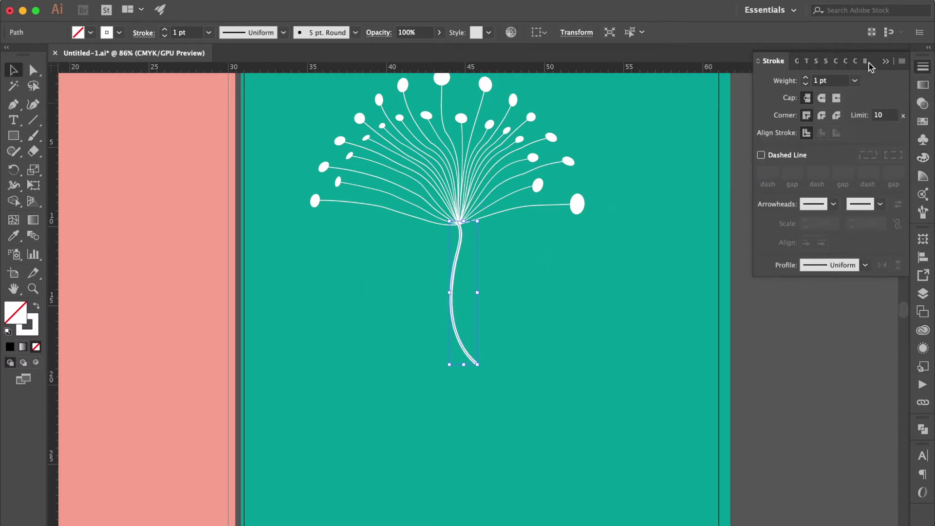
click(865, 62)
click(830, 119)
click(923, 67)
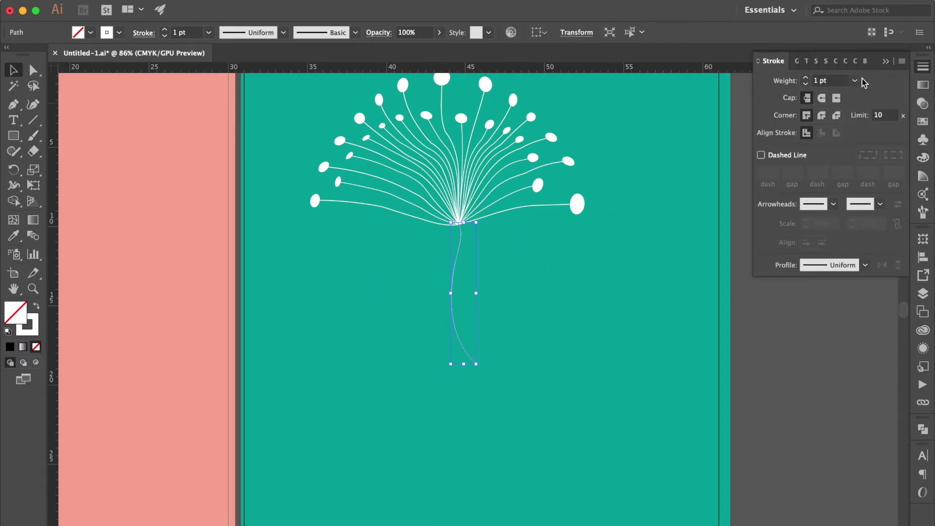
click(855, 80)
click(872, 209)
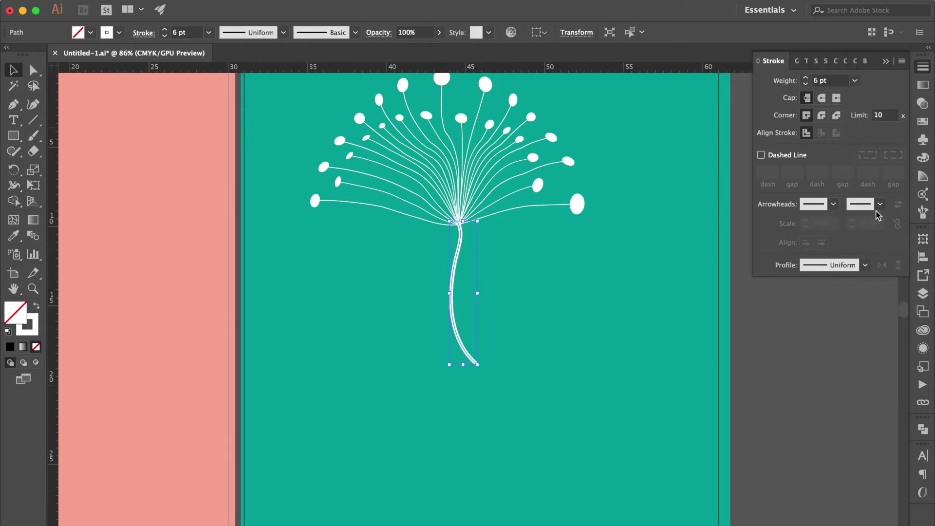
click(822, 98)
click(821, 115)
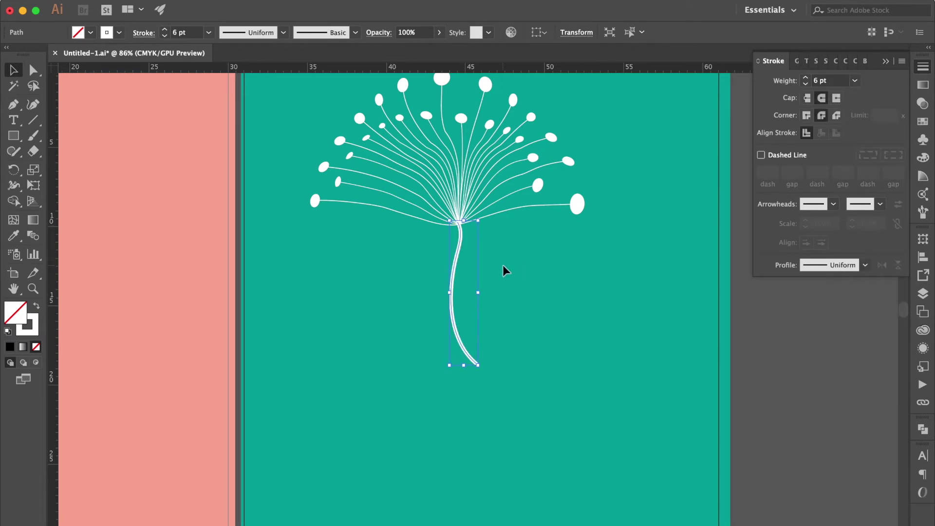
- Select the whole dandelion and scale it down proportionally
key(super+a)
key(super+minus)
drag(474, 196, 485, 227)
scroll(484, 228, up, 2)
- Lengthen the small dandelion's stem downward
click(487, 208)
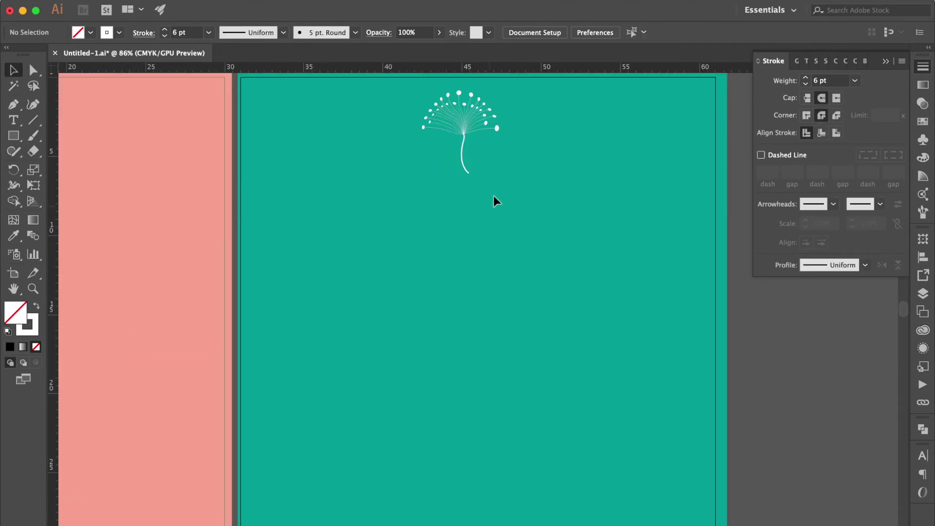
click(469, 173)
drag(469, 173, 481, 194)
click(534, 162)
key(super+equal)
key(super+equal)
key(super+equal)
key(super+equal)
scroll(534, 162, up, 2)
click(432, 207)
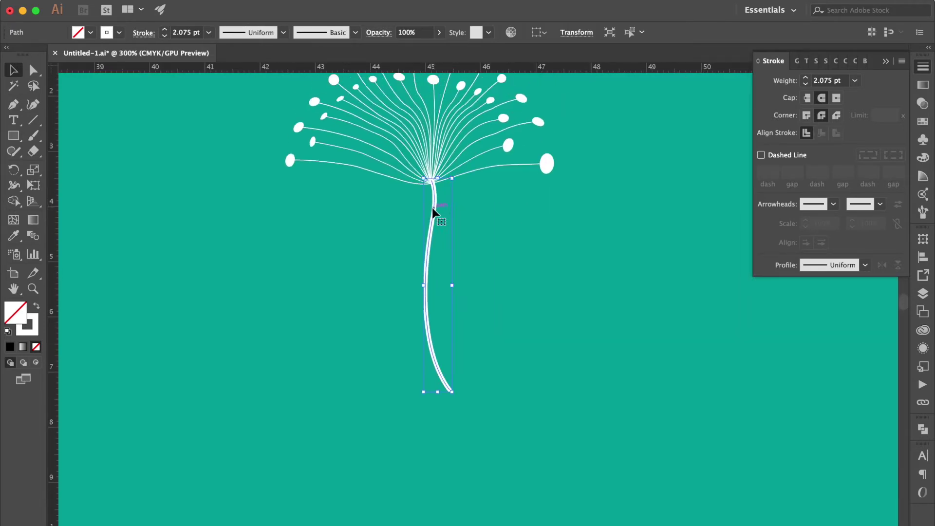
click(502, 212)
key(super+minus)
key(super+minus)
key(super+minus)
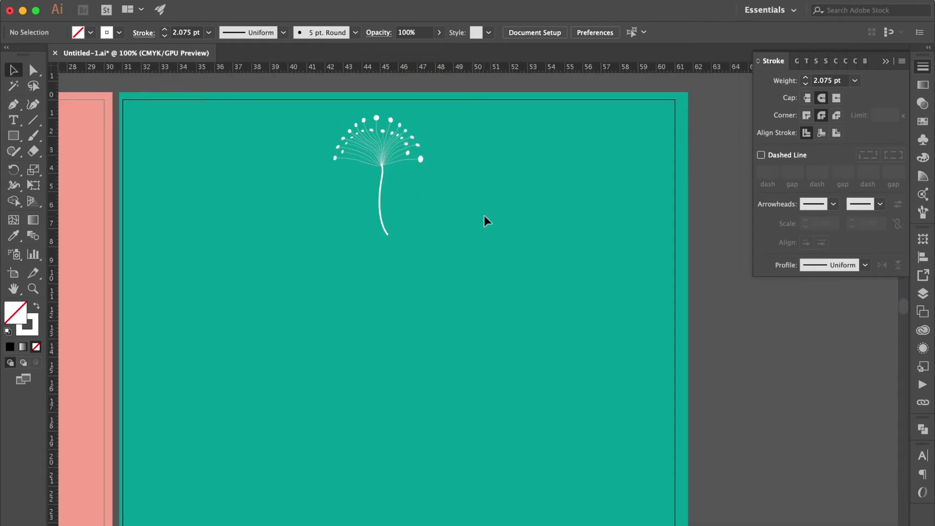
- Rotate copies of the dandelion by 35° around its stem base, repeating twice more
key(super+a)
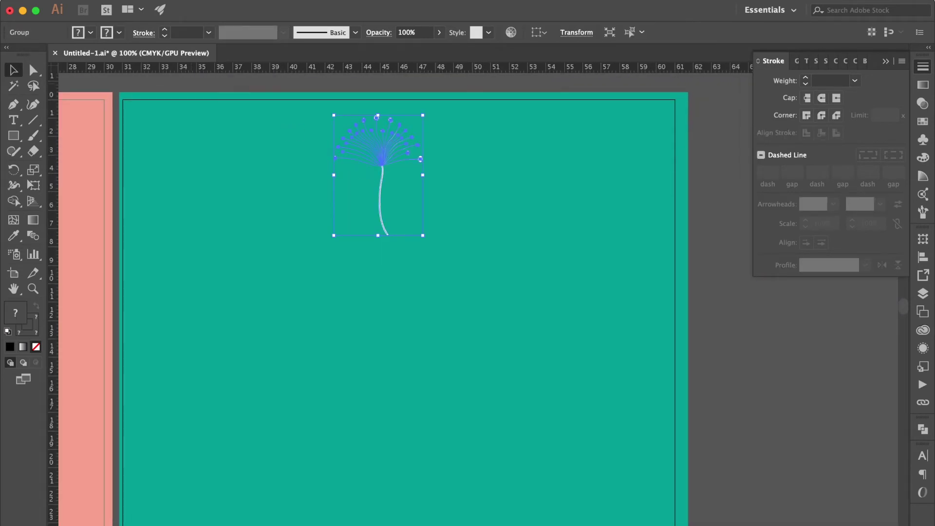
click(14, 170)
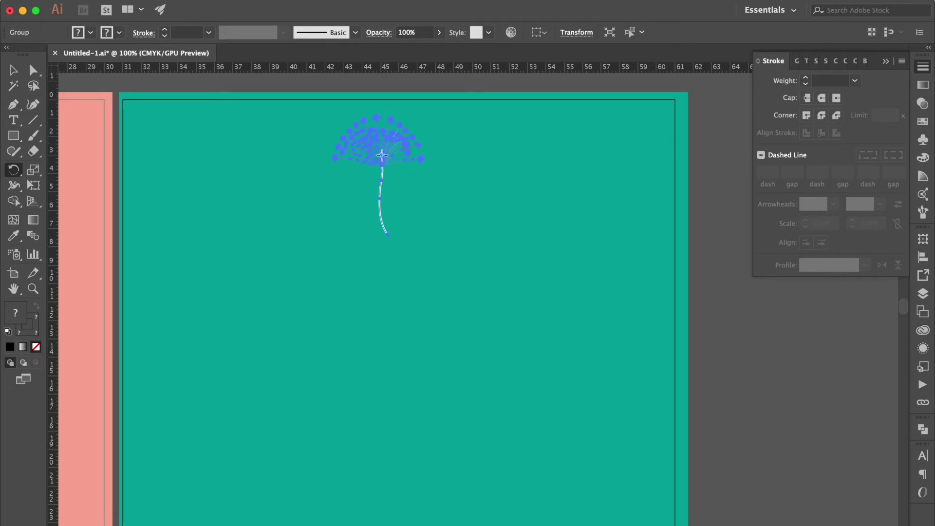
alt+click(388, 236)
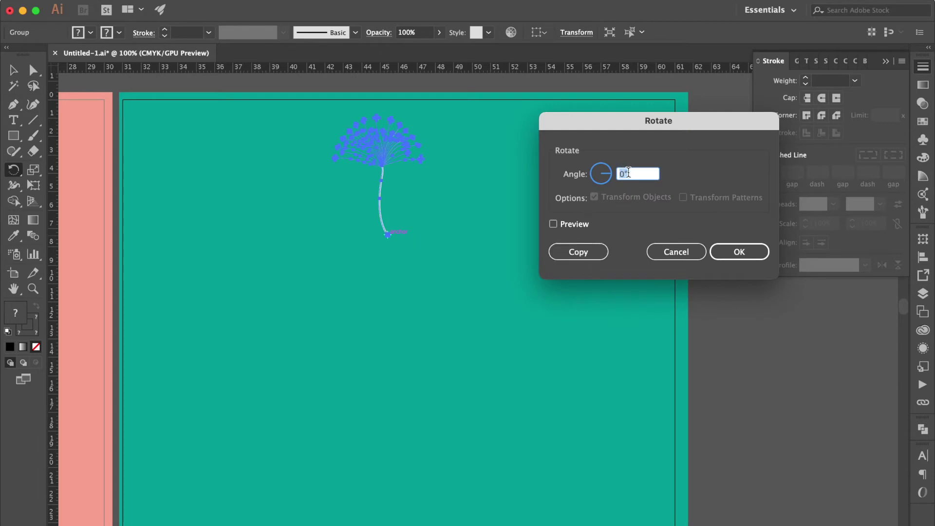
text(35)
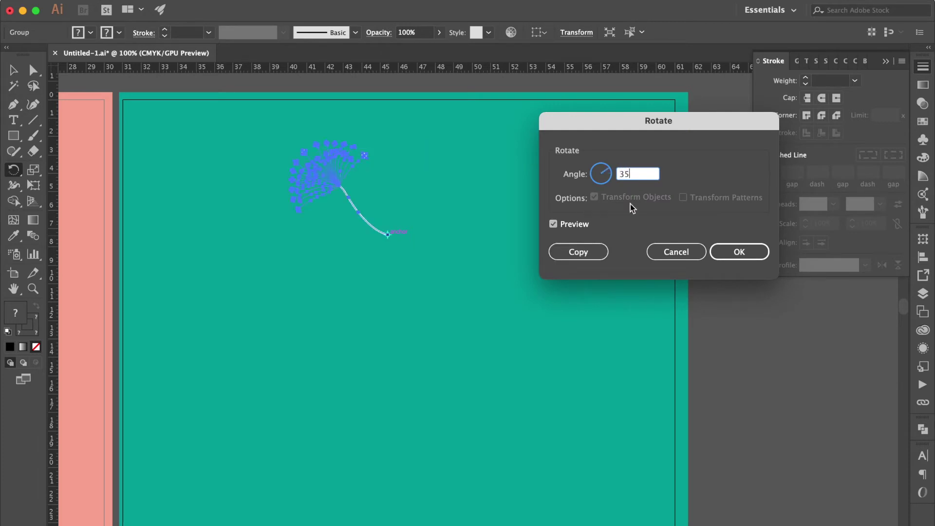
click(593, 250)
key(super+d)
key(super+d)
key(super+d)
key(super+d)
key(super+d)
key(super+d)
key(super+d)
key(super+d)
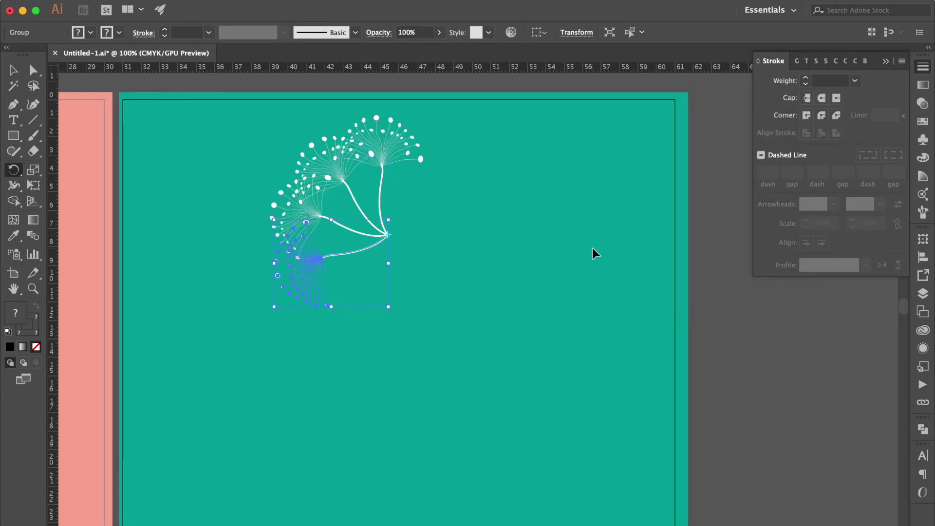
key(super+d)
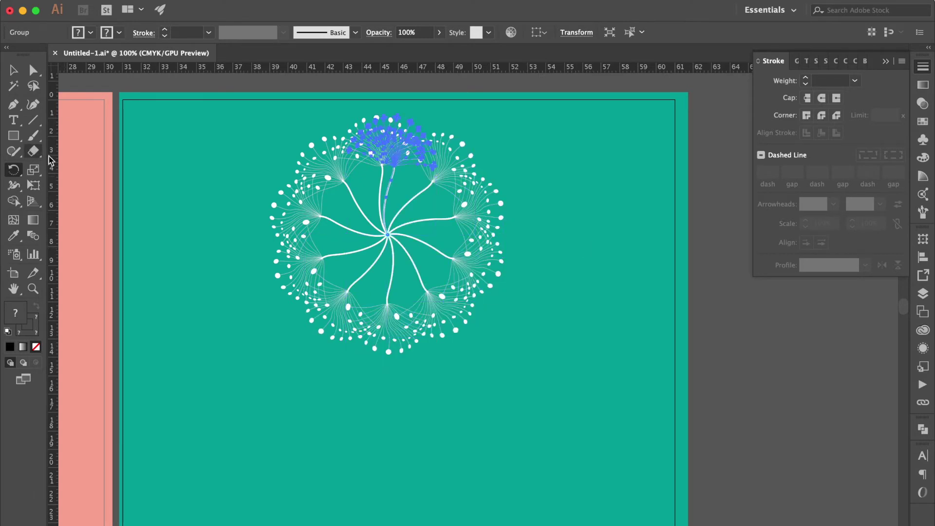
- Move the extra seed cluster off the artboard's right edge and delete the leftover top copy
click(13, 70)
click(207, 131)
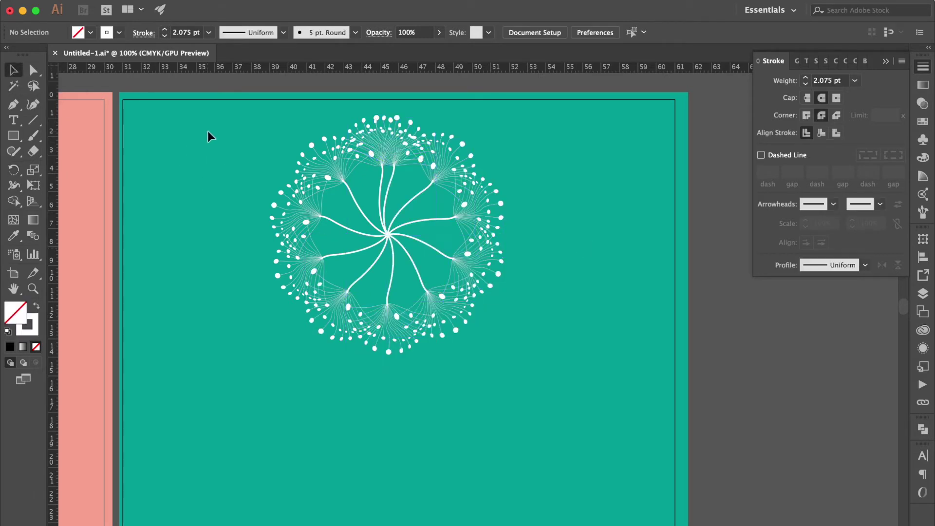
drag(381, 170, 718, 206)
click(454, 119)
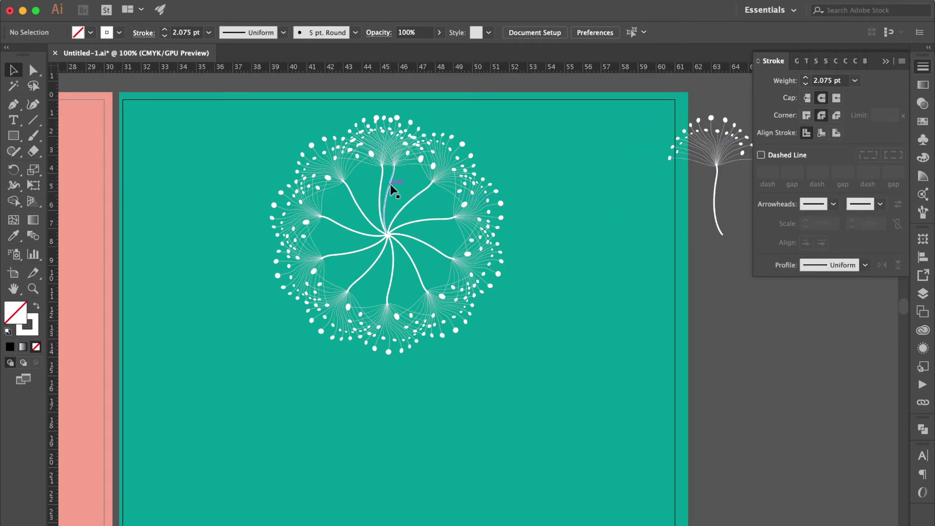
click(391, 185)
key(Delete)
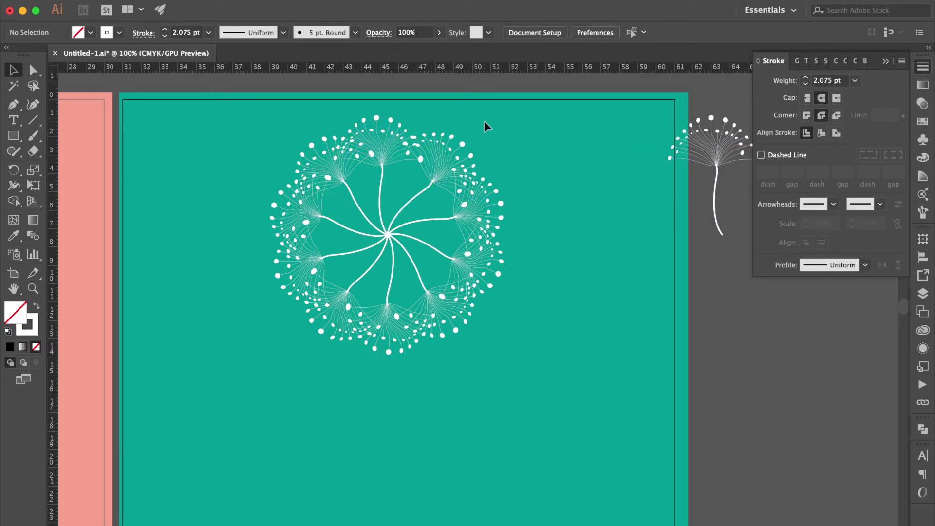
drag(533, 126, 241, 353)
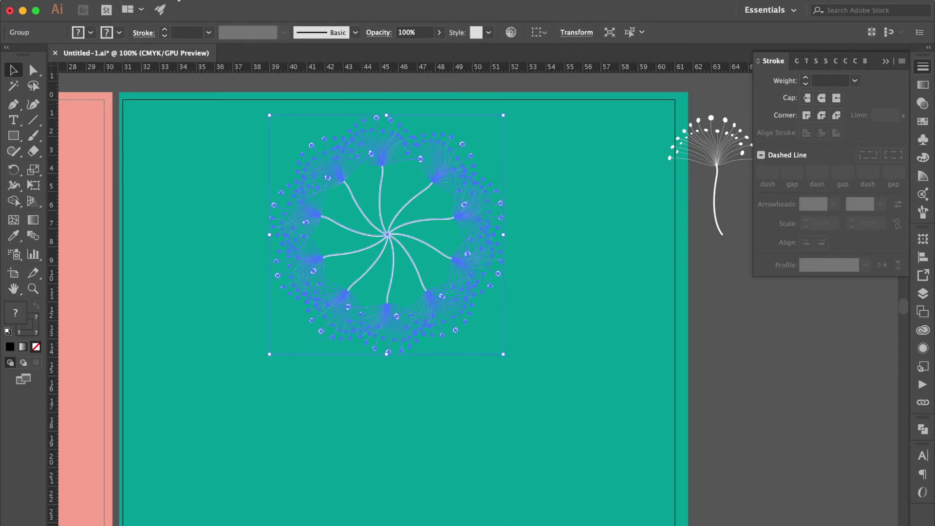
- Add a copy of the bloom scaled to 88% and rotated 26°
right_click(365, 209)
mouse_move(428, 343)
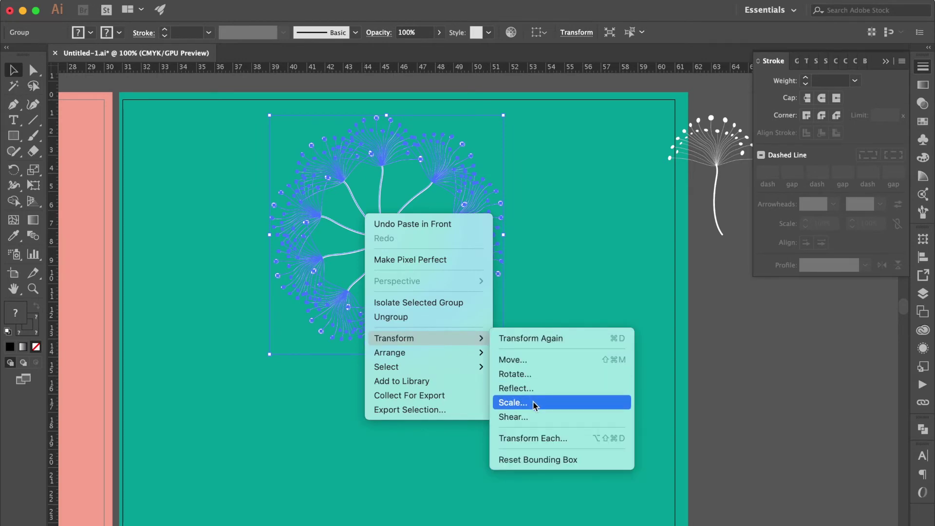
click(513, 403)
text(88)
key(Tab)
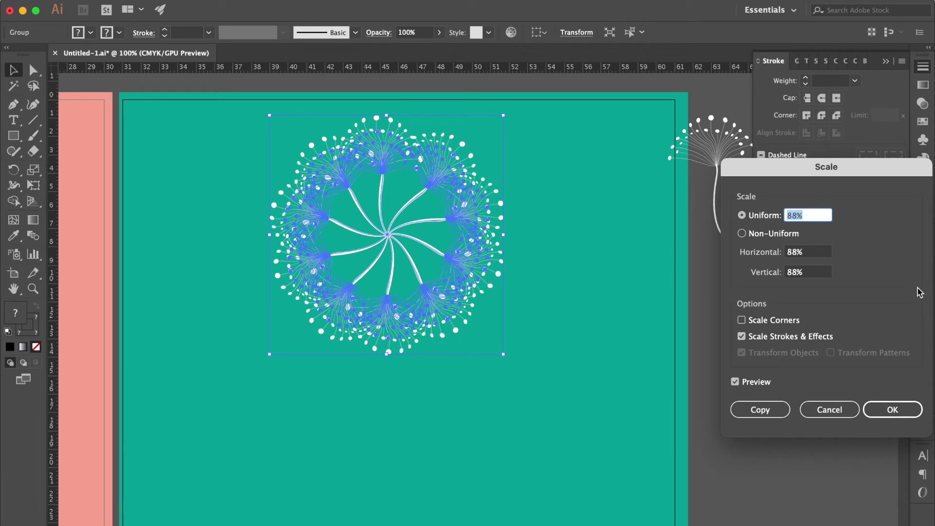
click(892, 409)
right_click(424, 231)
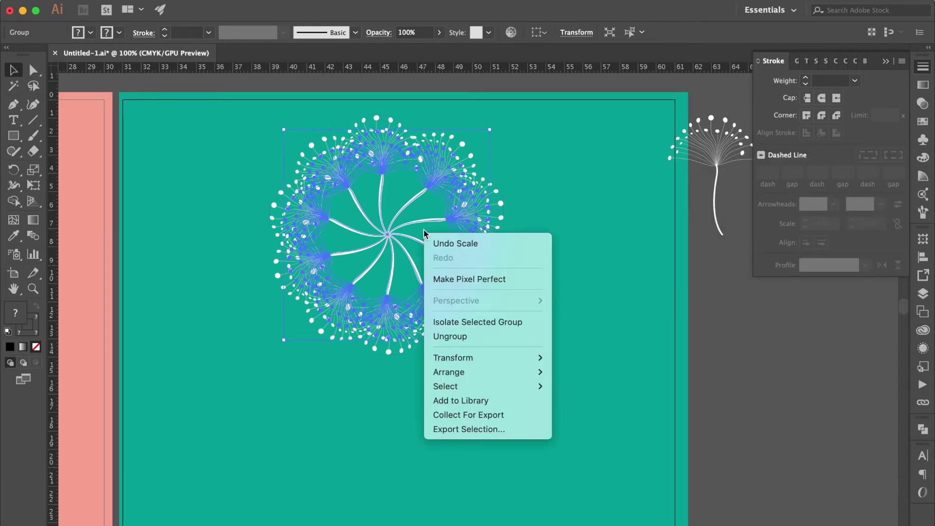
mouse_move(485, 358)
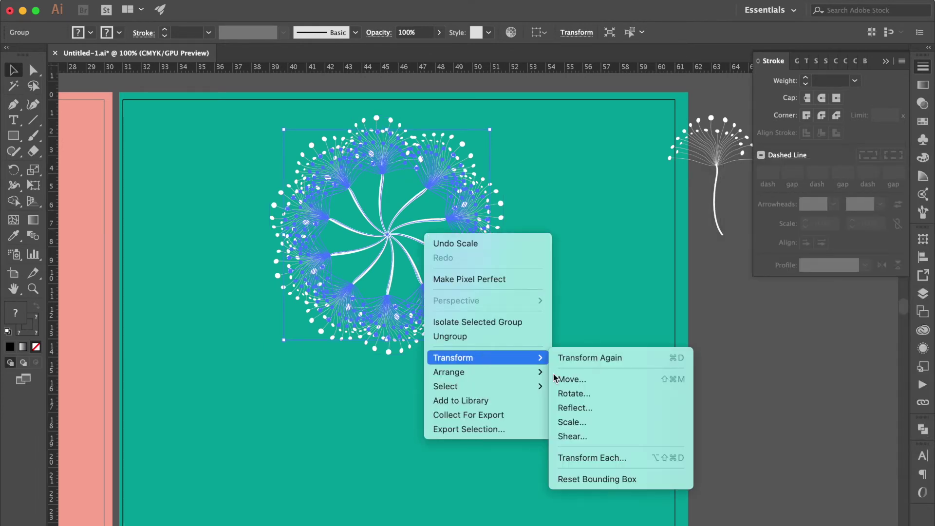
click(582, 393)
key(Down)
key(Down)
key(Down)
key(Down)
key(Down)
key(Down)
key(Down)
key(Down)
key(Down)
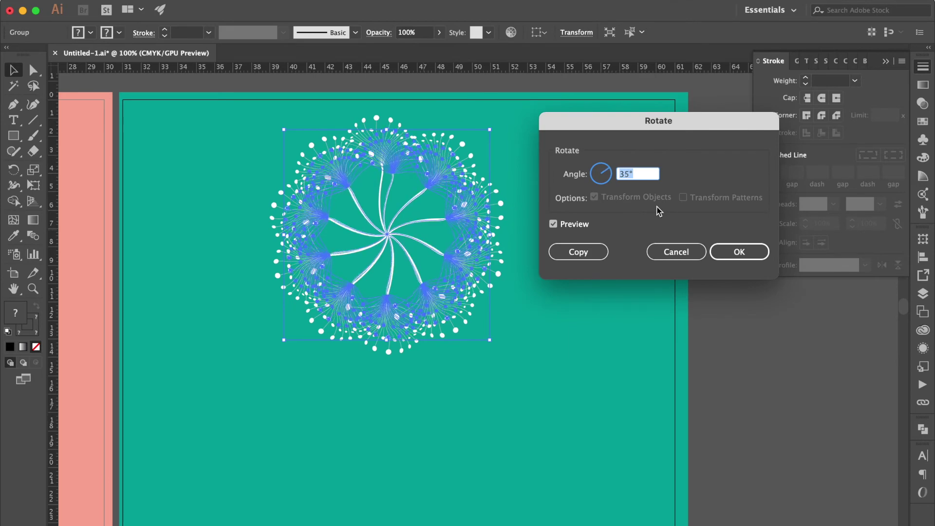
key(Return)
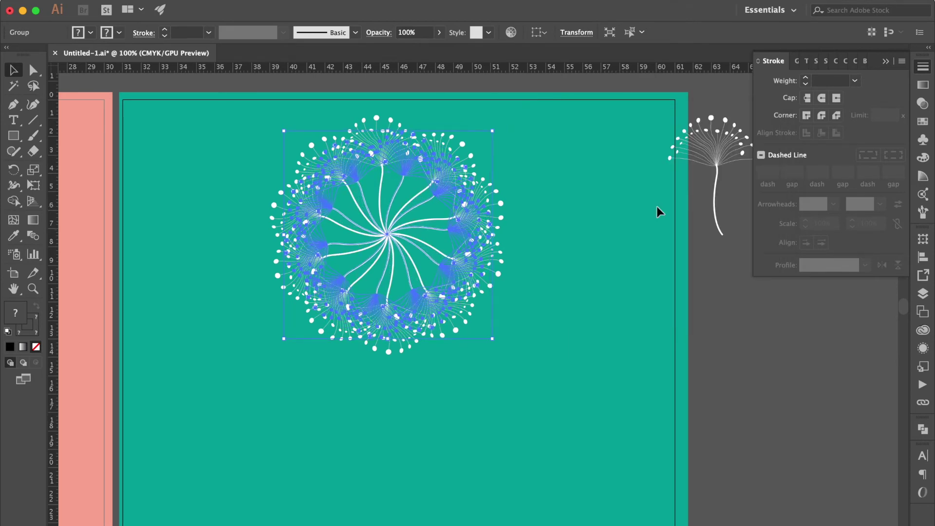
- Add another copy scaled to 90% and rotated 27°, then deselect
right_click(344, 120)
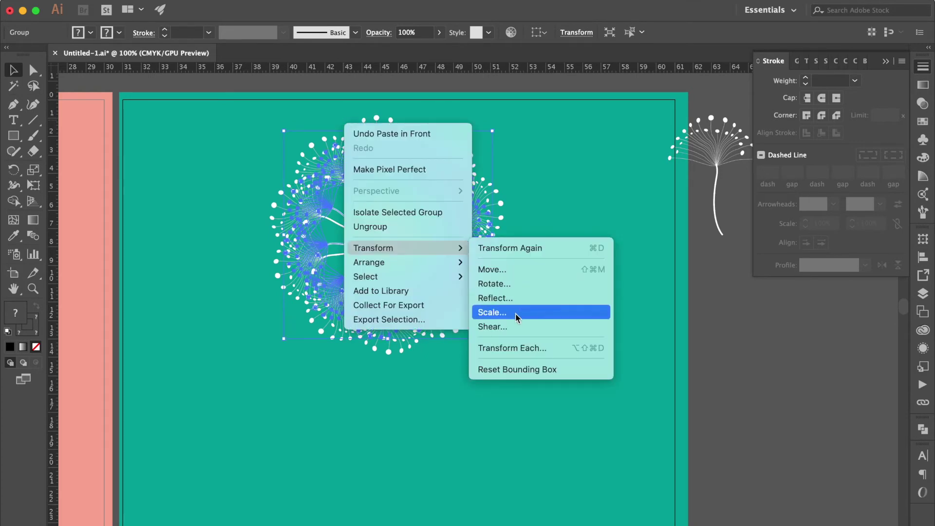
click(514, 314)
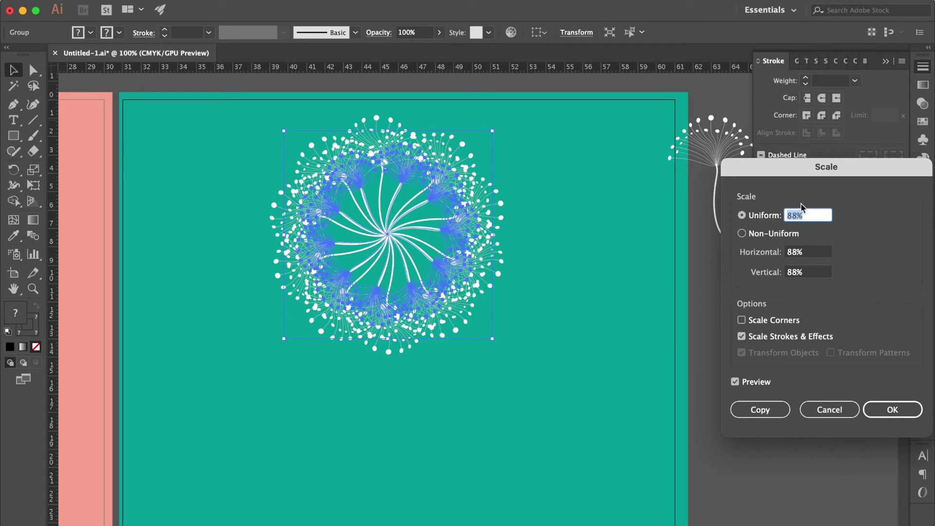
key(Up)
key(Up)
click(893, 411)
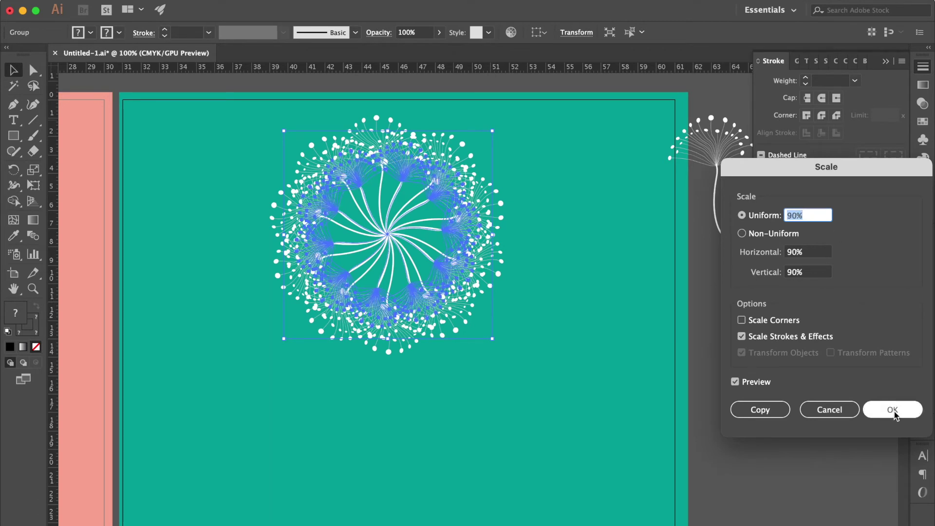
right_click(442, 280)
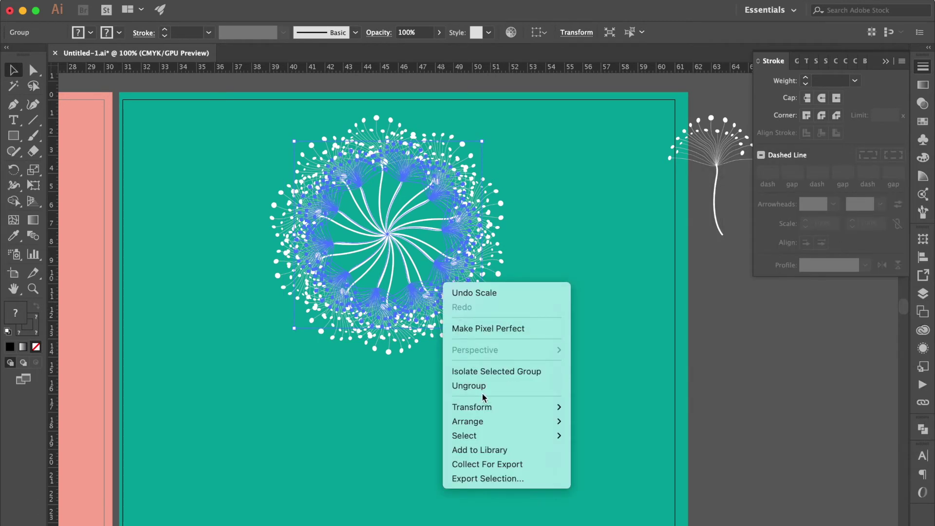
mouse_move(501, 407)
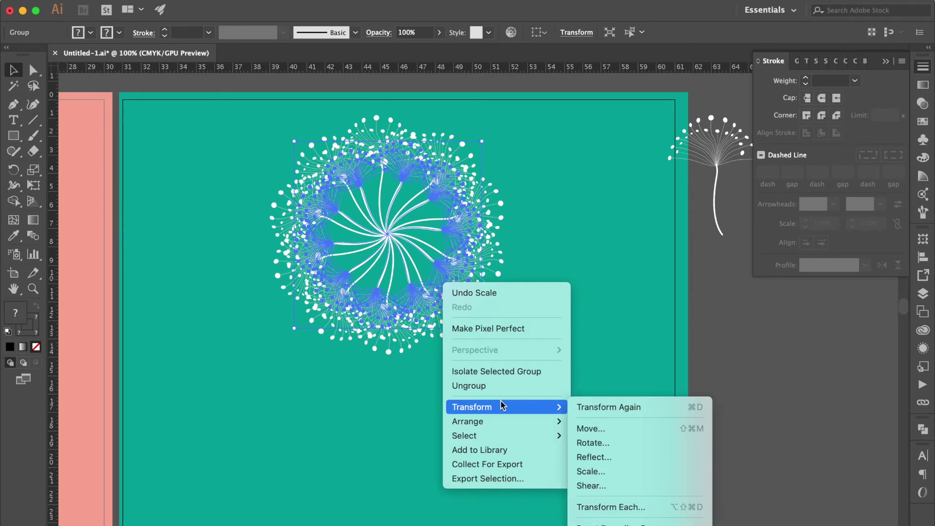
click(601, 443)
key(Up)
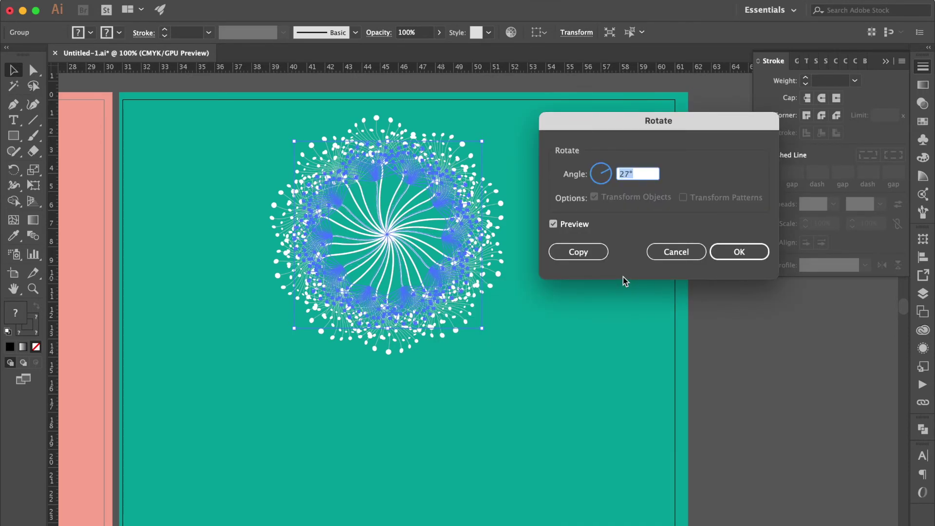
key(Return)
click(598, 203)
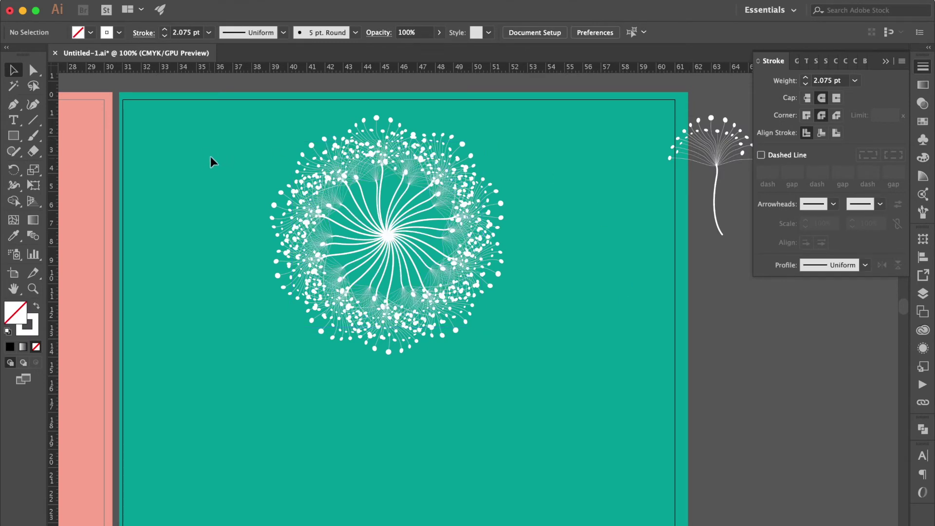
- Draw a small white circle with no outline and place it right of the bloom
drag(13, 136, 61, 168)
drag(269, 167, 328, 187)
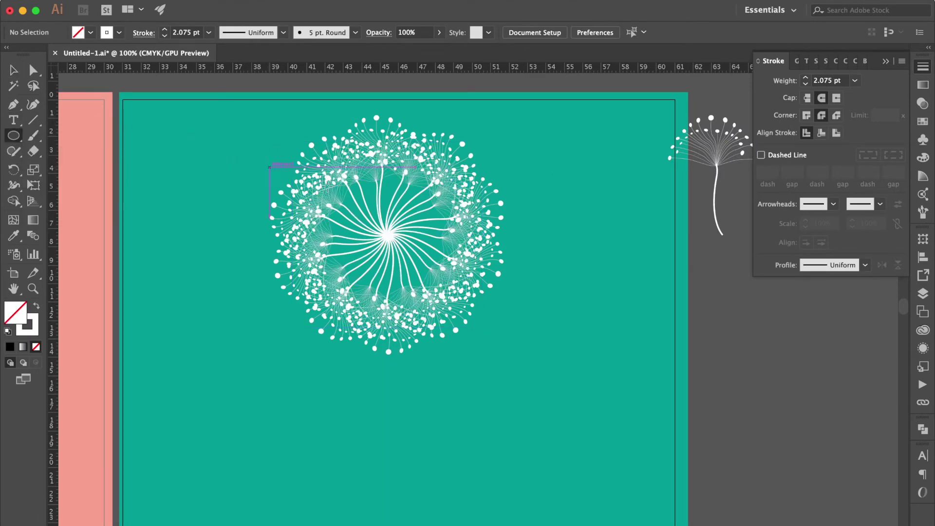
mouse_move(374, 222)
mouse_down()
mouse_move(422, 253)
mouse_move(403, 246)
mouse_up()
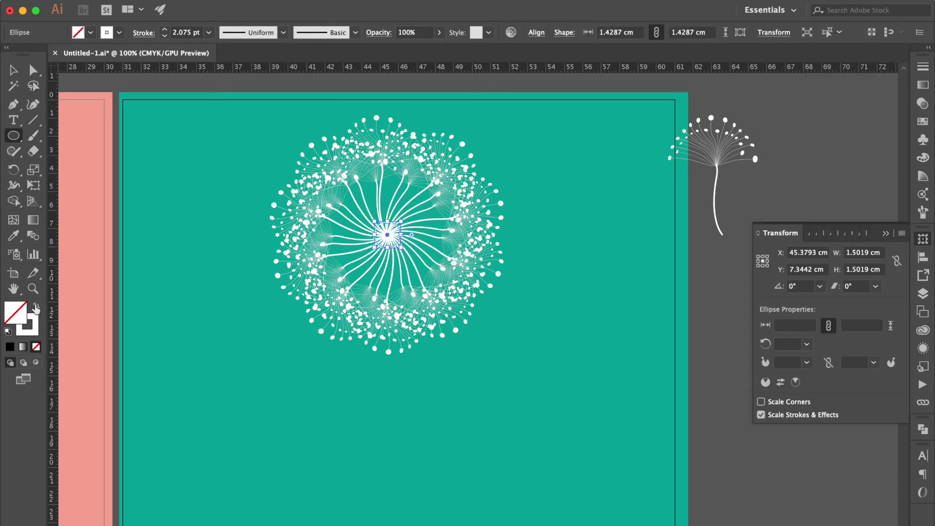
click(37, 306)
click(14, 69)
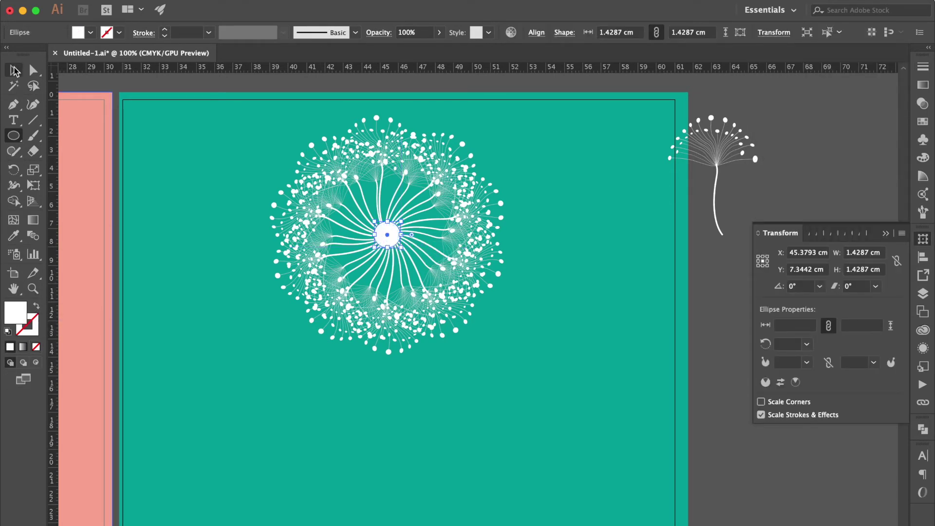
click(156, 142)
drag(397, 238, 573, 240)
- Raise the circle's side anchors and pull its bottom point down into a tapered teardrop
key(super+equal)
key(super+equal)
key(super+equal)
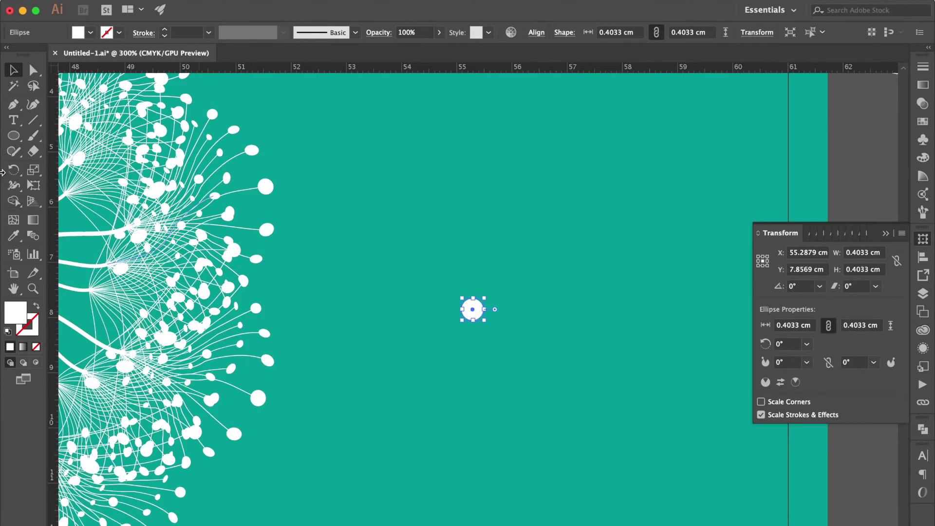
click(33, 71)
key(super+equal)
key(super+equal)
key(super+equal)
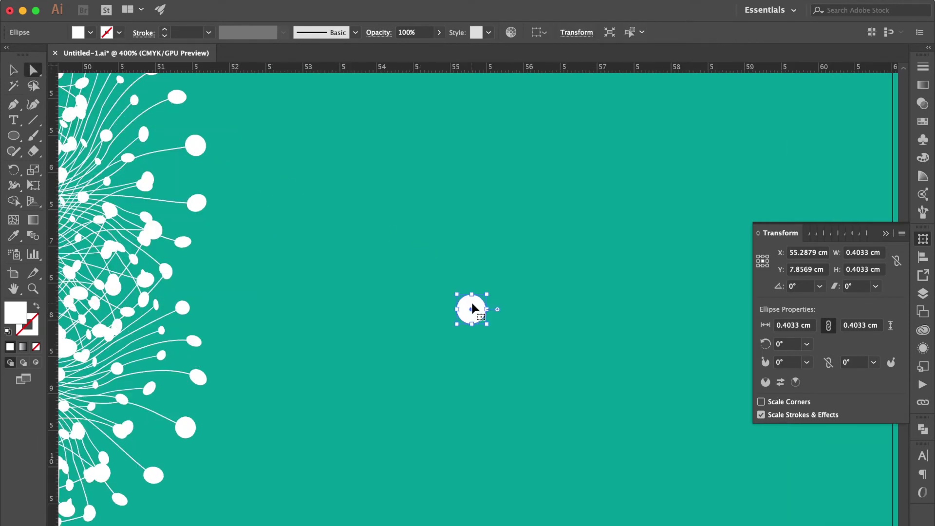
click(402, 311)
drag(422, 301, 541, 323)
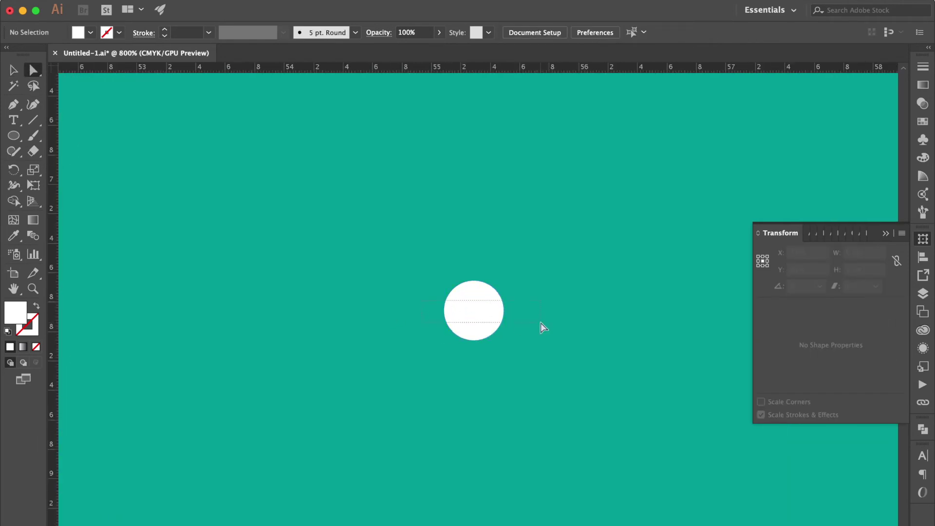
key(Up)
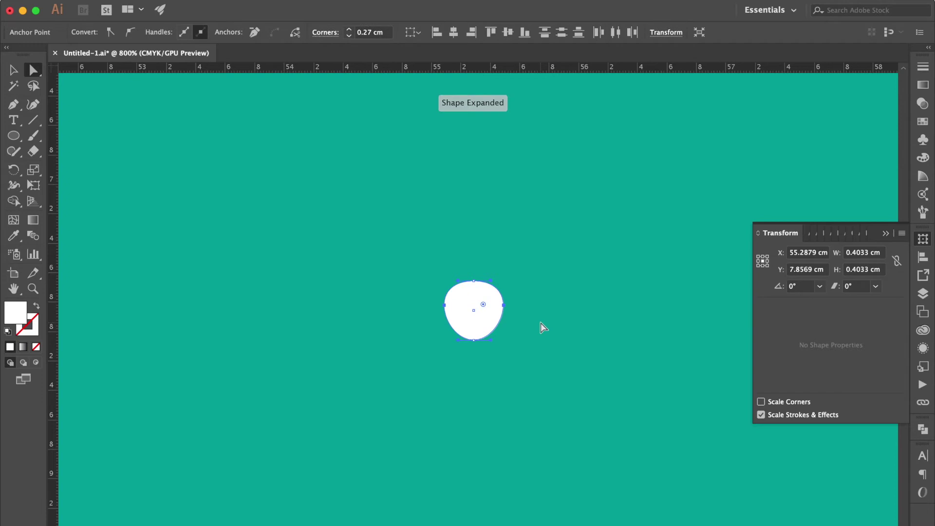
key(Up)
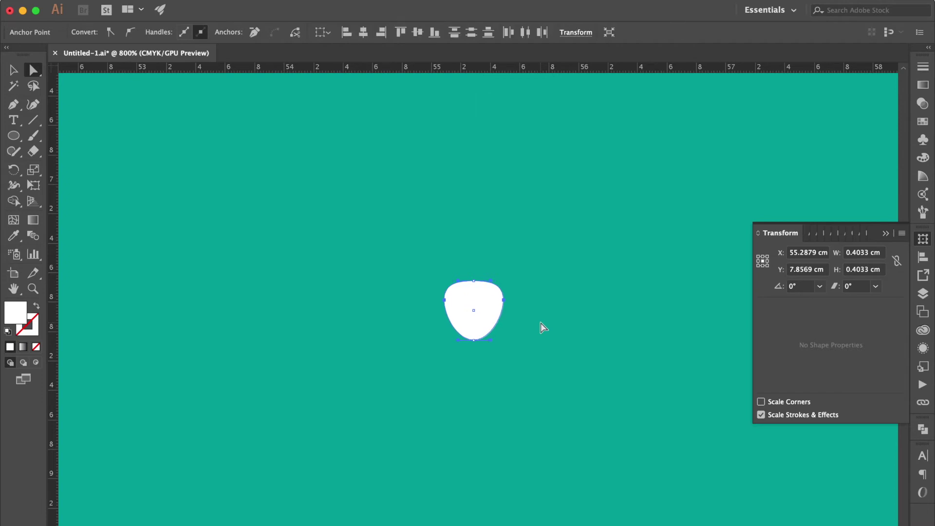
drag(474, 340, 477, 379)
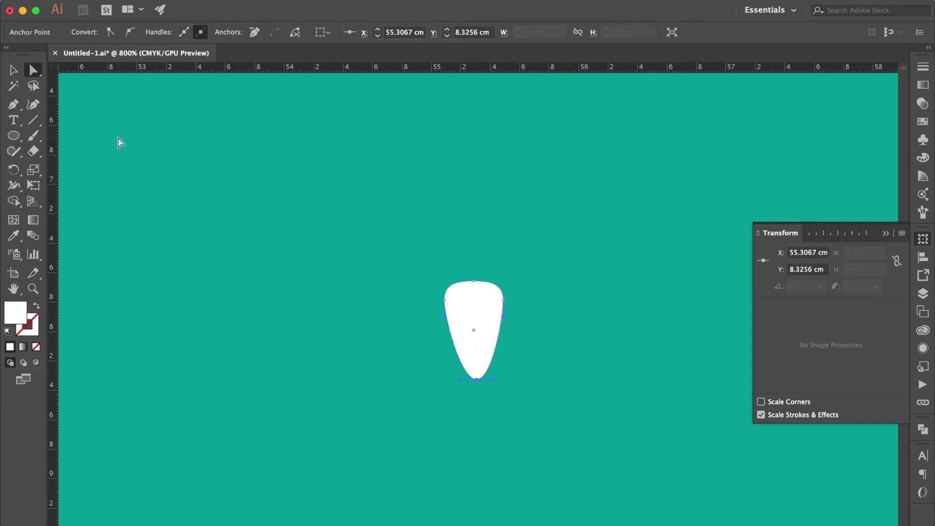
- Shrink the teardrop slightly and bring up the brush list
key(v)
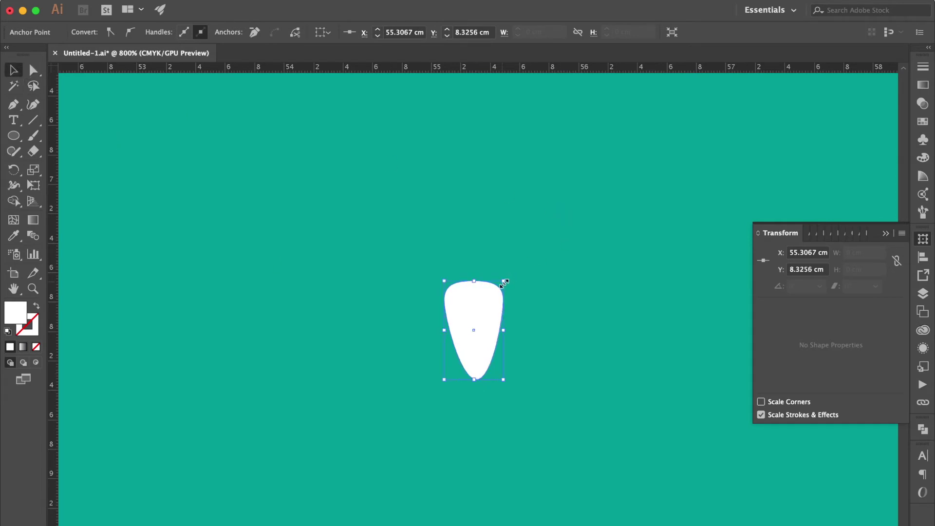
drag(502, 283, 485, 308)
click(516, 257)
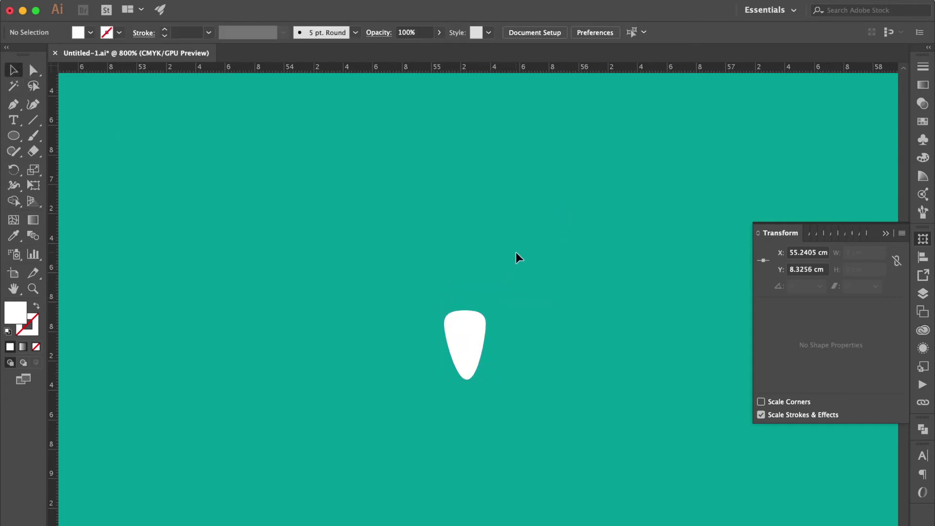
click(927, 67)
click(867, 62)
- Make the teardrop a new art brush with Tints colorization
click(465, 337)
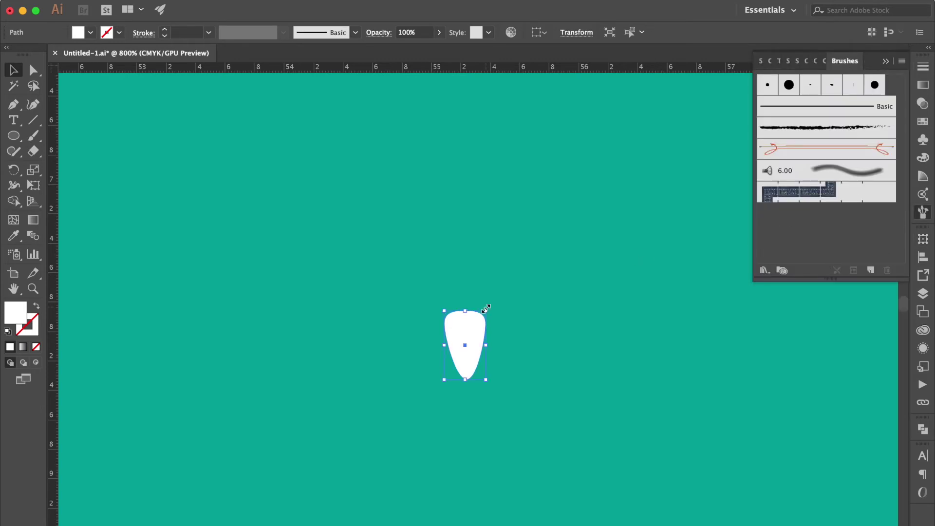
mouse_move(485, 314)
mouse_down()
mouse_move(455, 365)
mouse_move(518, 321)
mouse_move(793, 225)
mouse_up()
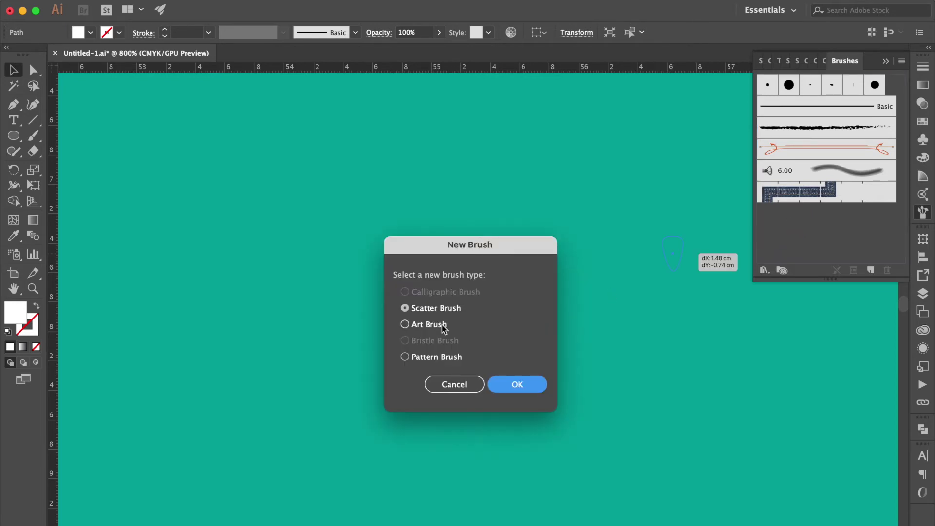
click(441, 325)
click(512, 385)
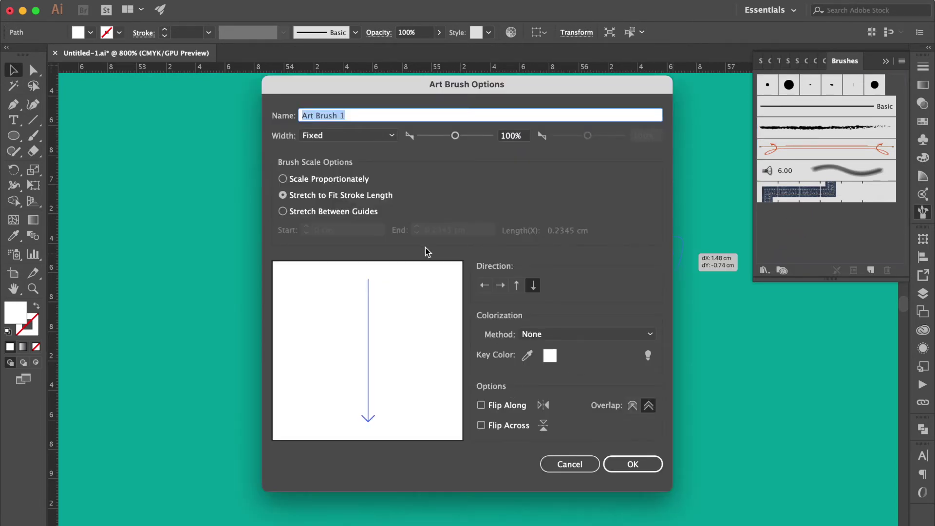
click(543, 337)
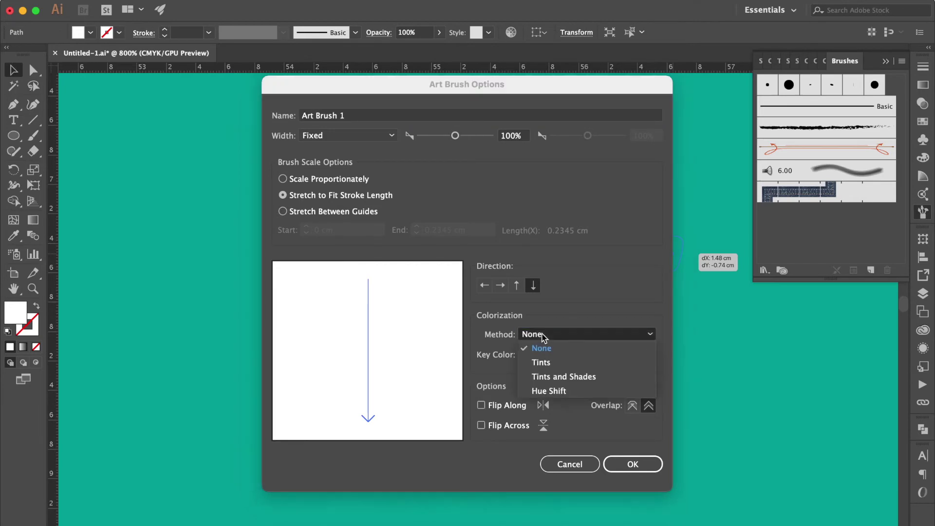
click(539, 359)
key(Return)
key(super+minus)
key(super+minus)
key(super+minus)
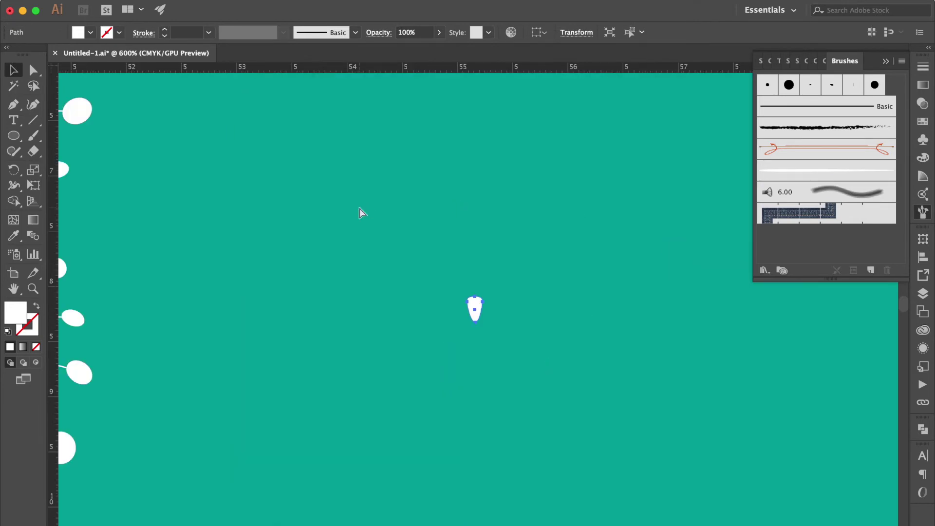
scroll(360, 207, left, 3)
scroll(288, 249, left, 5)
scroll(288, 248, right, 2)
scroll(288, 248, down, 1)
- Duplicate the centre circle to the right and paint four tapered strands beneath it
click(198, 229)
drag(177, 244, 633, 244)
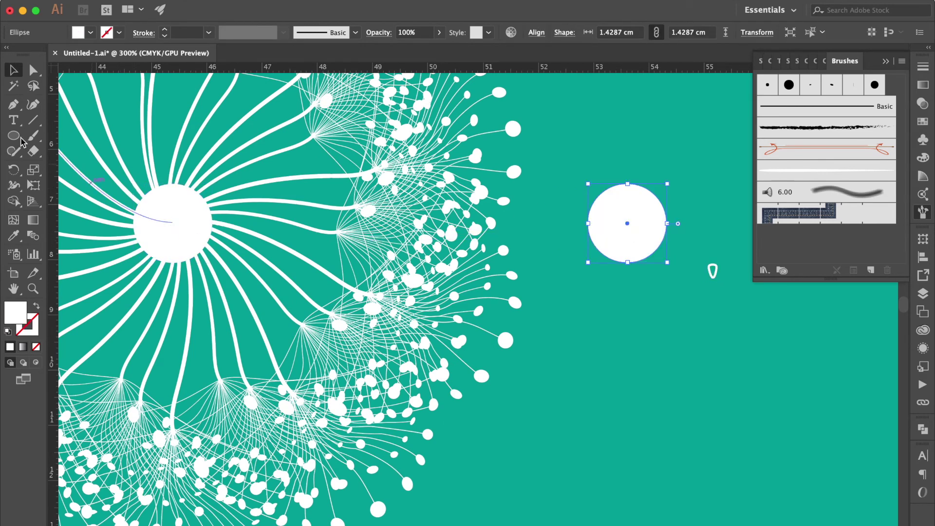
click(33, 137)
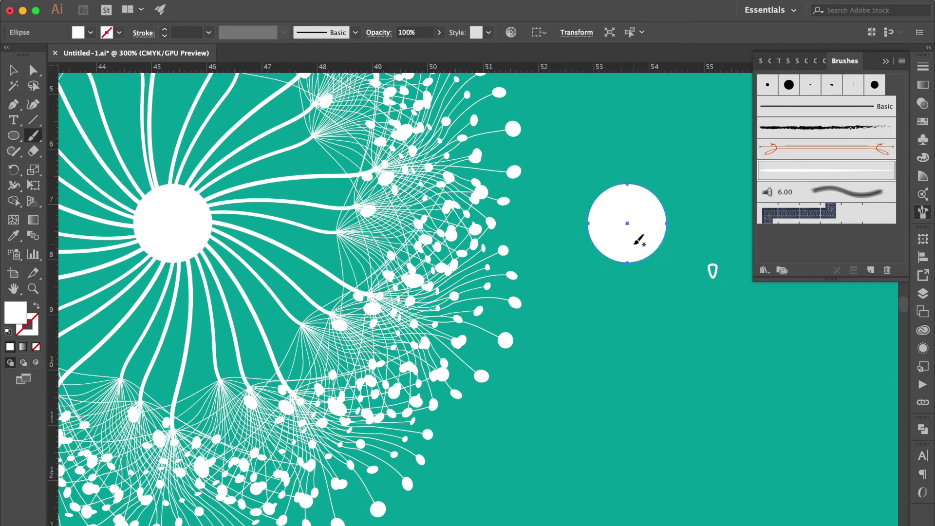
mouse_move(661, 350)
mouse_down()
mouse_move(626, 355)
mouse_move(621, 262)
mouse_up()
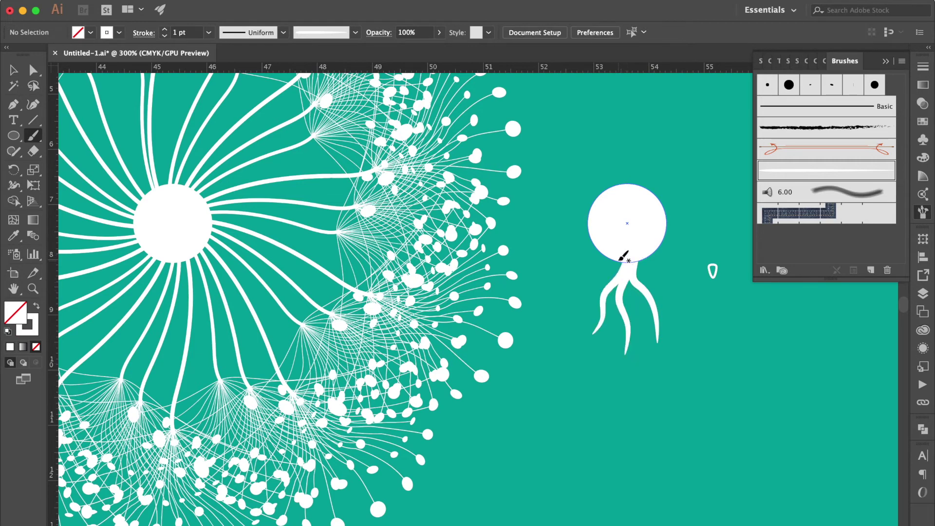
drag(571, 307, 623, 263)
mouse_move(680, 285)
mouse_down()
mouse_move(615, 256)
mouse_move(682, 317)
mouse_up()
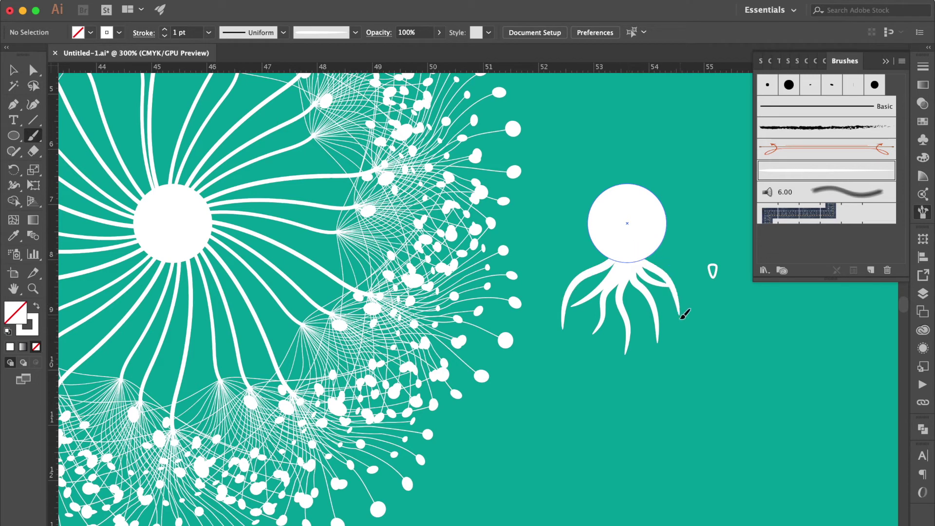
drag(612, 262, 580, 360)
- Give the strands a 1.5 pt weight and move them under the big dandelion's centre
click(13, 69)
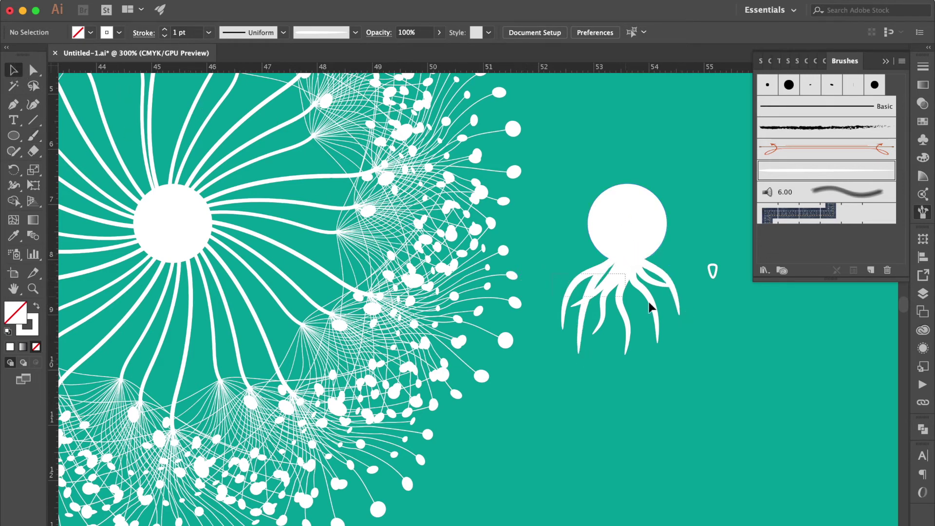
click(682, 315)
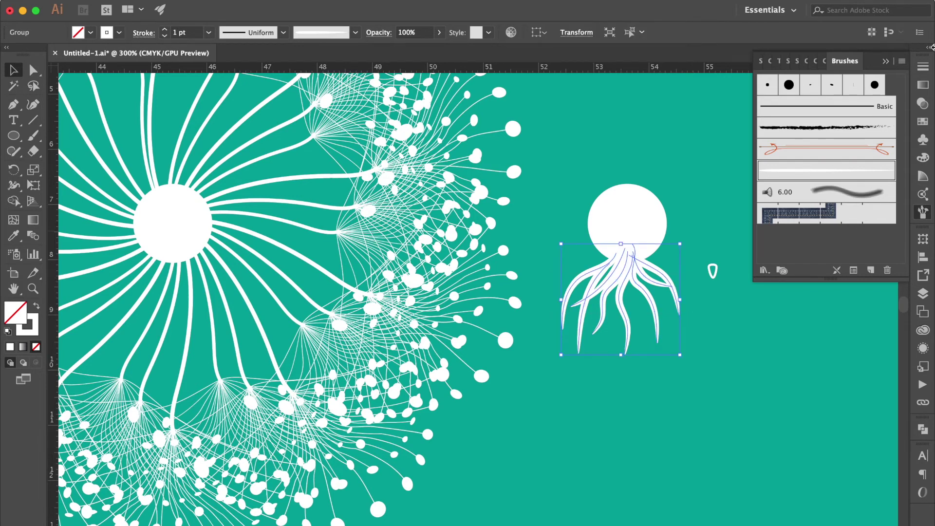
click(924, 69)
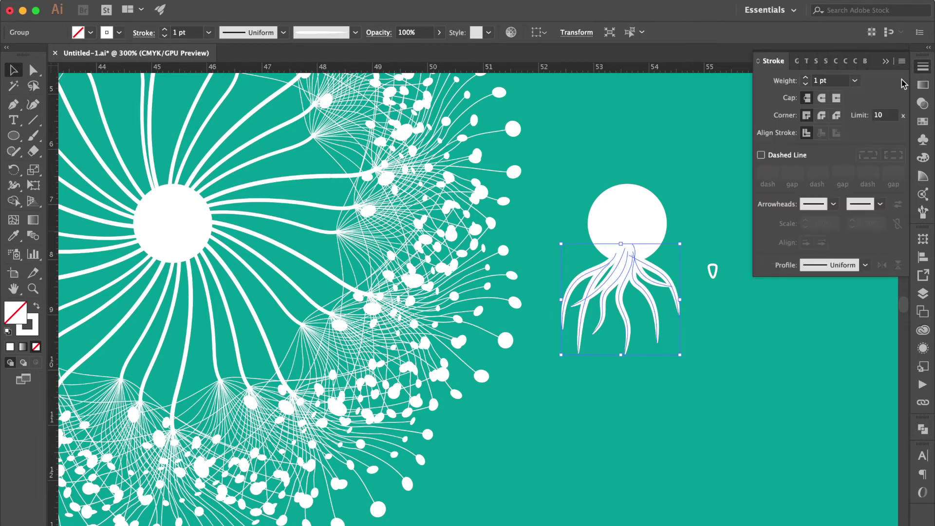
click(839, 85)
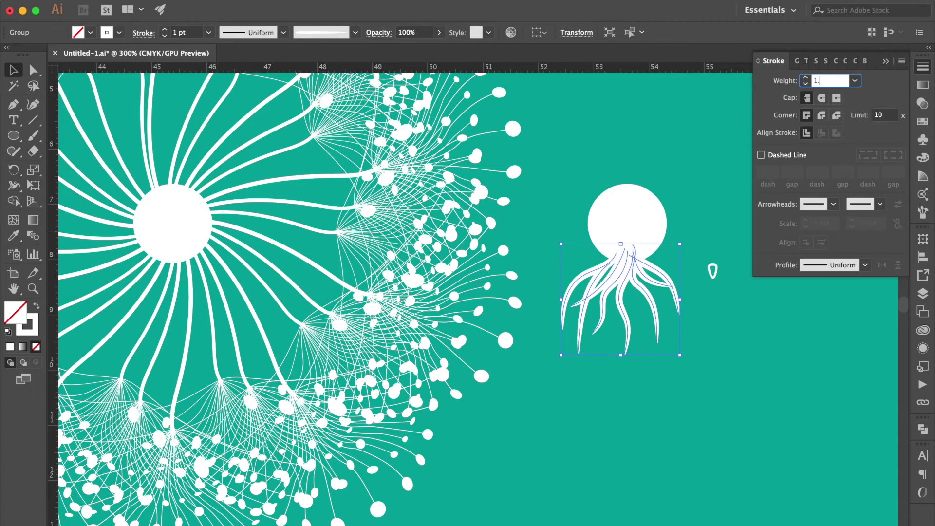
key(Return)
drag(630, 276, 178, 260)
- Delete the leftover duplicate centre circle
click(587, 365)
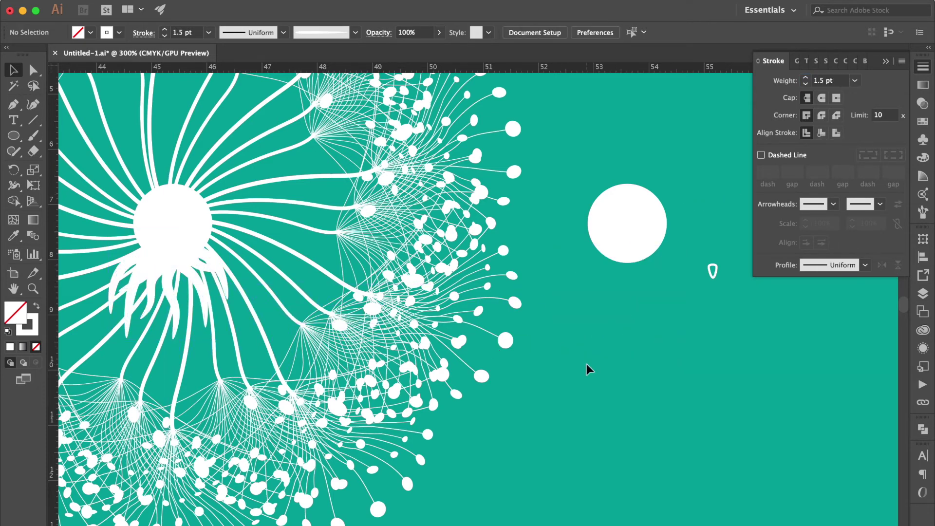
key(super+minus)
key(super+minus)
key(super+minus)
key(super+minus)
click(517, 309)
key(Delete)
scroll(510, 244, down, 4)
scroll(509, 244, left, 2)
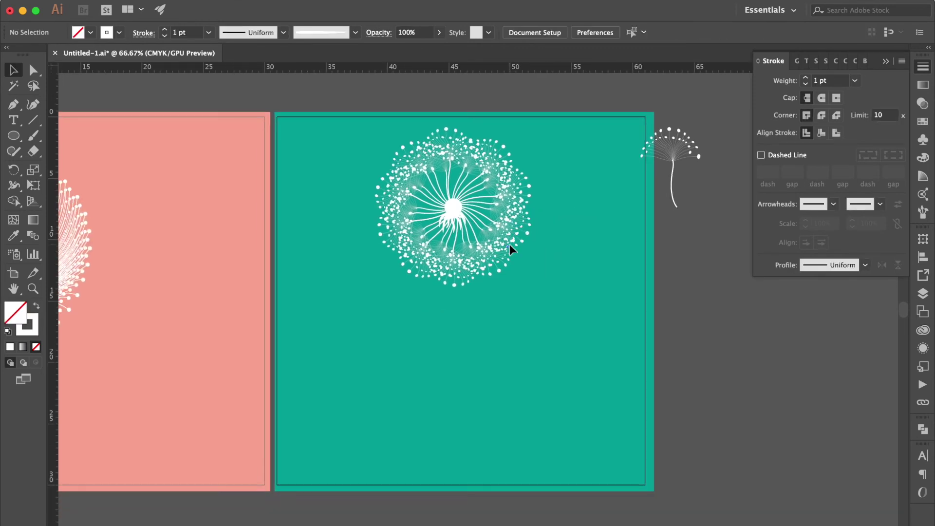
- Copy the large dandelion beside the artboard and paint a stem below its head
mouse_move(446, 211)
mouse_down()
mouse_move(467, 212)
mouse_move(445, 212)
mouse_up()
drag(376, 329, 753, 321)
click(574, 231)
click(35, 138)
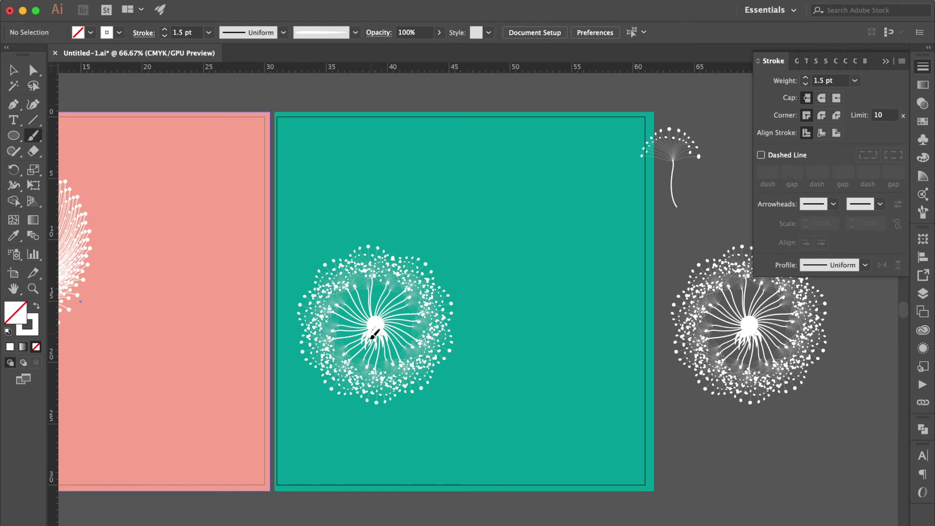
drag(351, 480, 347, 477)
key(v)
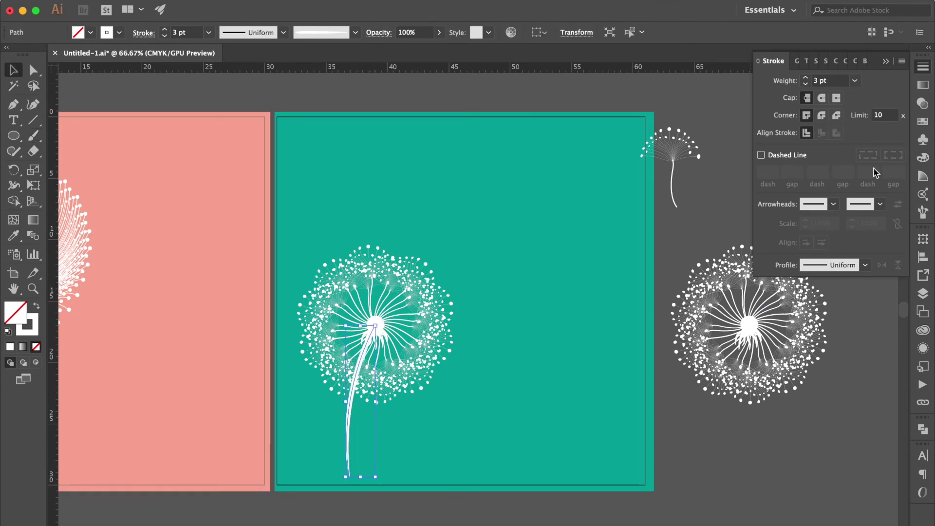
- Switch the stem to the Basic brush at 5 pt and lengthen it toward the bottom
click(865, 62)
click(833, 106)
drag(361, 478, 364, 511)
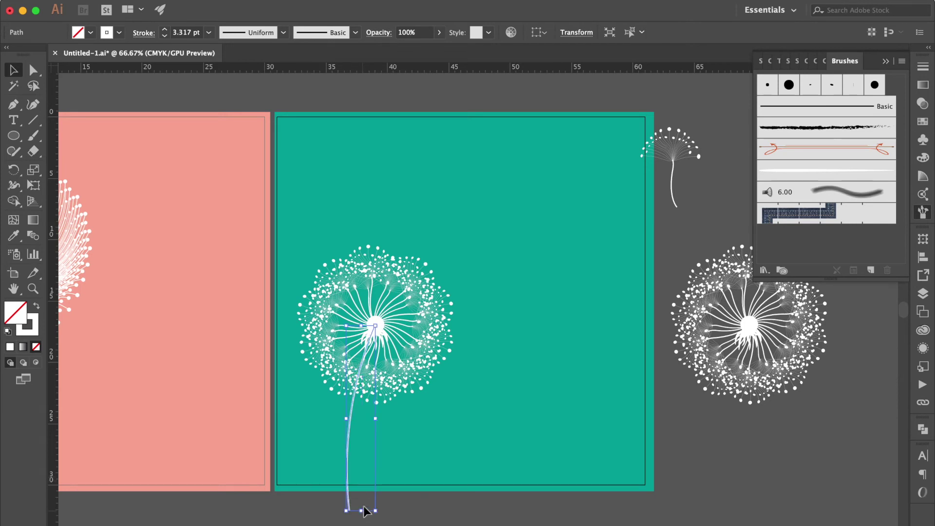
click(924, 68)
click(856, 81)
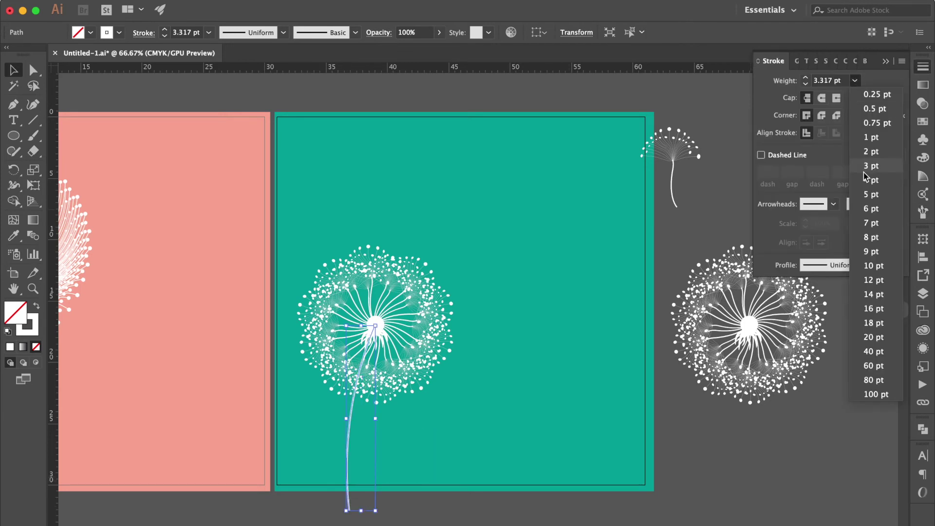
click(874, 198)
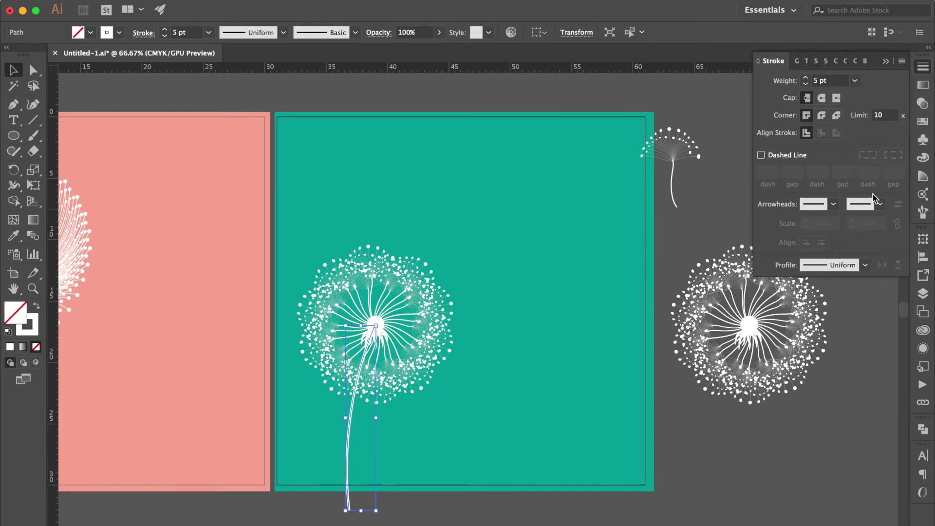
click(856, 81)
click(486, 340)
click(486, 339)
- Tilt the dandelion head slightly, shift it left, and position the dandelion
click(380, 336)
drag(390, 352, 392, 343)
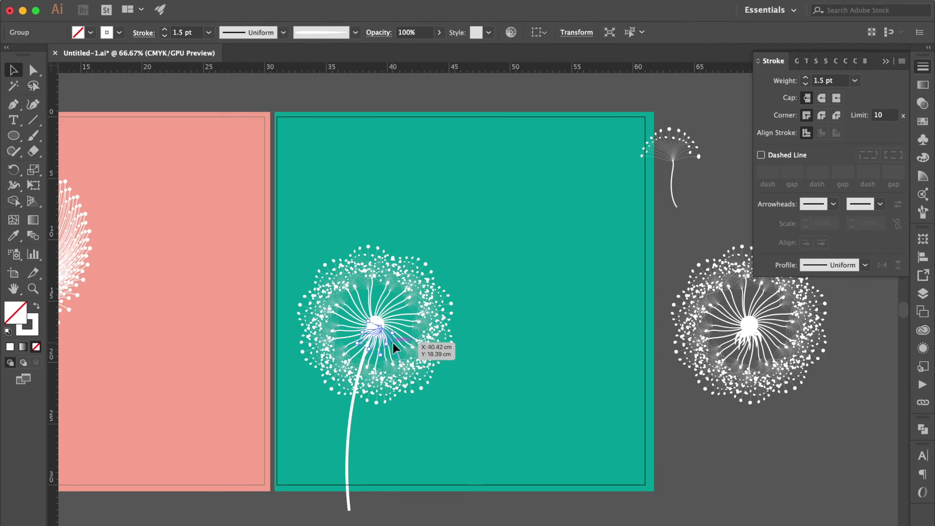
key(super+equal)
key(super+equal)
key(super+equal)
drag(488, 293, 387, 350)
key(super+minus)
key(super+minus)
key(super+minus)
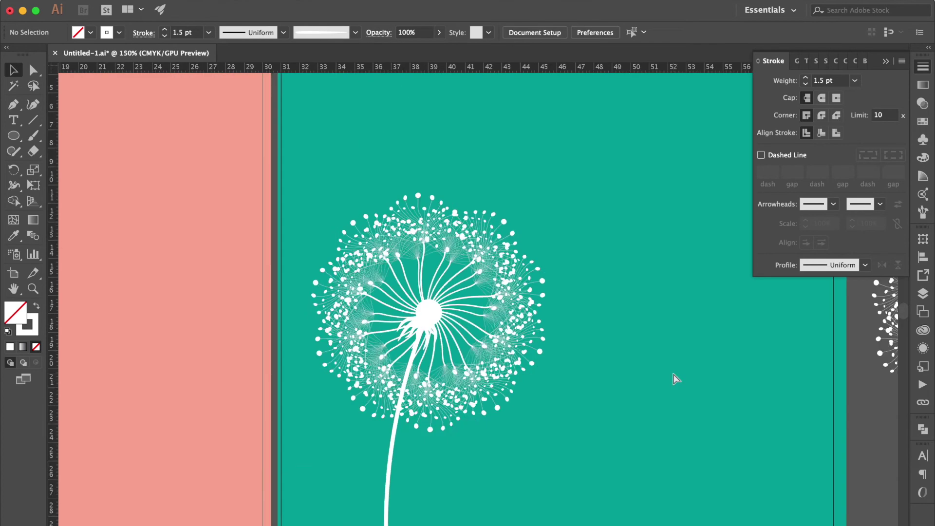
drag(632, 304, 531, 306)
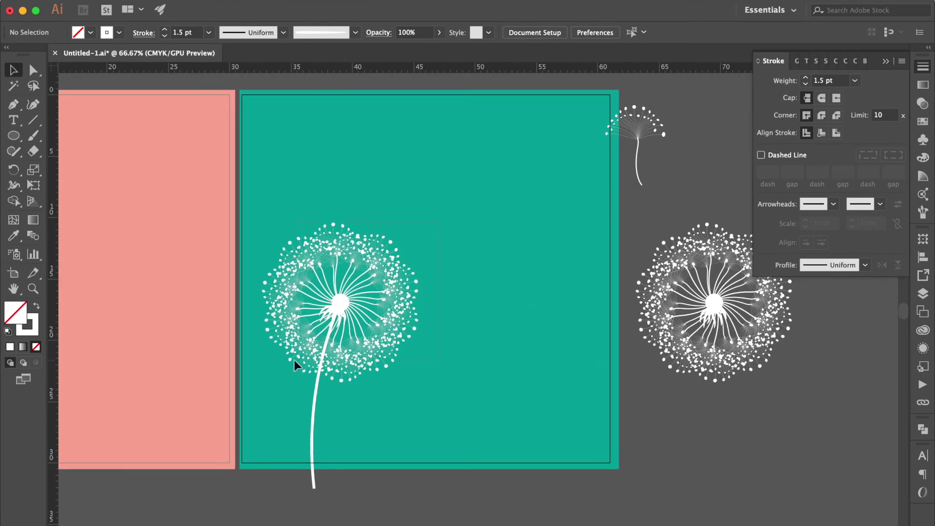
click(259, 411)
mouse_move(391, 283)
mouse_down()
mouse_move(383, 292)
mouse_move(384, 284)
mouse_up()
- Shrink the spare dandelion beside the artboard and zoom to 100%
click(703, 99)
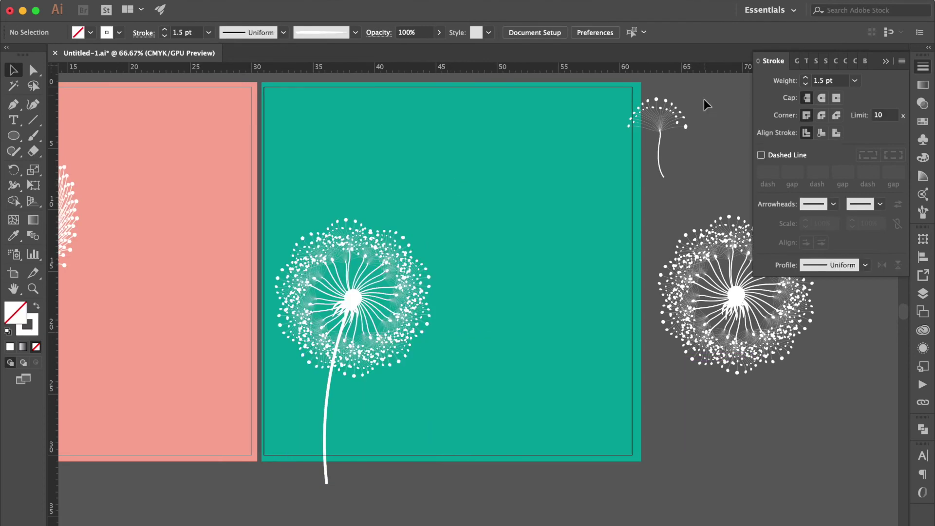
click(685, 103)
drag(686, 101, 695, 128)
scroll(438, 243, right, 1)
click(375, 230)
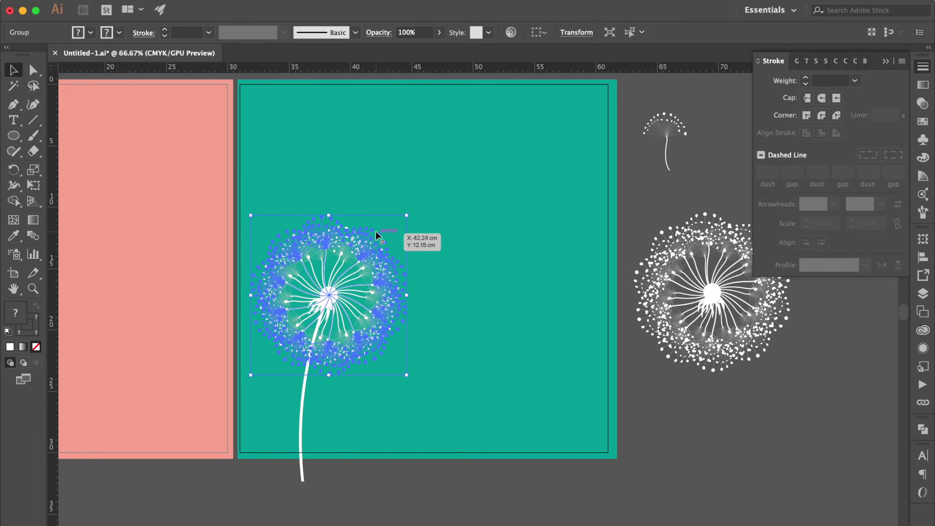
click(434, 211)
key(F5)
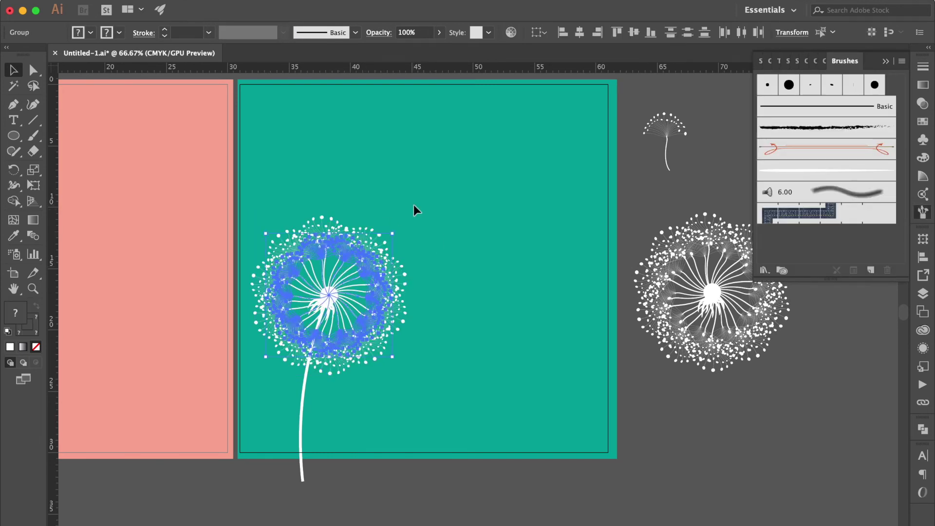
click(335, 262)
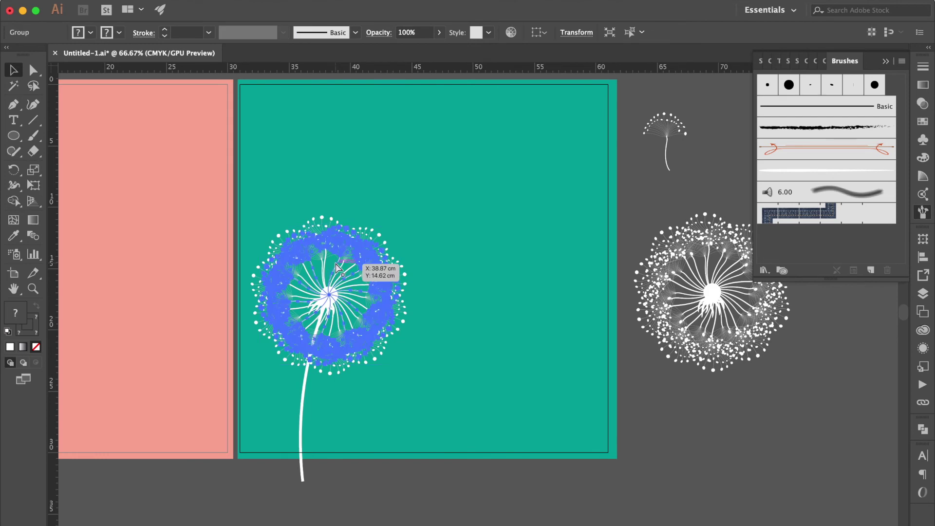
click(428, 197)
key(super+1)
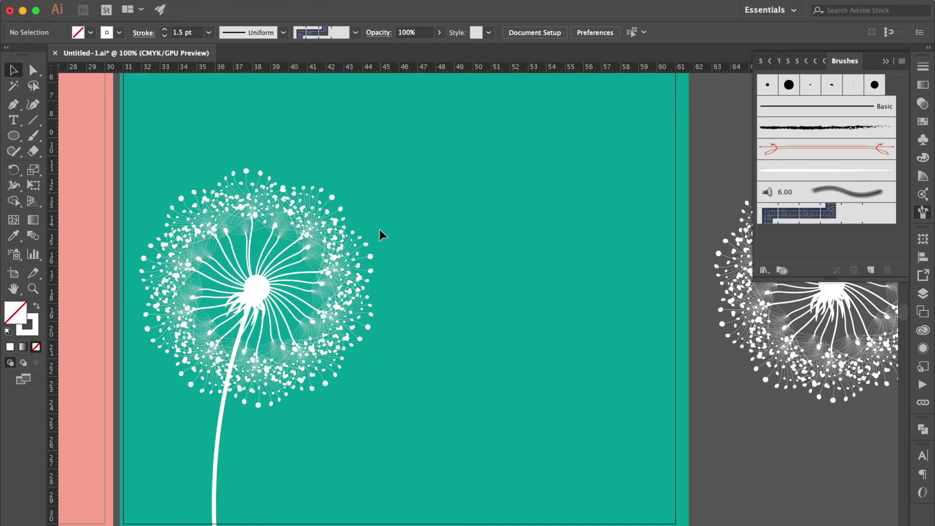
- Drag three seeds out of the dandelion head, placing them up-right and above it
mouse_move(330, 195)
mouse_down()
mouse_move(319, 189)
mouse_move(334, 196)
mouse_up()
drag(403, 144, 454, 111)
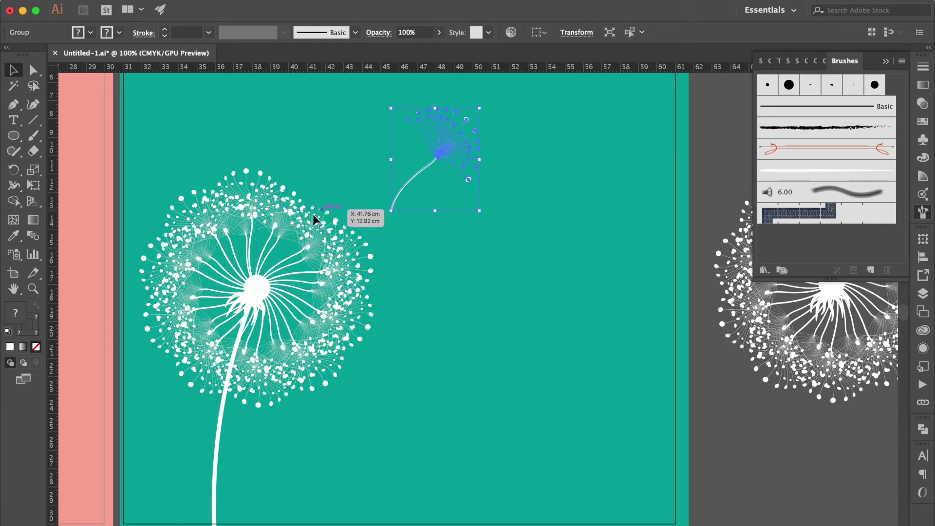
drag(276, 241, 356, 129)
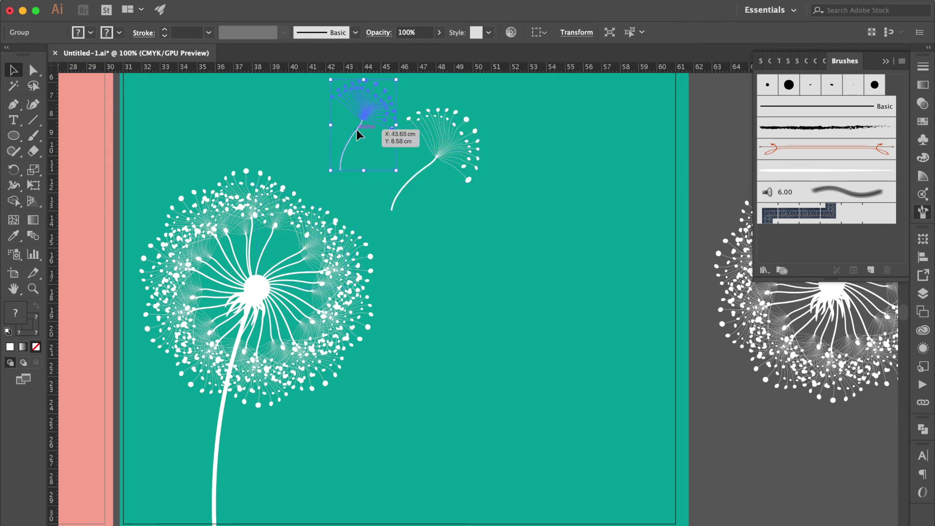
drag(265, 244, 300, 151)
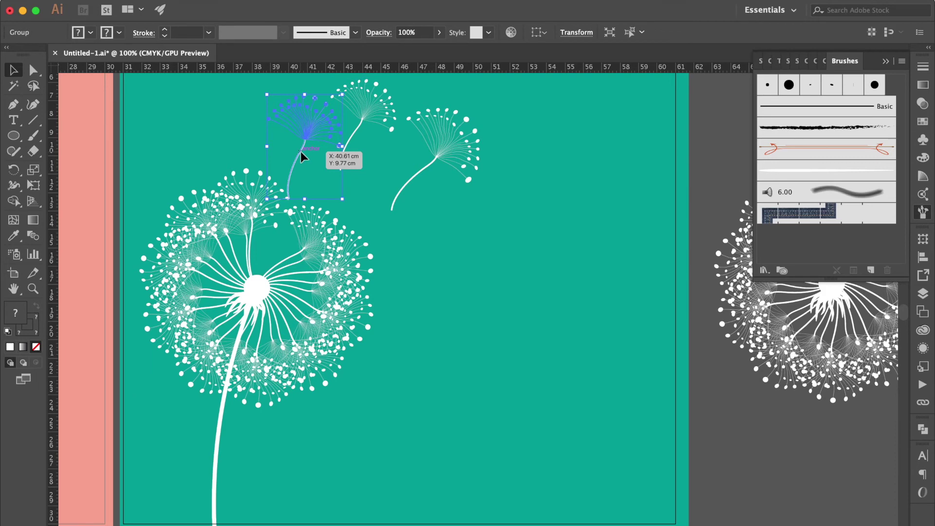
scroll(300, 151, up, 3)
- Shrink two of the pulled-out seeds and move the small one higher
drag(325, 162, 307, 206)
drag(265, 230, 274, 201)
click(346, 173)
drag(379, 147, 341, 200)
- Mirror the selected seed vertically with Reflect
right_click(327, 210)
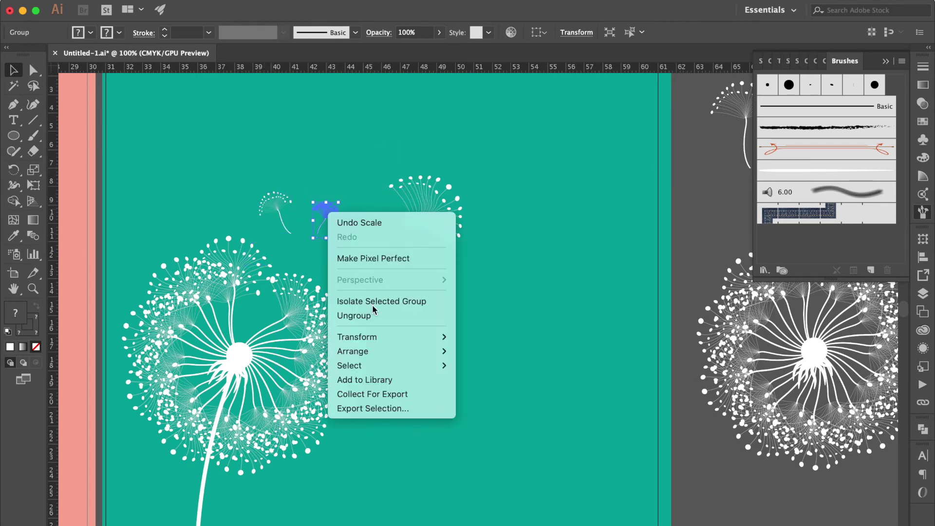
mouse_move(428, 336)
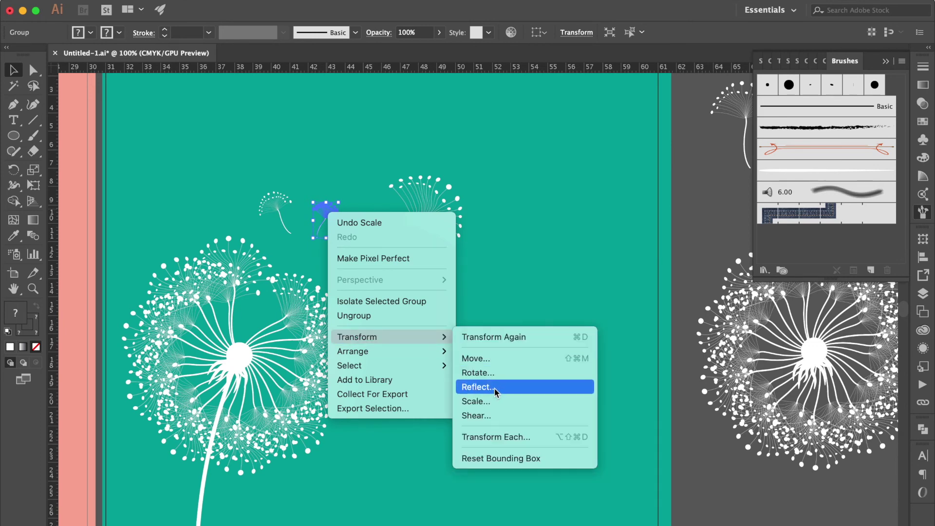
click(495, 389)
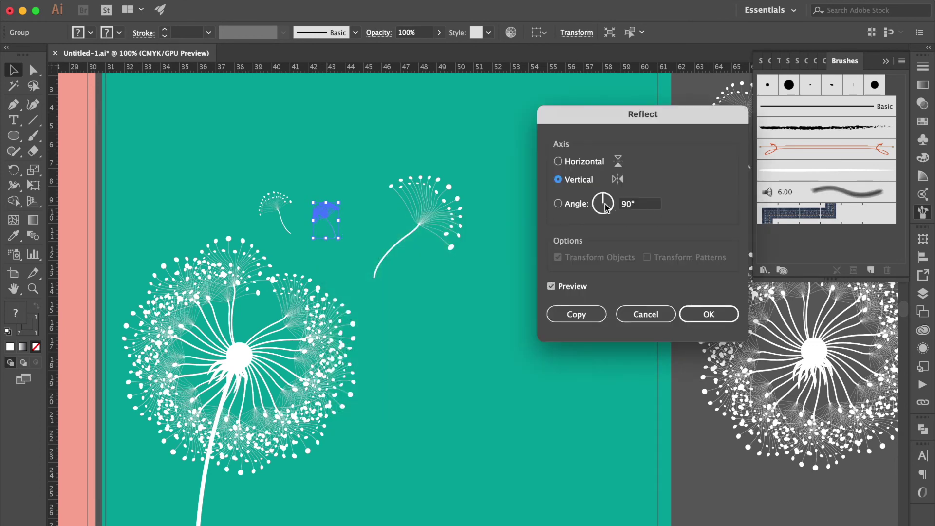
click(707, 314)
- Shrink the large seed and move a small seed near the head down and left
click(419, 202)
drag(459, 176, 412, 253)
click(320, 212)
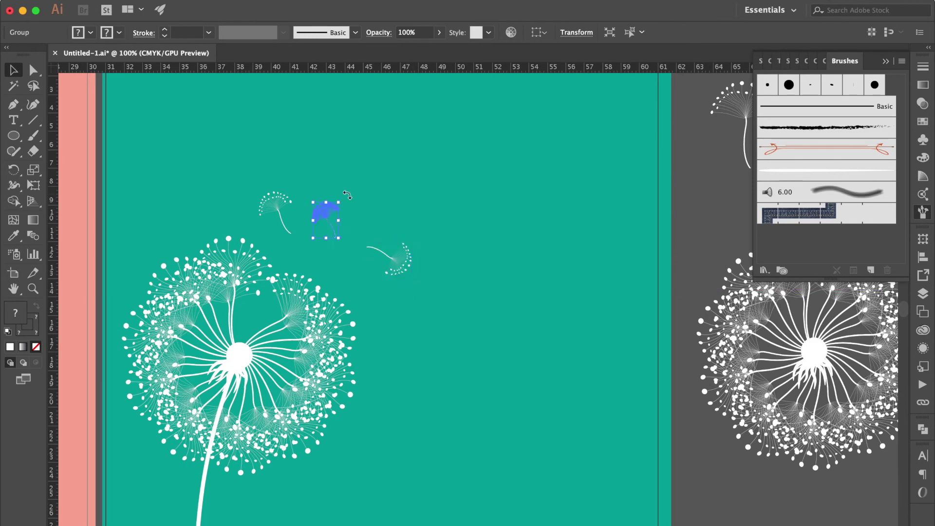
key(super+minus)
scroll(439, 204, right, 5)
scroll(438, 203, down, 3)
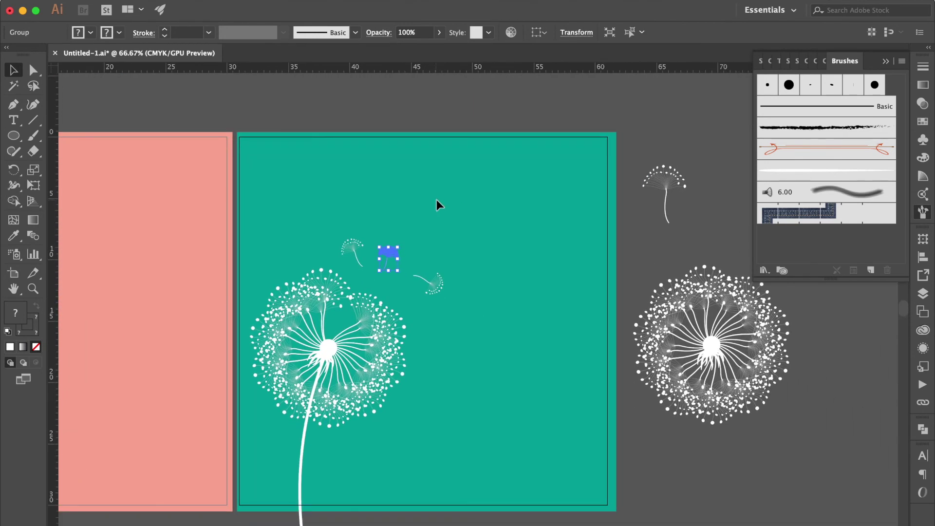
click(437, 201)
drag(438, 279, 420, 289)
- Rotate the left small seed so it lies horizontally
click(412, 204)
click(358, 262)
drag(365, 267, 366, 240)
click(337, 219)
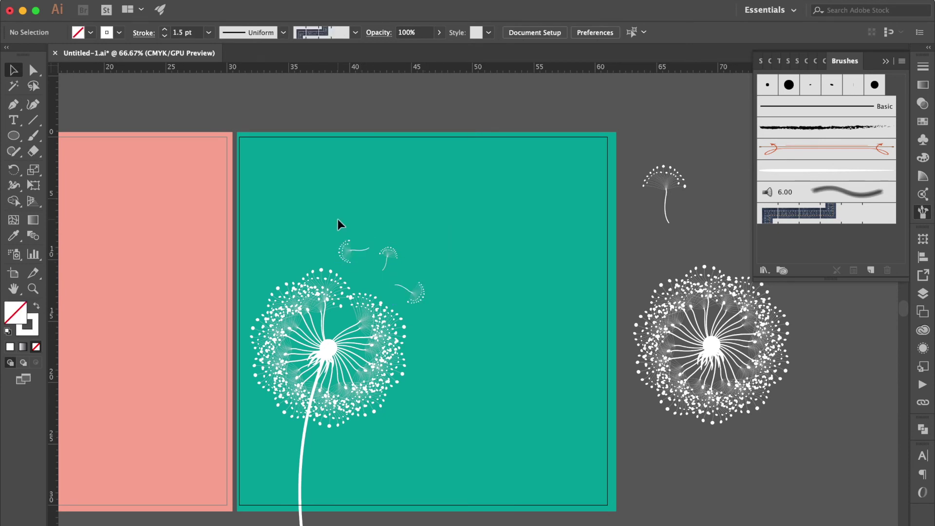
- Alt-drag four seed pieces up and to the right to duplicate them
click(371, 273)
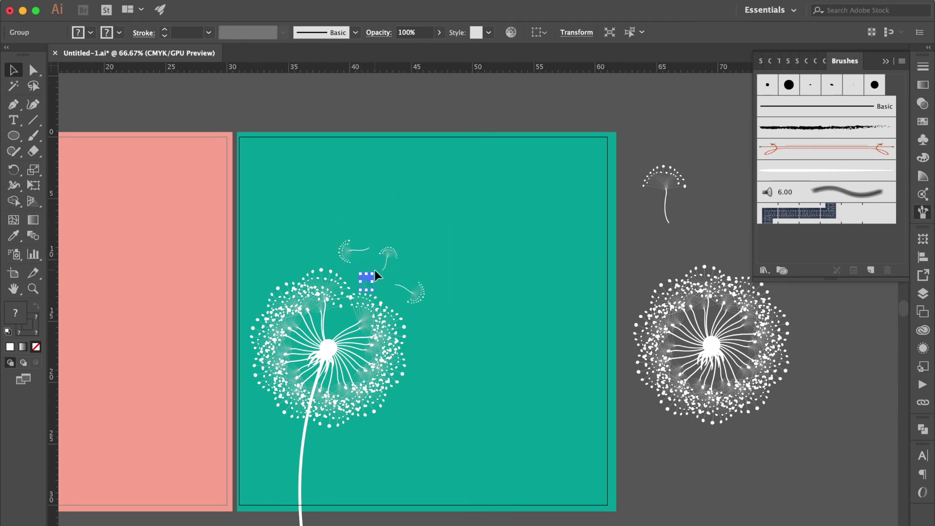
key(super+equal)
scroll(448, 223, right, 5)
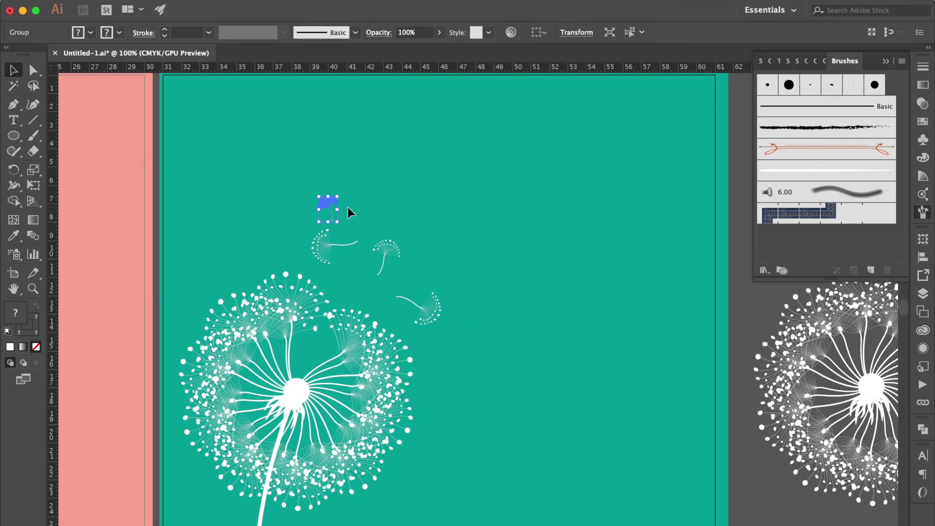
drag(348, 199, 502, 240)
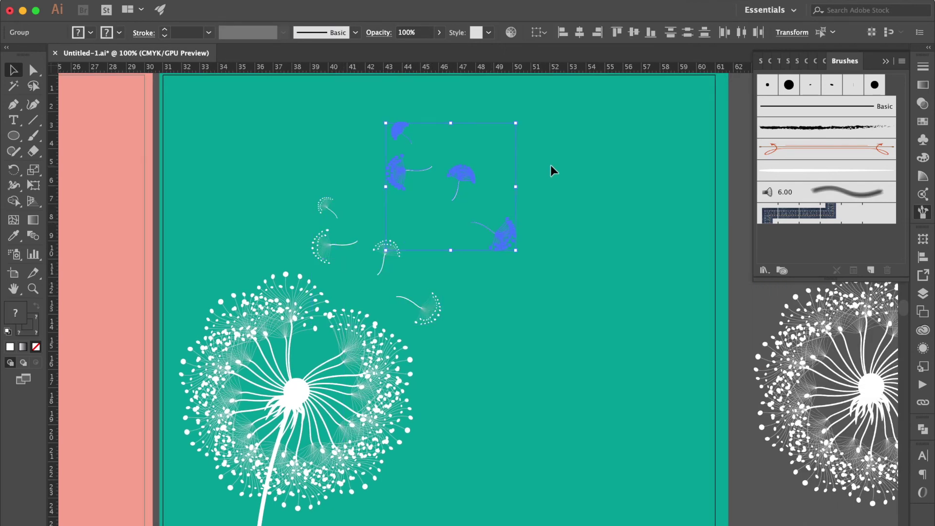
click(550, 165)
key(super+minus)
- Move one of the copied seeds down and left into the trail
click(429, 233)
drag(489, 263, 471, 289)
click(467, 165)
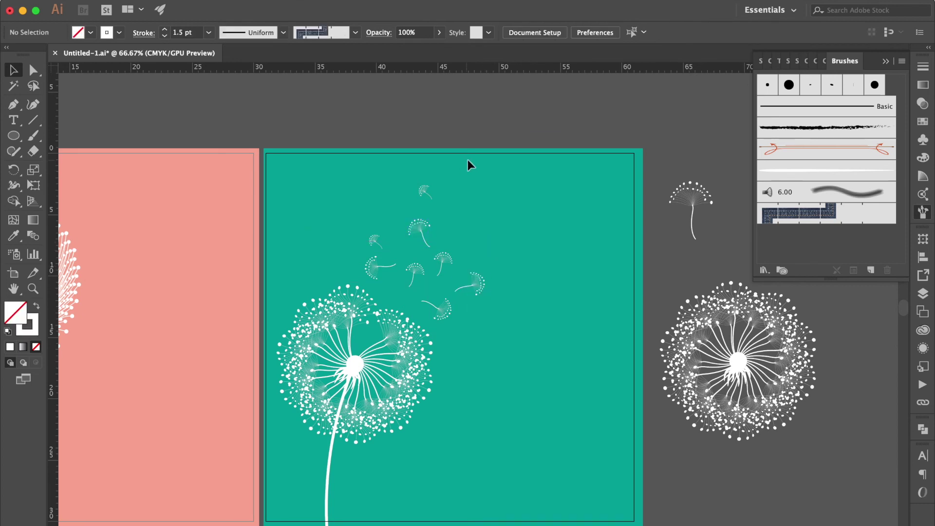
click(468, 283)
click(512, 207)
- Shrink a single trail seed and shift it upward
click(456, 234)
drag(480, 230, 477, 209)
click(441, 259)
- Move two more seeds up into the trail and select the right-hand dandelion
click(448, 253)
drag(447, 251, 432, 216)
drag(372, 246, 384, 245)
click(513, 253)
scroll(512, 253, down, 3)
scroll(512, 253, right, 2)
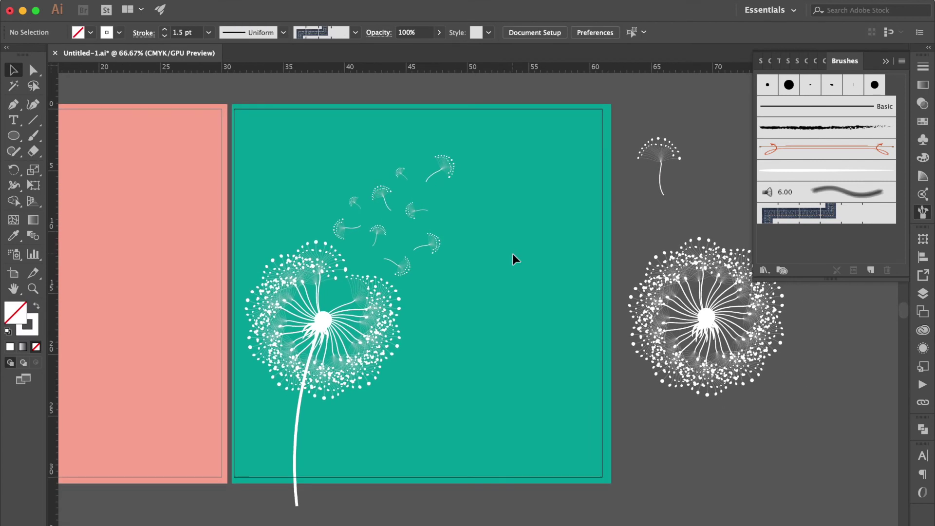
click(709, 328)
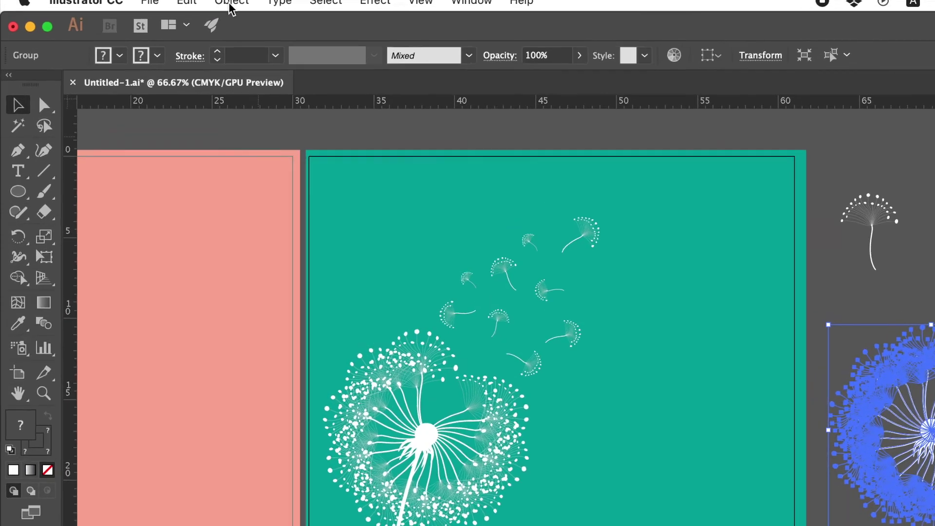
- Apply Object > Expand Appearance, then Object > Expand, to the right-hand dandelion
click(231, 6)
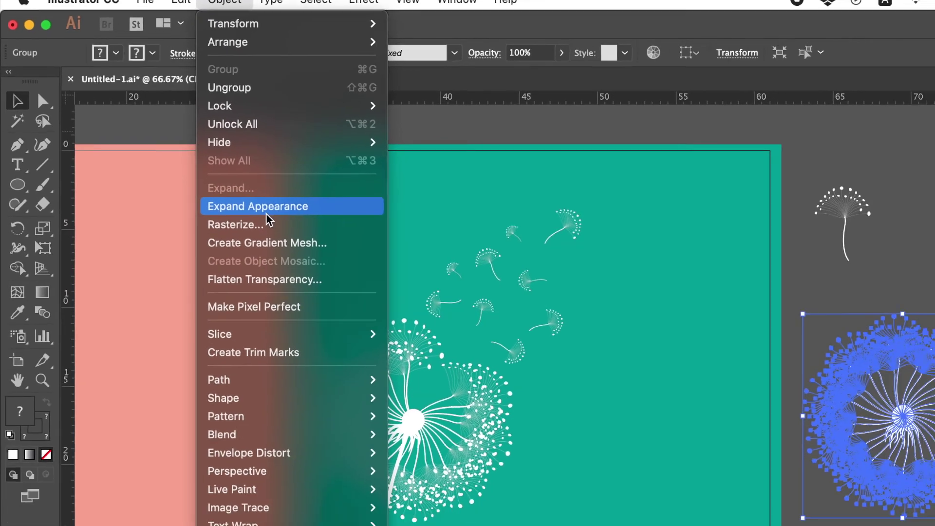
click(236, 225)
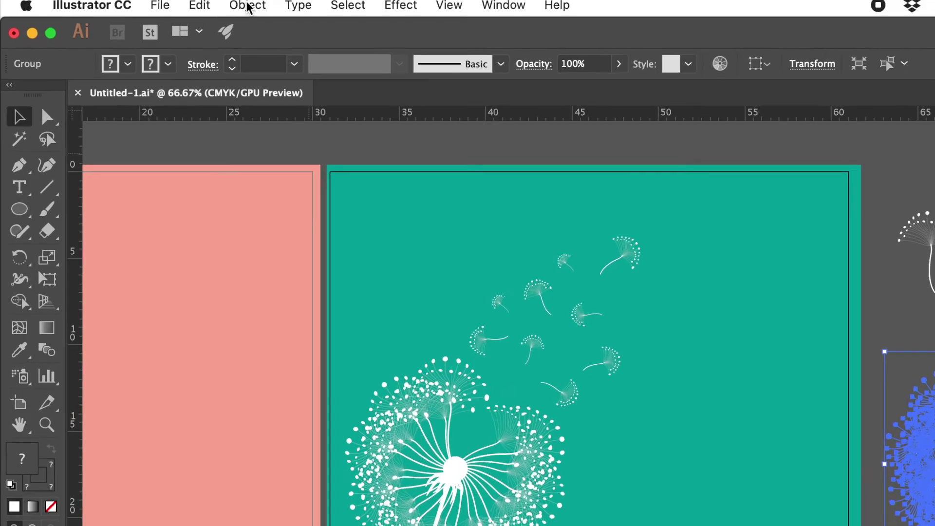
click(176, 2)
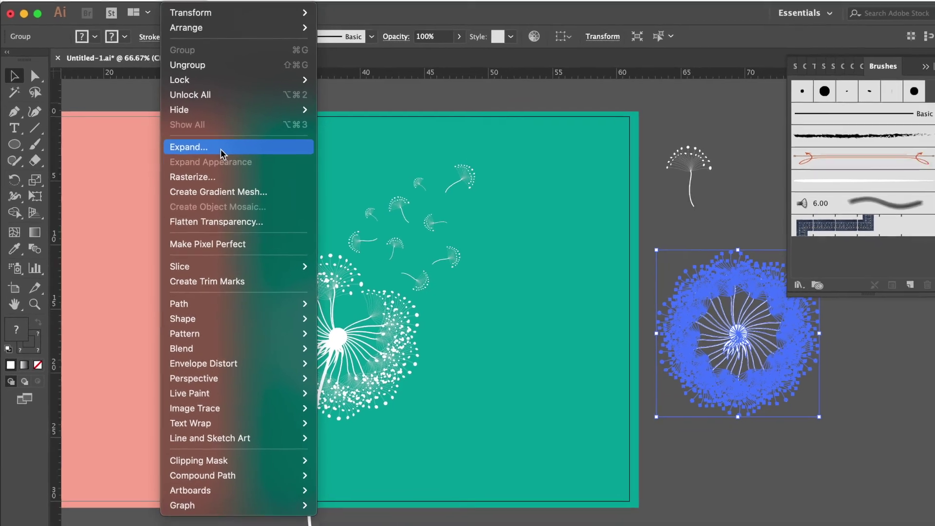
click(221, 152)
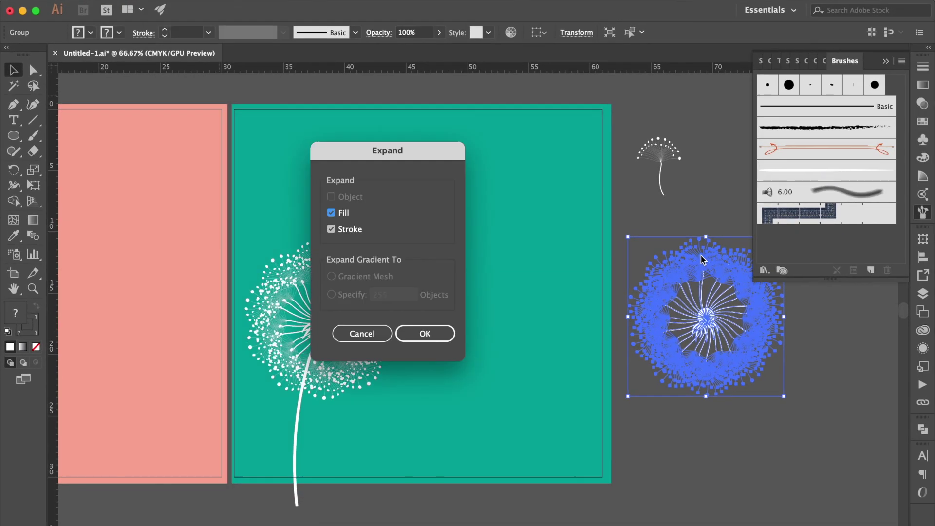
click(332, 213)
click(425, 333)
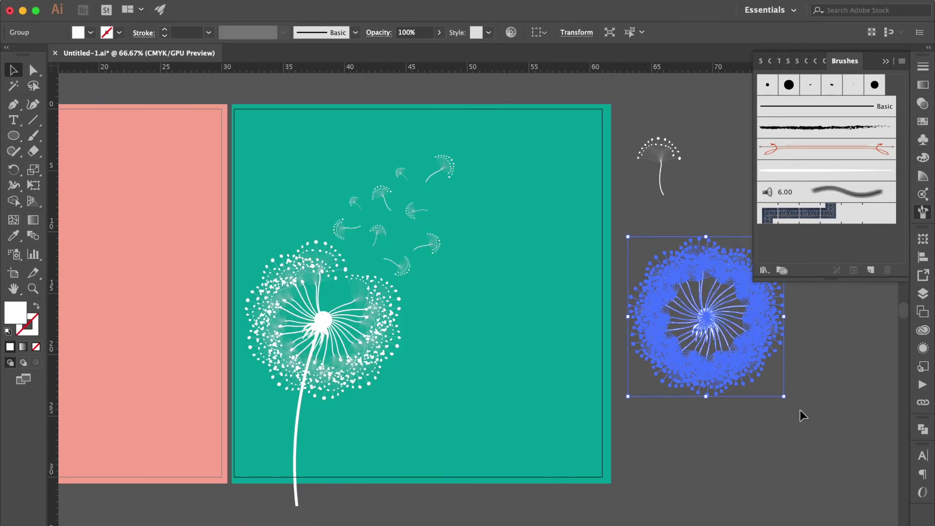
- Scale the dandelion down to about 7 cm and move it low onto the artboard
drag(706, 236, 700, 310)
drag(723, 341, 395, 396)
click(457, 251)
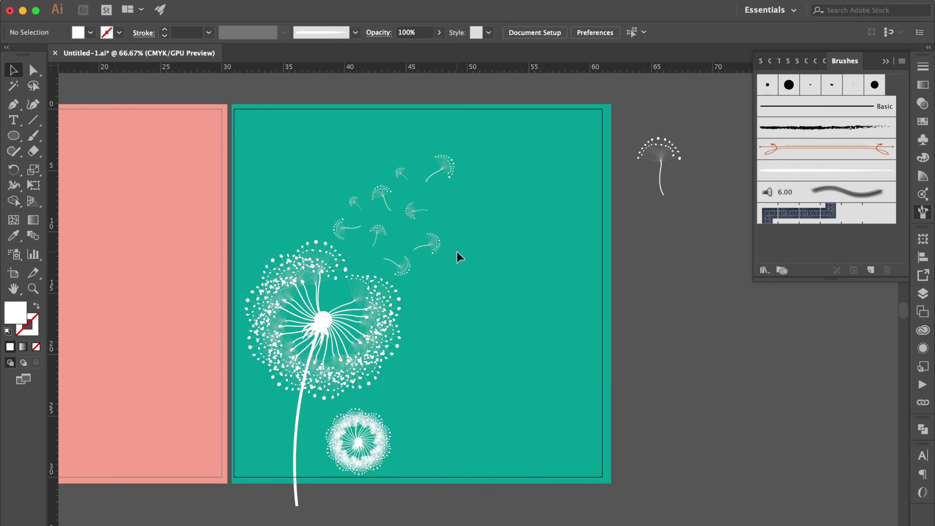
- Select all the flying seeds and shift the trail up and to the right
click(442, 165)
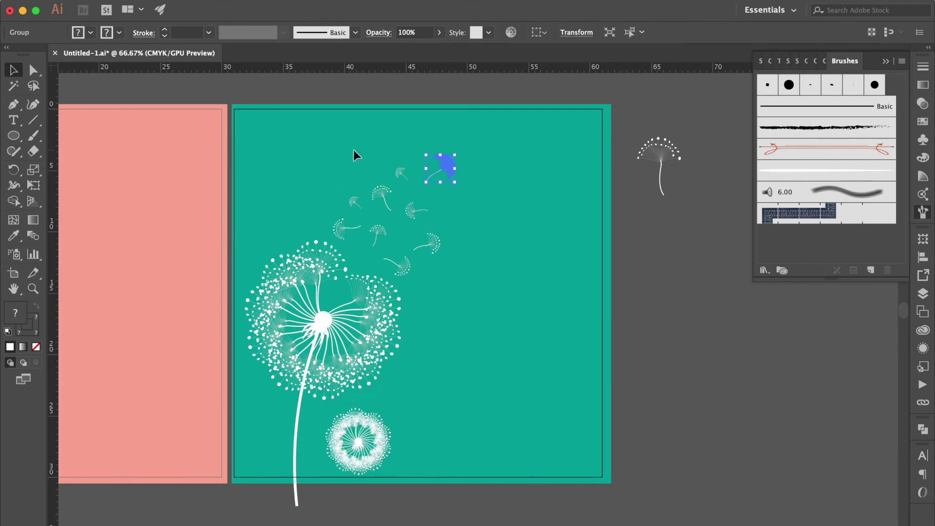
shift+click(441, 248)
drag(452, 183, 537, 151)
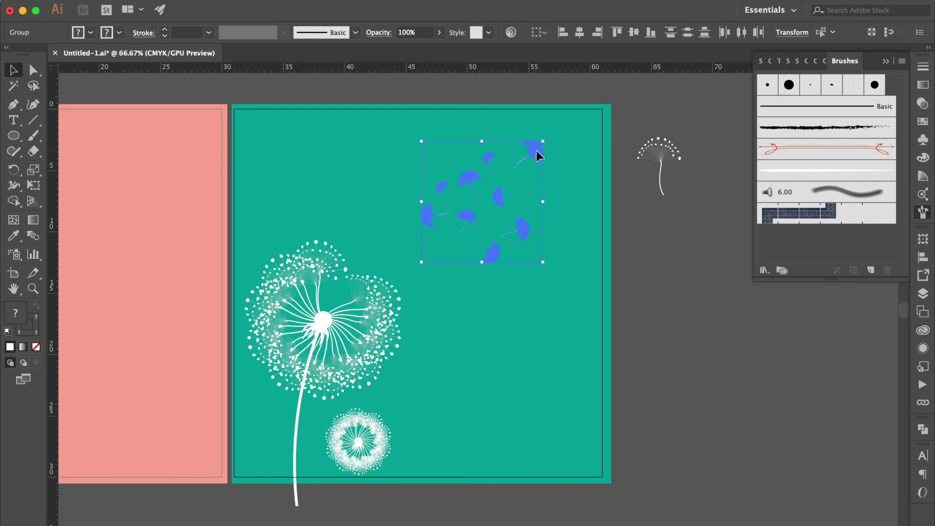
click(453, 301)
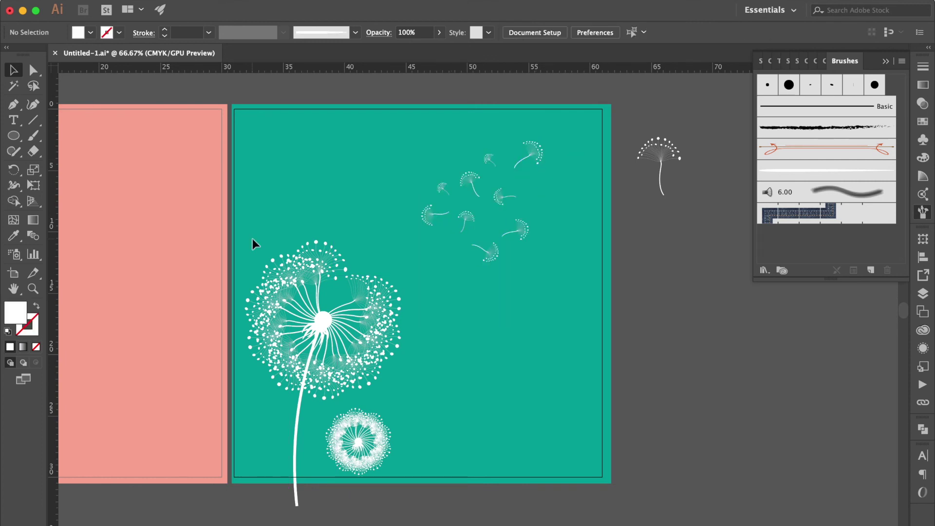
- Group the big dandelion's head pieces without the stem and move the head up-right
click(395, 397)
shift+click(297, 417)
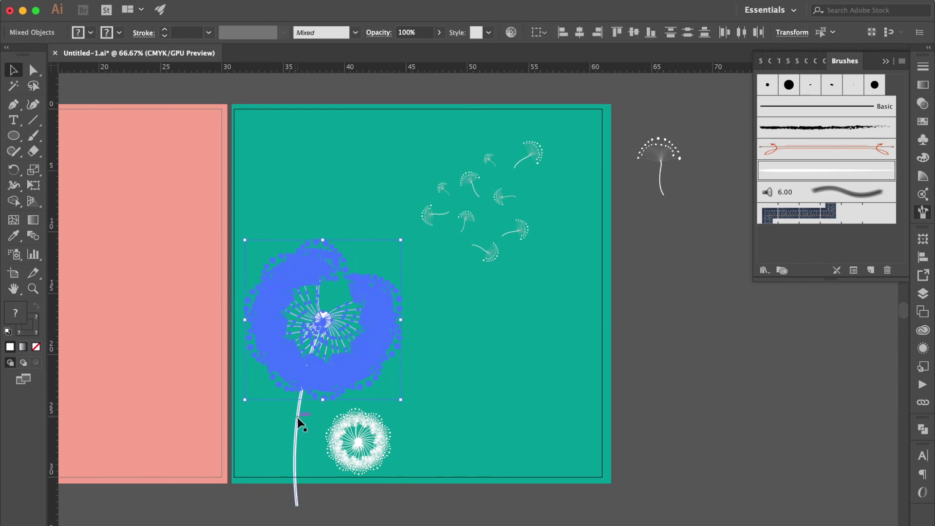
key(super+g)
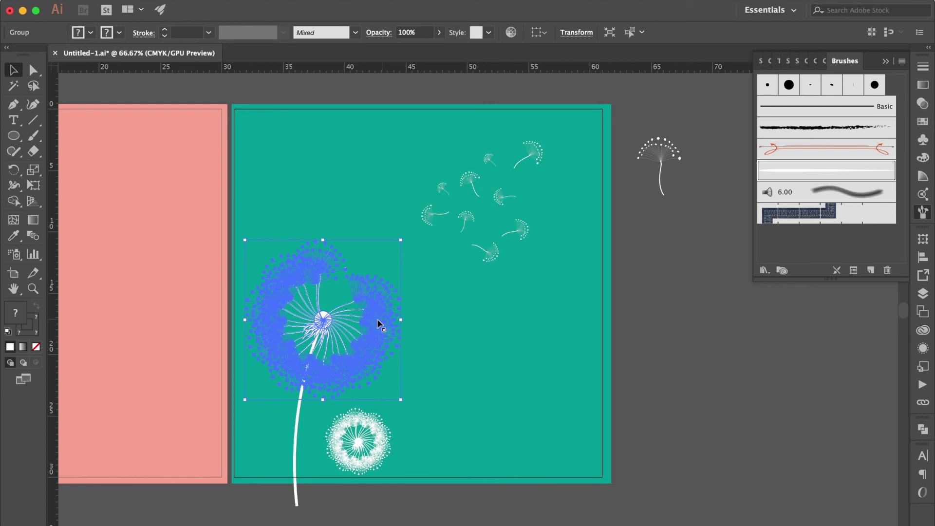
drag(378, 322, 409, 265)
click(463, 308)
- Stretch the big stem up to meet the raised head and move the small dandelion upward
click(305, 375)
key(shift+x)
drag(322, 320, 345, 271)
click(422, 366)
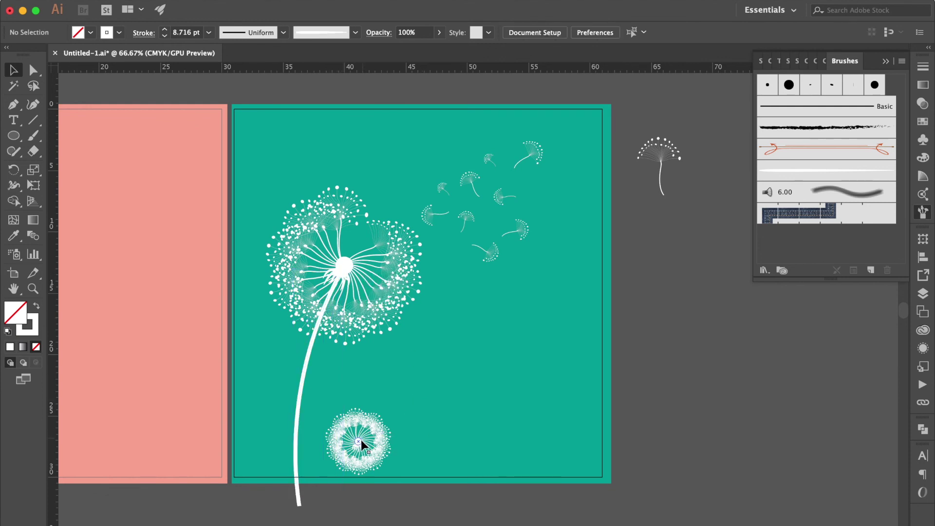
drag(360, 439, 367, 383)
- Set the big dandelion stem's stroke weight to 6 pt
click(458, 362)
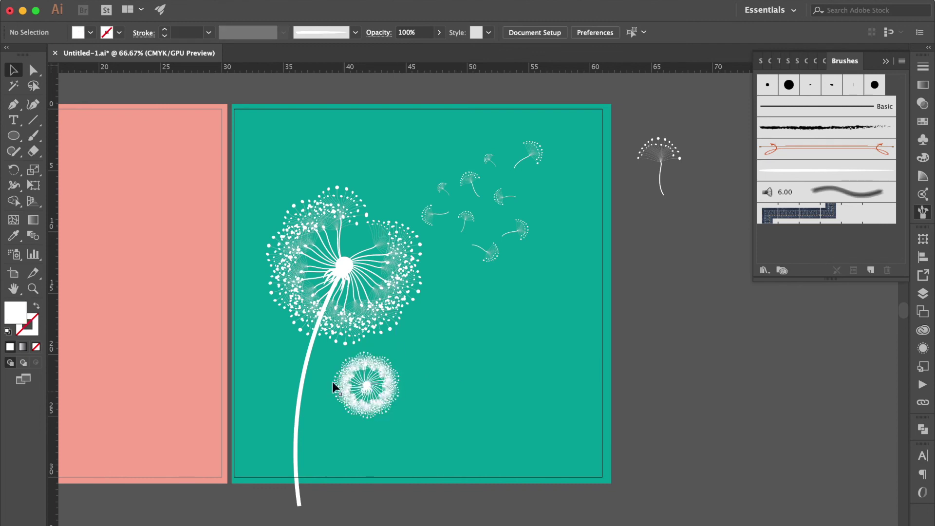
click(304, 381)
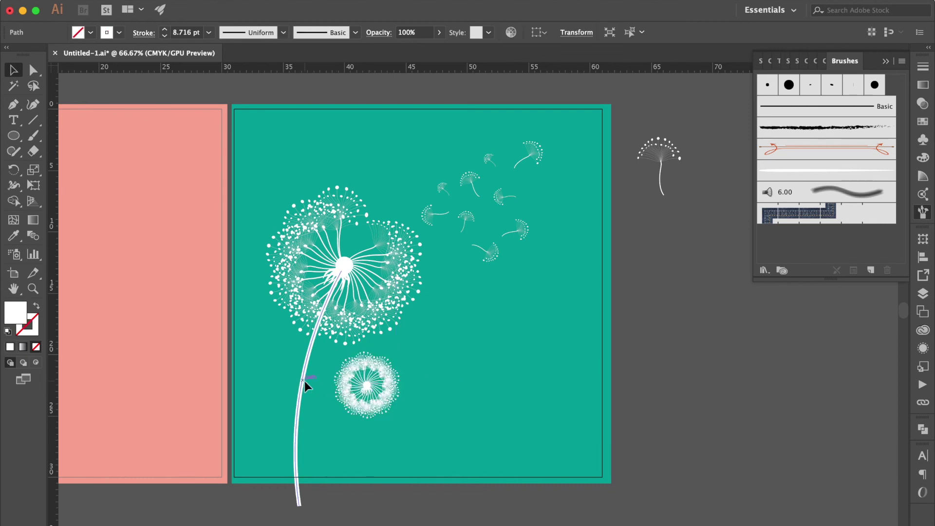
click(924, 68)
click(855, 81)
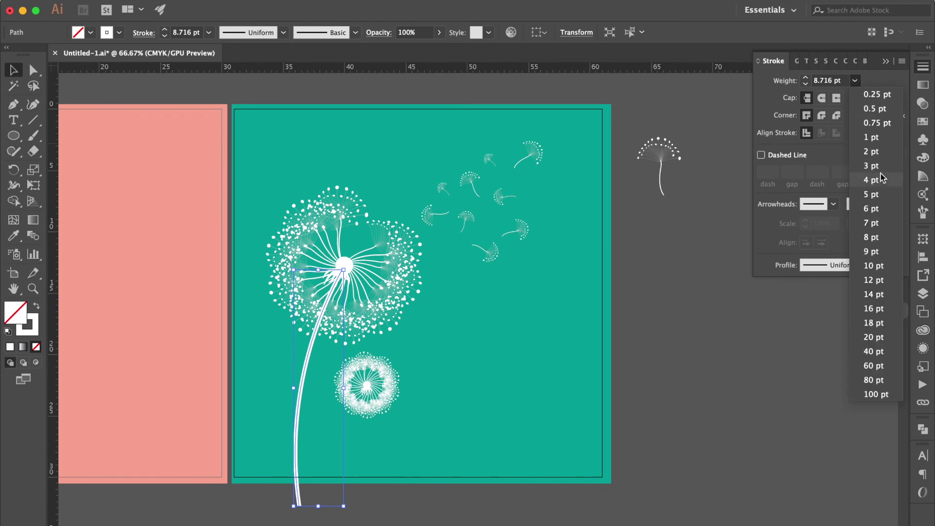
click(872, 209)
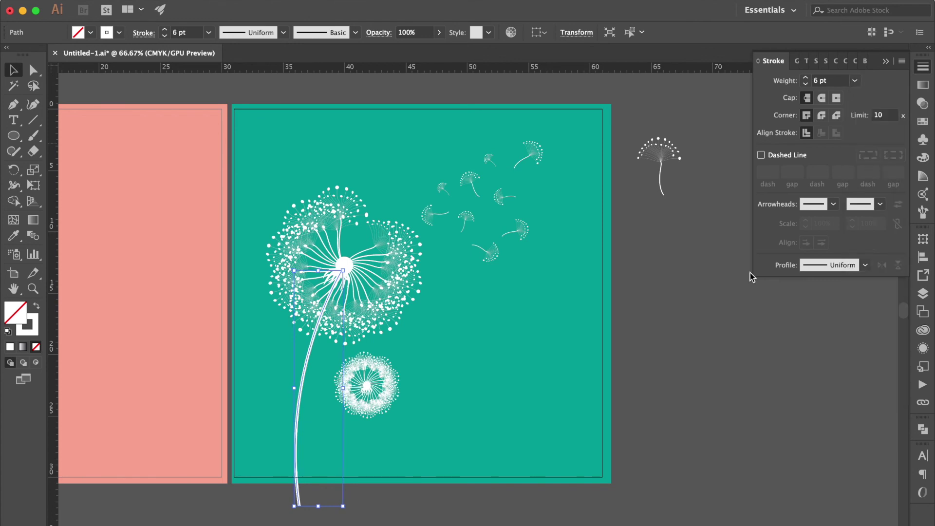
click(557, 306)
- Paint a thin curving stem from the small head down to the big stem's base
click(33, 135)
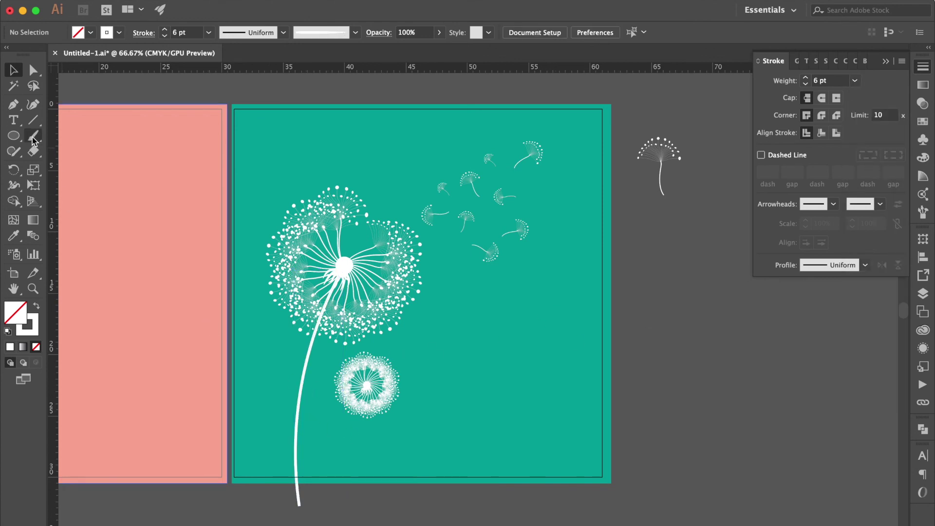
mouse_move(366, 385)
mouse_down()
mouse_move(345, 436)
mouse_move(301, 485)
mouse_up()
key(v)
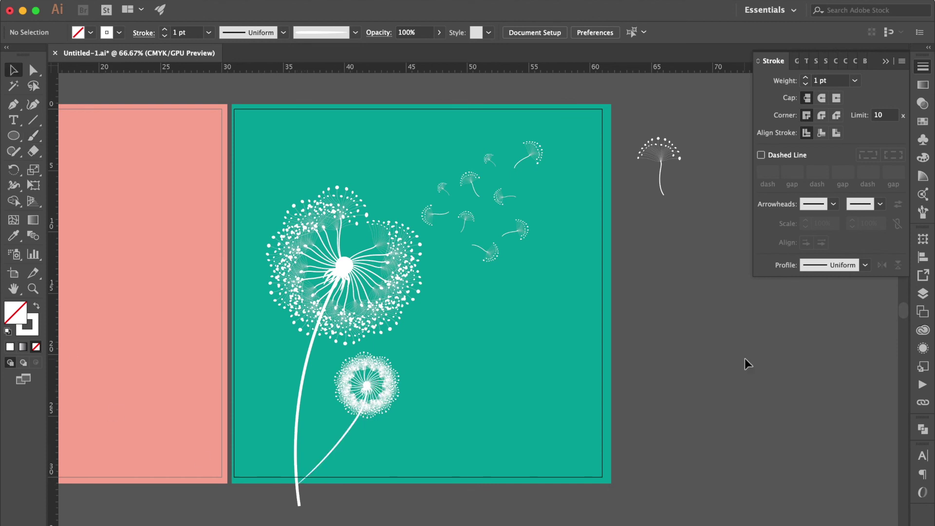
click(886, 61)
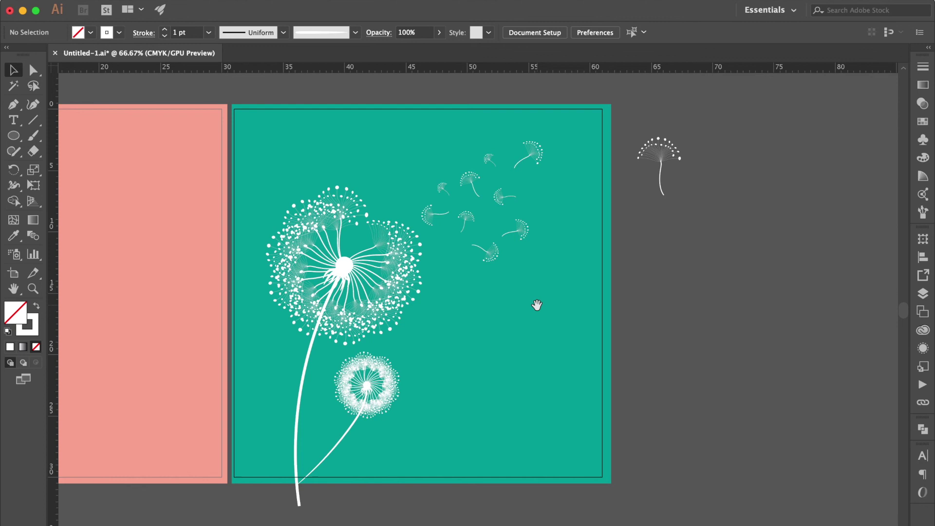